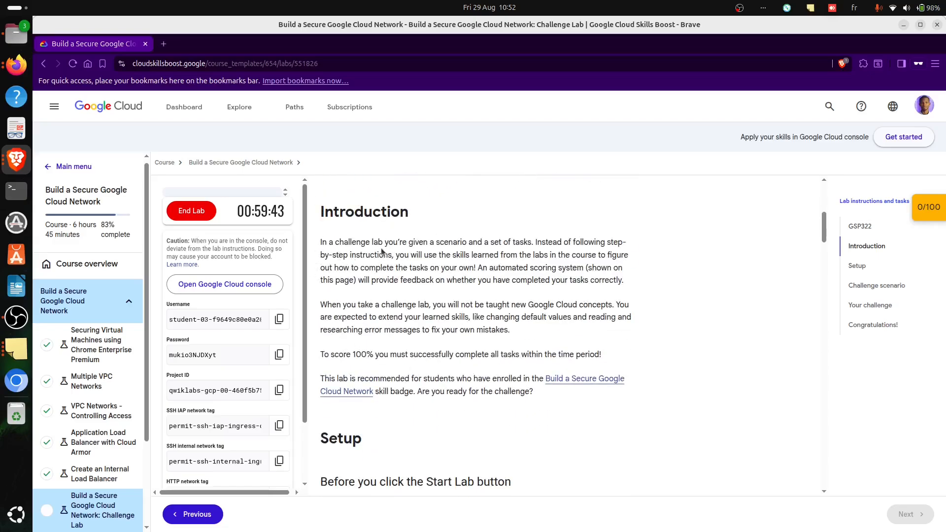
- Read the lab's setup notes, challenge scenario, firewall requirements and tips
{"action": "scroll", "coordinate": [382, 253], "scroll_direction": "down", "scroll_amount": 5}
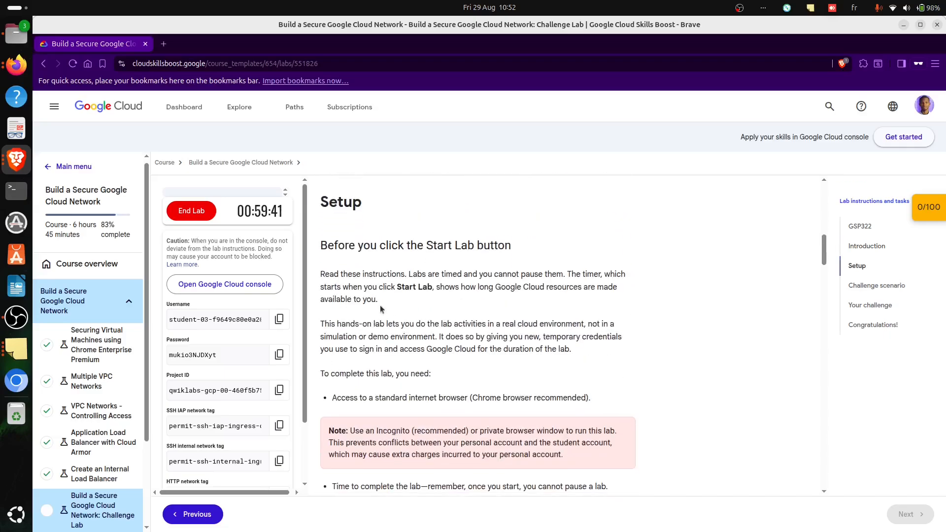
{"action": "scroll", "coordinate": [403, 300], "scroll_direction": "down", "scroll_amount": 5}
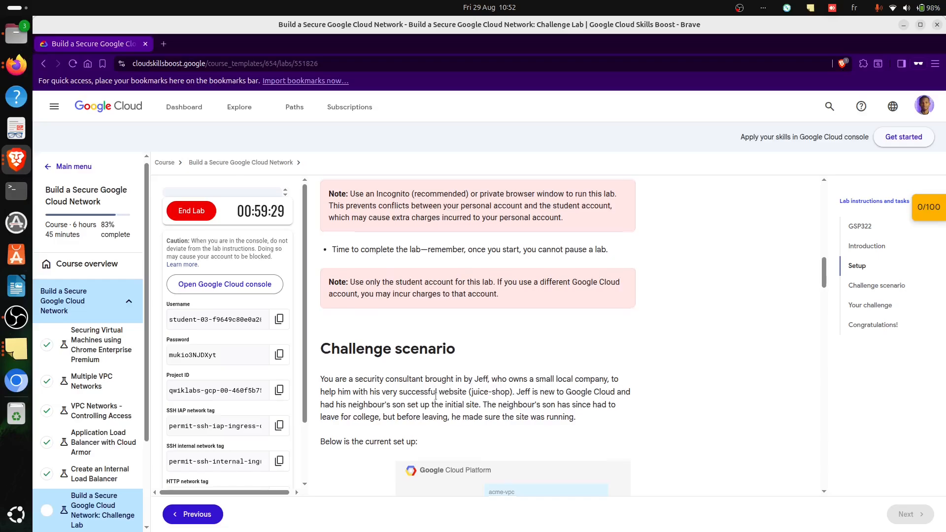
{"action": "scroll", "coordinate": [393, 361], "scroll_direction": "down", "scroll_amount": 1}
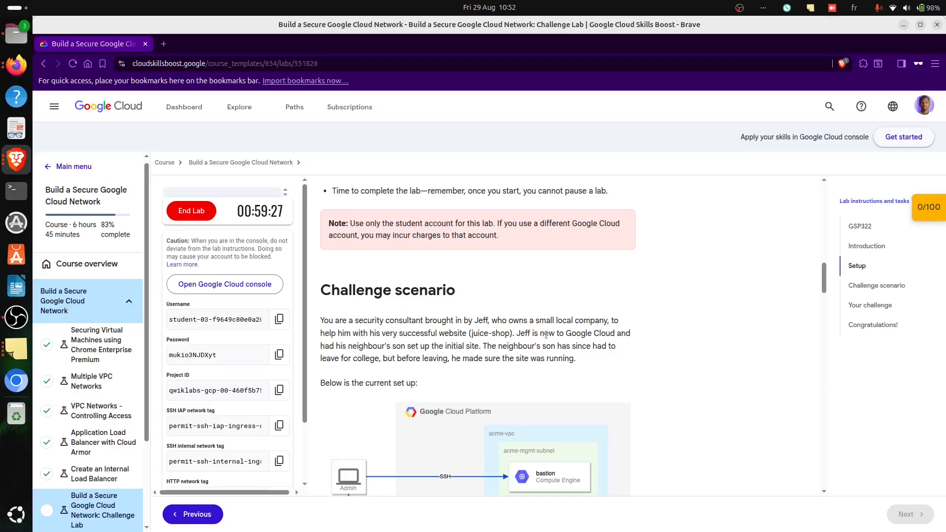
{"action": "scroll", "coordinate": [552, 345], "scroll_direction": "down", "scroll_amount": 2}
{"action": "scroll", "coordinate": [419, 354], "scroll_direction": "down", "scroll_amount": 4}
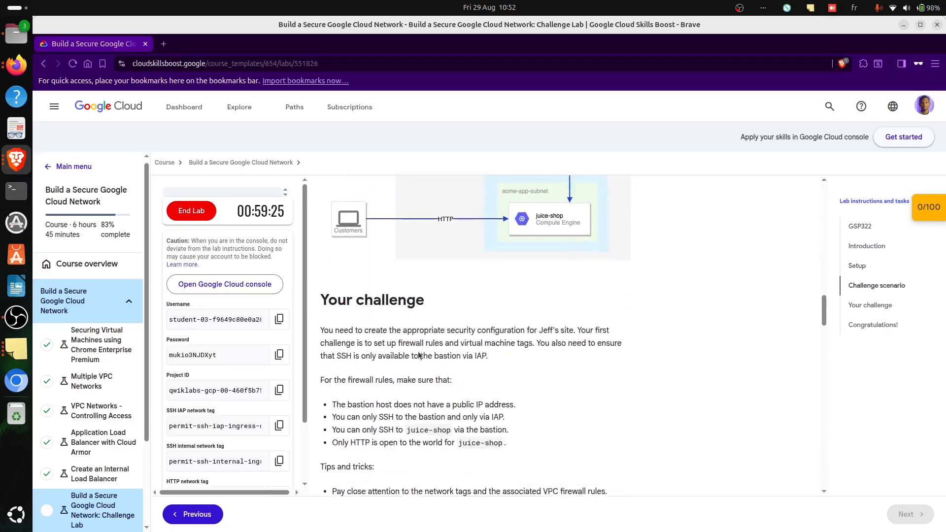
{"action": "scroll", "coordinate": [419, 355], "scroll_direction": "down", "scroll_amount": 1}
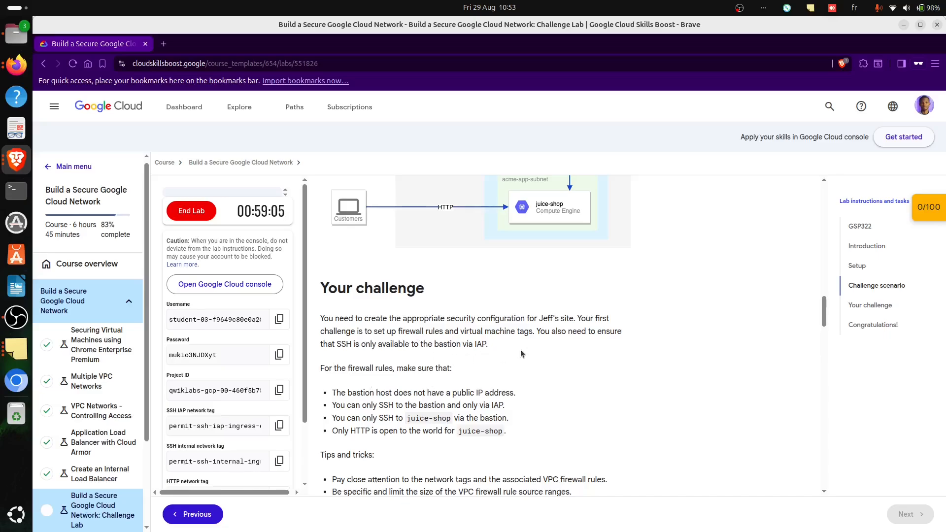
{"action": "scroll", "coordinate": [420, 389], "scroll_direction": "down", "scroll_amount": 3}
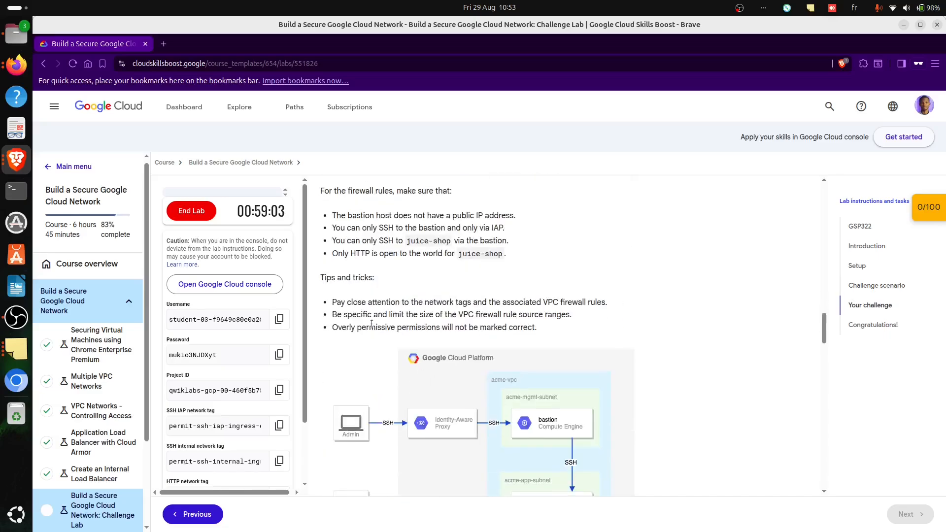
{"action": "scroll", "coordinate": [363, 313], "scroll_direction": "up", "scroll_amount": 2}
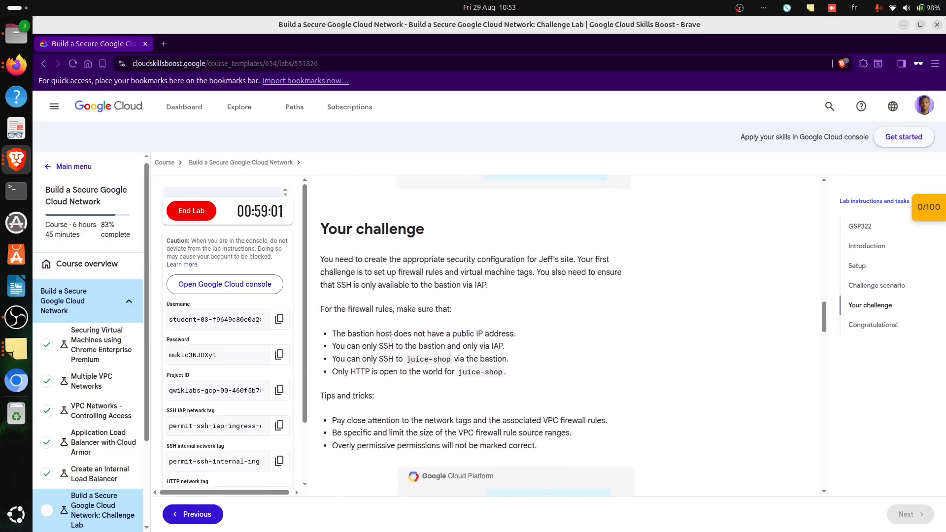
{"action": "scroll", "coordinate": [552, 355], "scroll_direction": "down", "scroll_amount": 1}
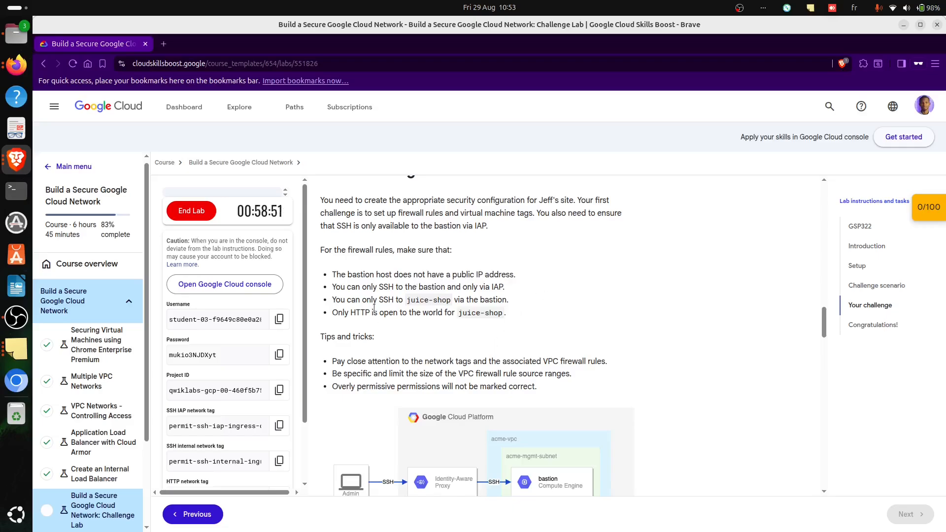
- Examine the firewall requirements, the enlarged target network diagram and the suggested order of action
{"action": "left_click_drag", "start_coordinate": [365, 300], "coordinate": [333, 276]}
{"action": "left_click", "coordinate": [513, 316]}
{"action": "scroll", "coordinate": [397, 315], "scroll_direction": "down", "scroll_amount": 8}
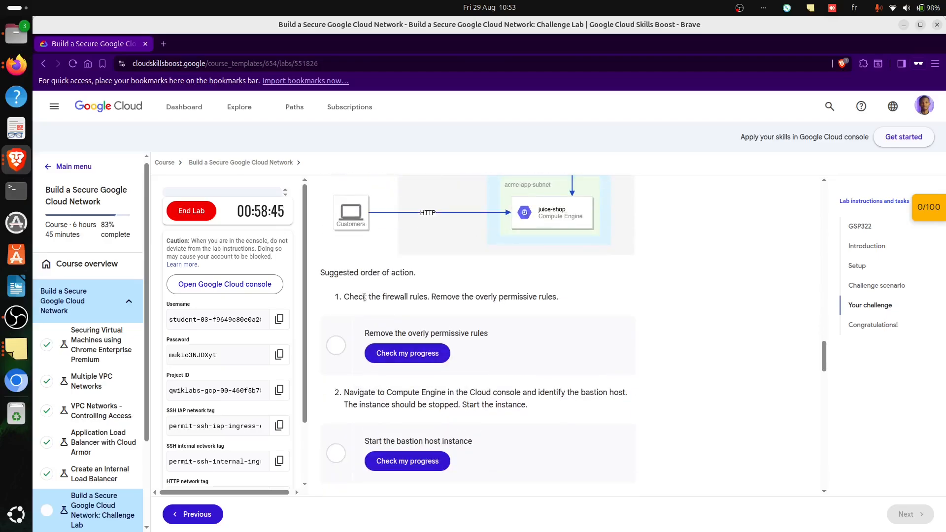
{"action": "scroll", "coordinate": [364, 298], "scroll_direction": "up", "scroll_amount": 5}
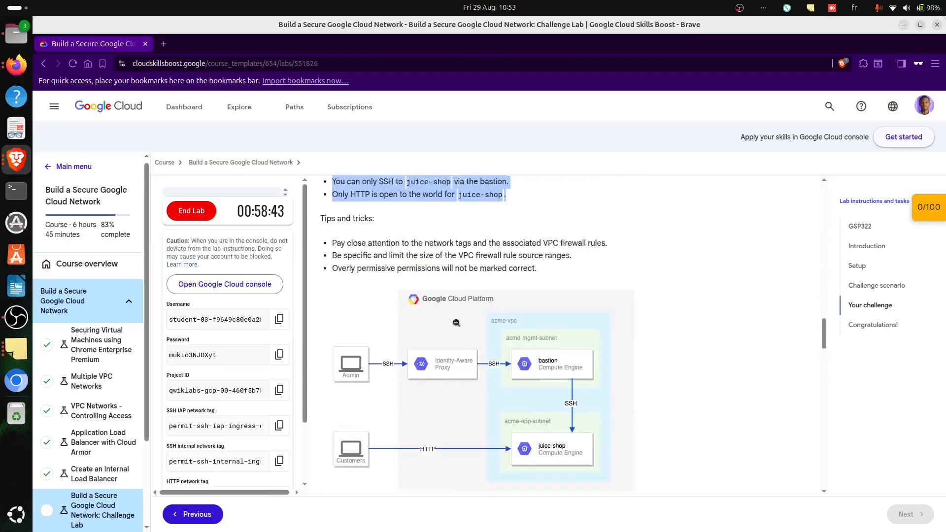
{"action": "left_click", "coordinate": [429, 410]}
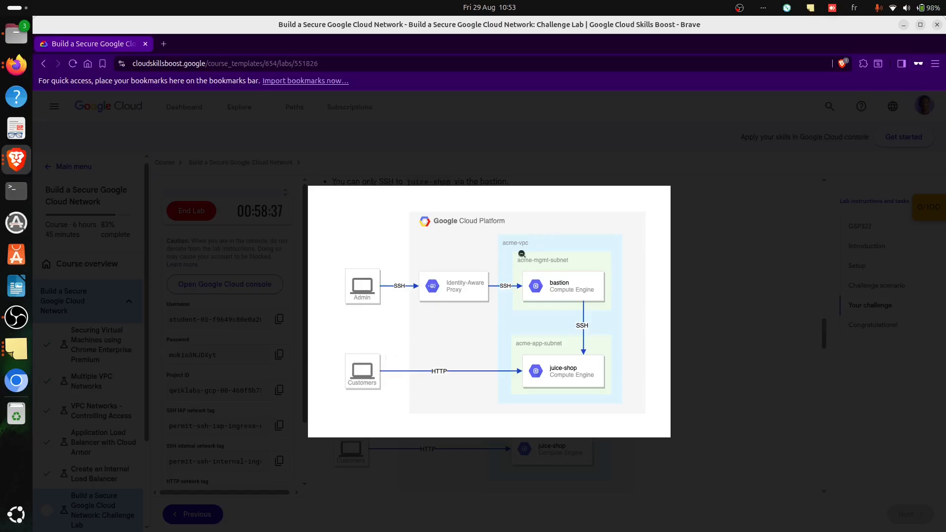
{"action": "left_click", "coordinate": [690, 309]}
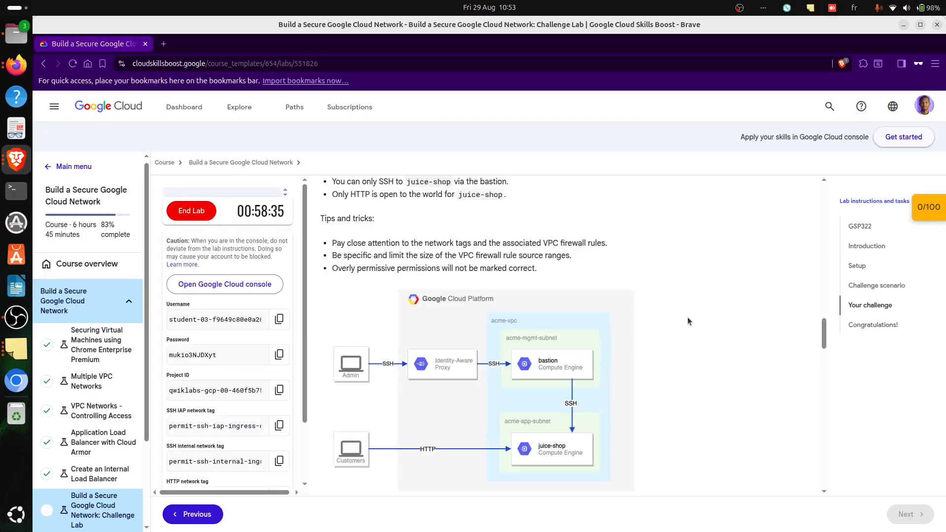
{"action": "scroll", "coordinate": [427, 342], "scroll_direction": "down", "scroll_amount": 3}
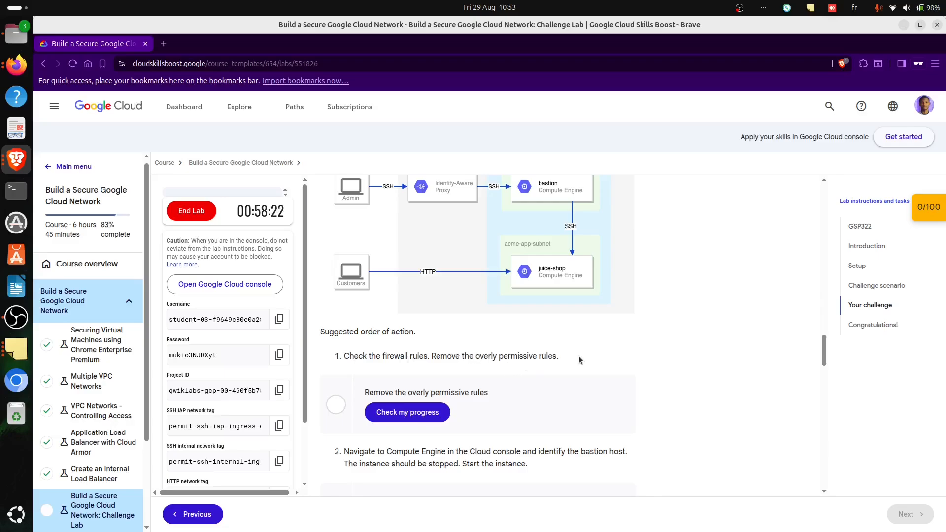
- Open the Google Cloud console from the lab page and move it into its own browser window
{"action": "right_click", "coordinate": [228, 289]}
{"action": "left_click", "coordinate": [269, 297]}
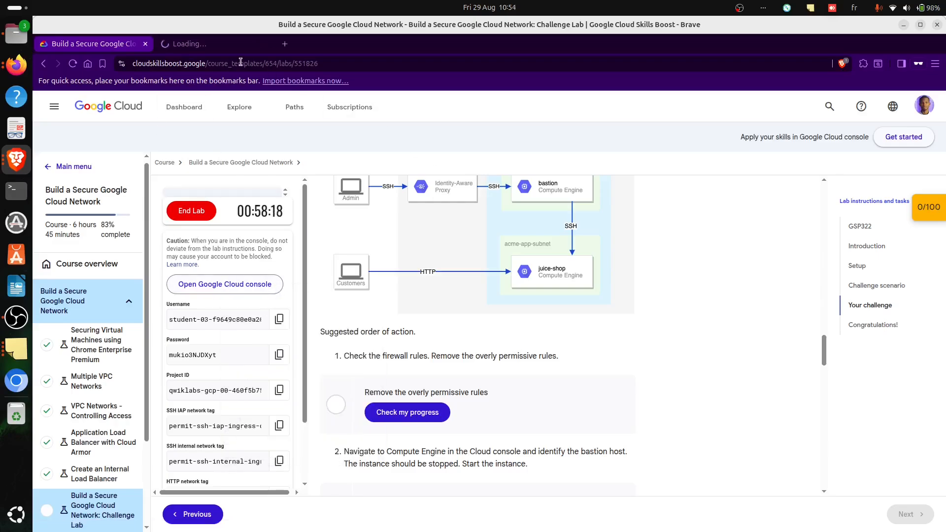
{"action": "key", "text": "ctrl+Tab"}
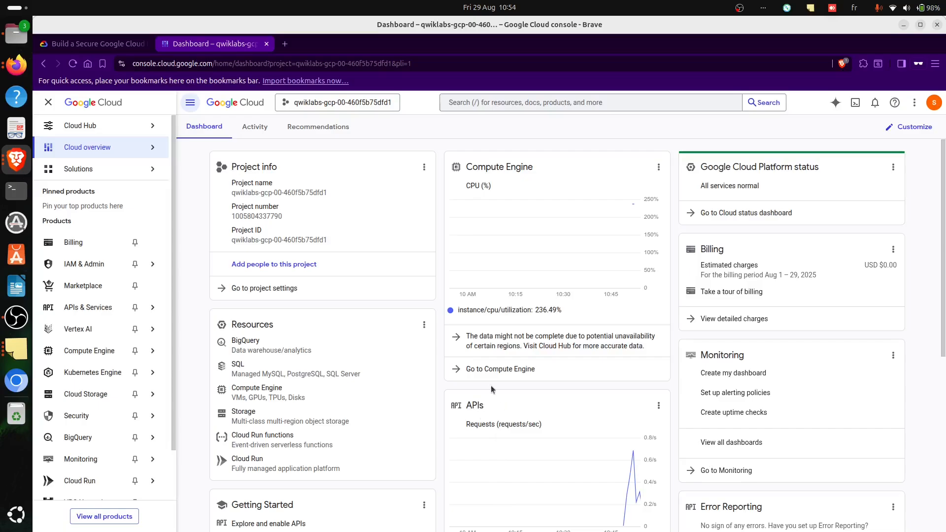
{"action": "left_click_drag", "start_coordinate": [224, 43], "coordinate": [226, 79]}
{"action": "key", "text": "alt+Tab"}
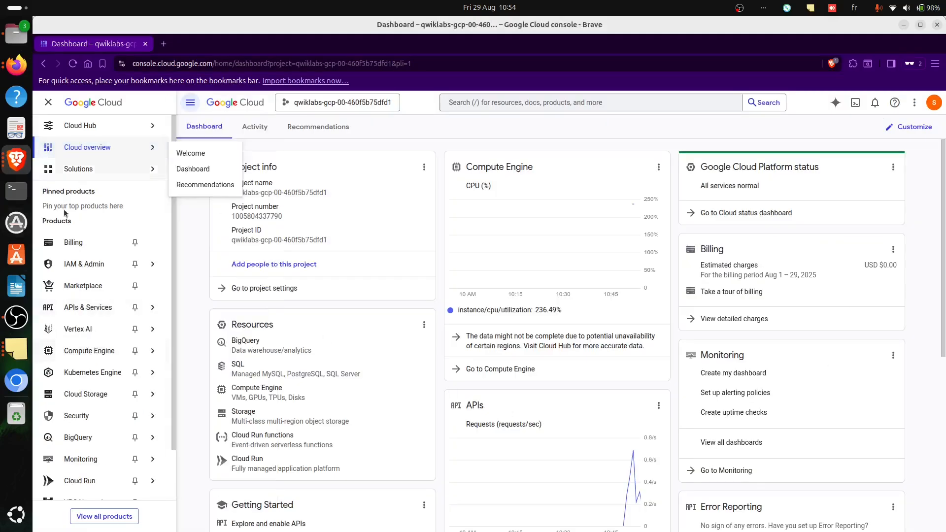
- Open the project's VPC networks list and select the acme-vpc network
{"action": "scroll", "coordinate": [98, 356], "scroll_direction": "down", "scroll_amount": 2}
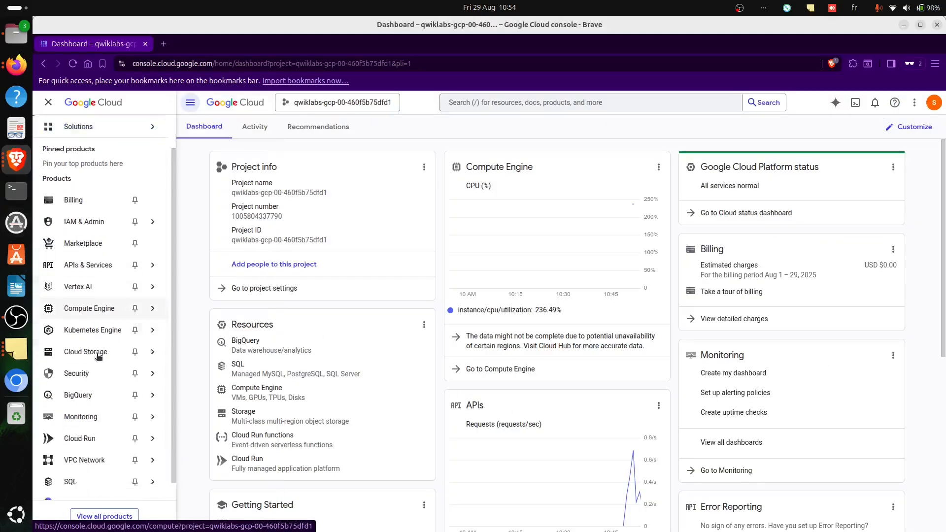
{"action": "scroll", "coordinate": [99, 356], "scroll_direction": "down", "scroll_amount": 1}
{"action": "mouse_move", "coordinate": [106, 447]}
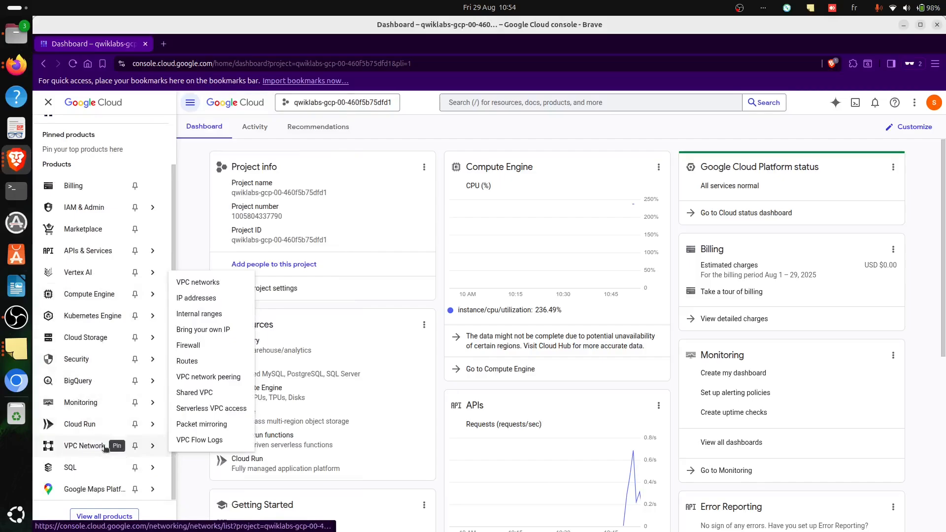
{"action": "left_click", "coordinate": [103, 446]}
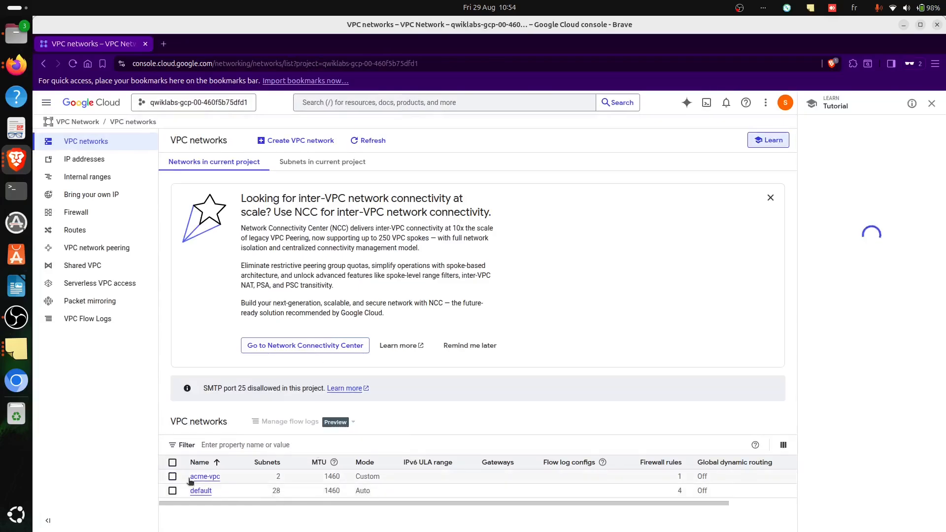
{"action": "left_click", "coordinate": [173, 477]}
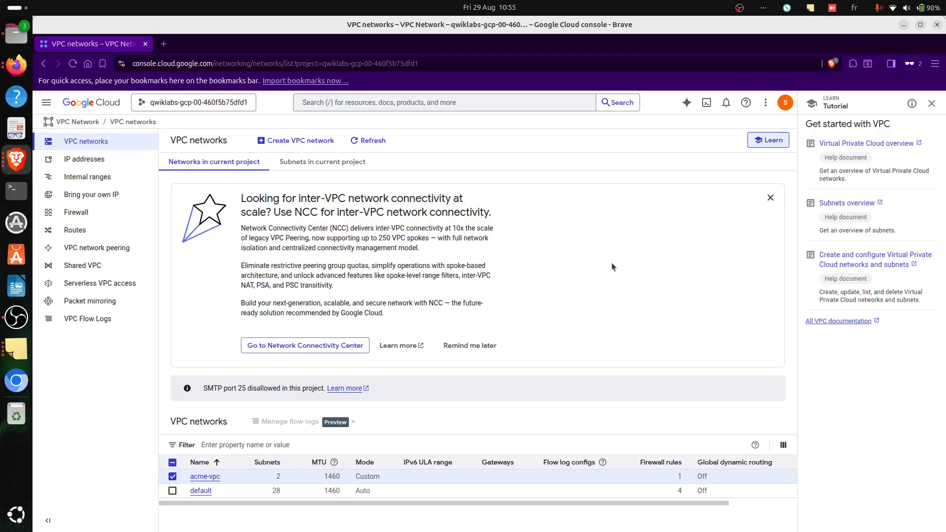
- Review the first suggested actions in the lab instructions, then return to the Google Cloud console
{"action": "key", "text": "alt+Tab"}
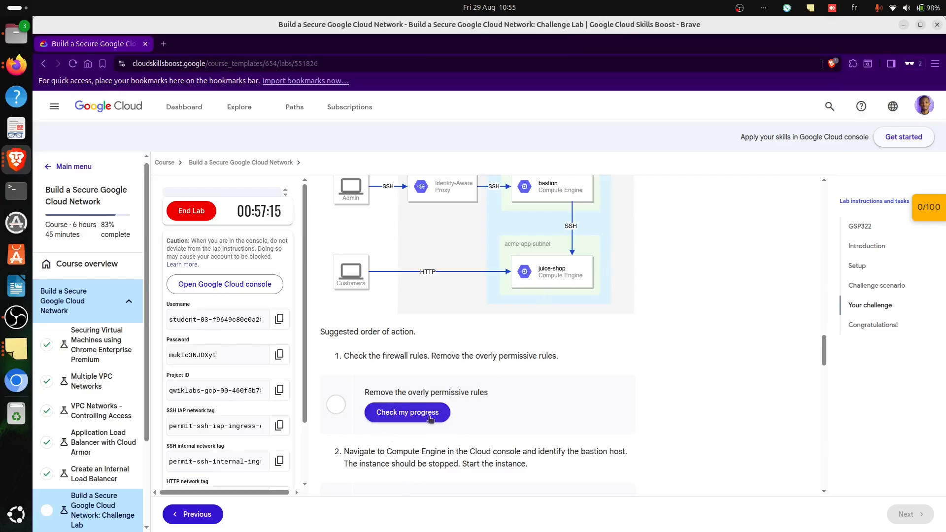
{"action": "scroll", "coordinate": [486, 429], "scroll_direction": "down", "scroll_amount": 2}
{"action": "scroll", "coordinate": [486, 430], "scroll_direction": "down", "scroll_amount": 2}
{"action": "scroll", "coordinate": [444, 409], "scroll_direction": "up", "scroll_amount": 2}
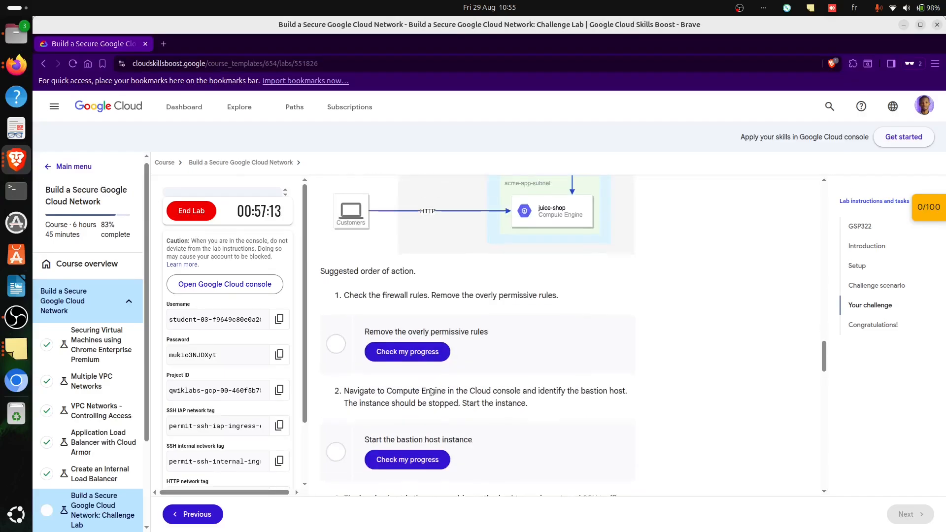
{"action": "scroll", "coordinate": [432, 396], "scroll_direction": "down", "scroll_amount": 2}
{"action": "scroll", "coordinate": [432, 396], "scroll_direction": "up", "scroll_amount": 3}
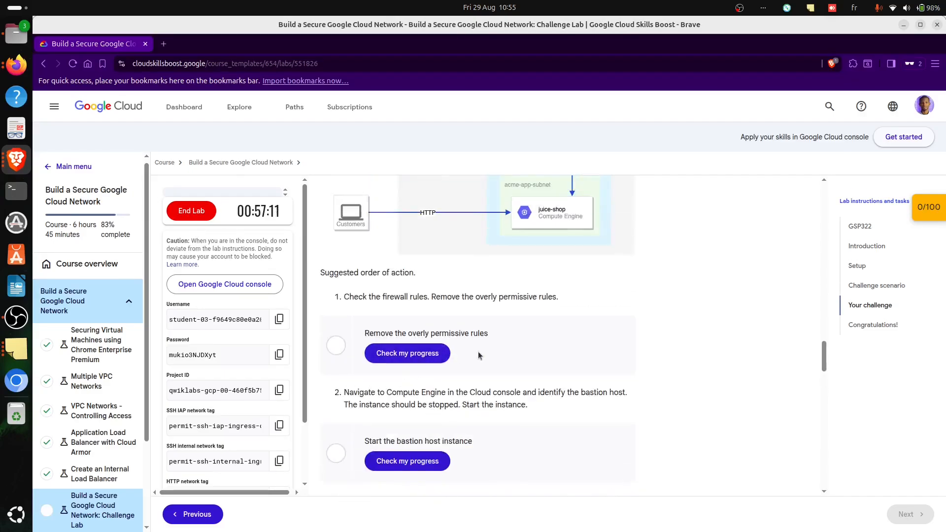
{"action": "key", "text": "alt+Tab"}
{"action": "key", "text": "alt+Tab"}
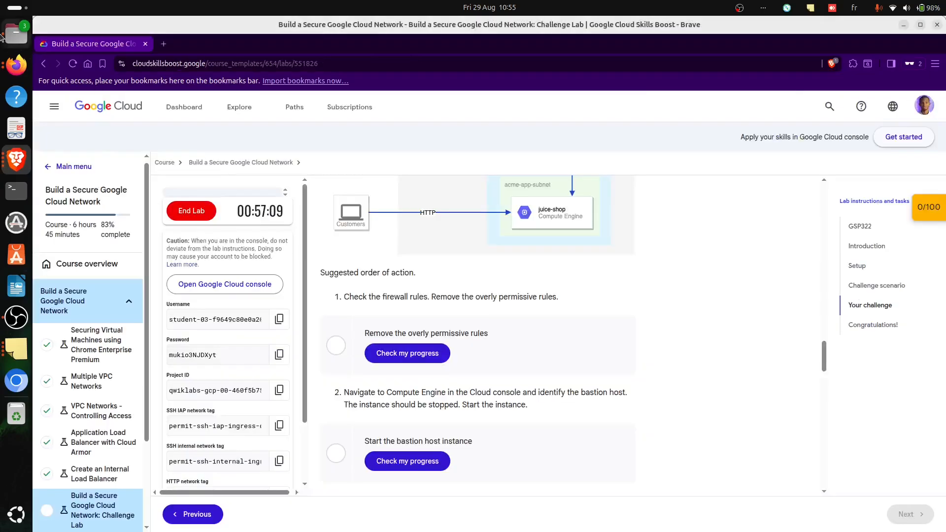
{"action": "key", "text": "alt+Tab"}
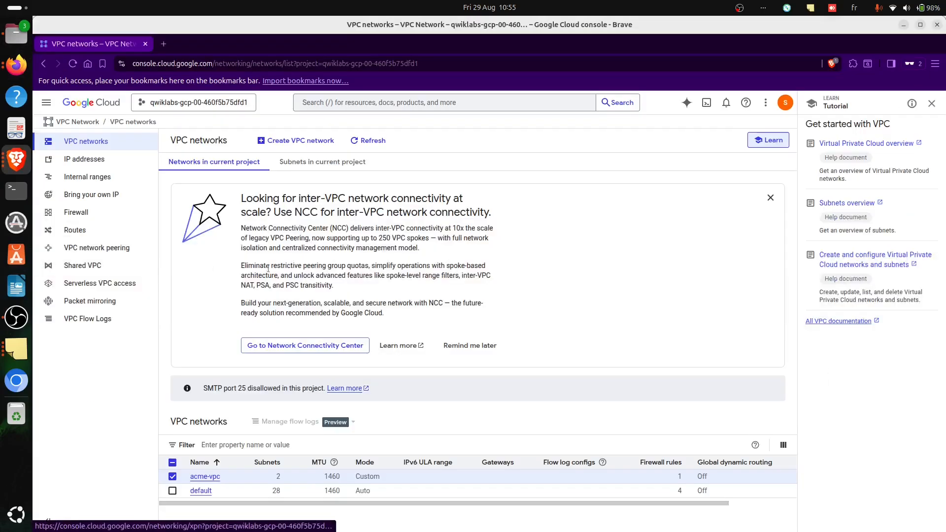
- Delete the open-access firewall rule of acme-vpc from the VPC firewall rules
{"action": "left_click", "coordinate": [77, 218]}
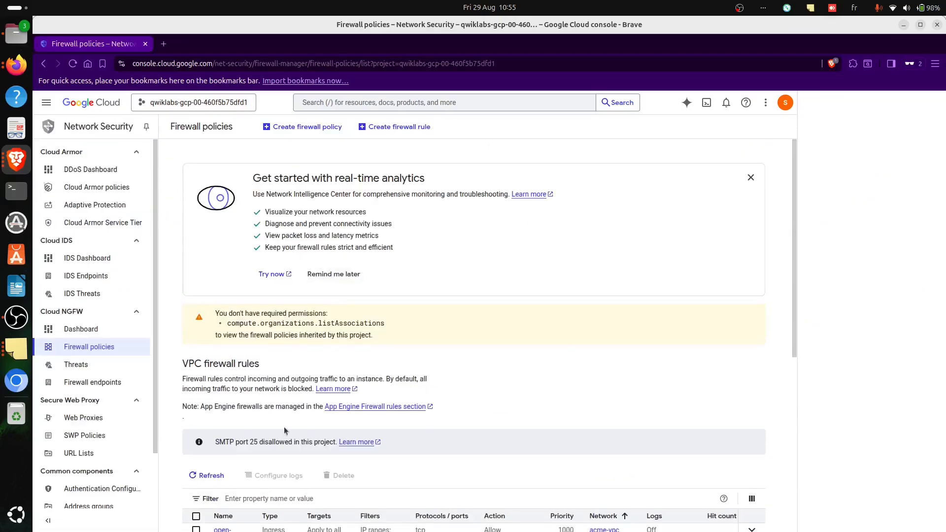
{"action": "scroll", "coordinate": [284, 430], "scroll_direction": "down", "scroll_amount": 6}
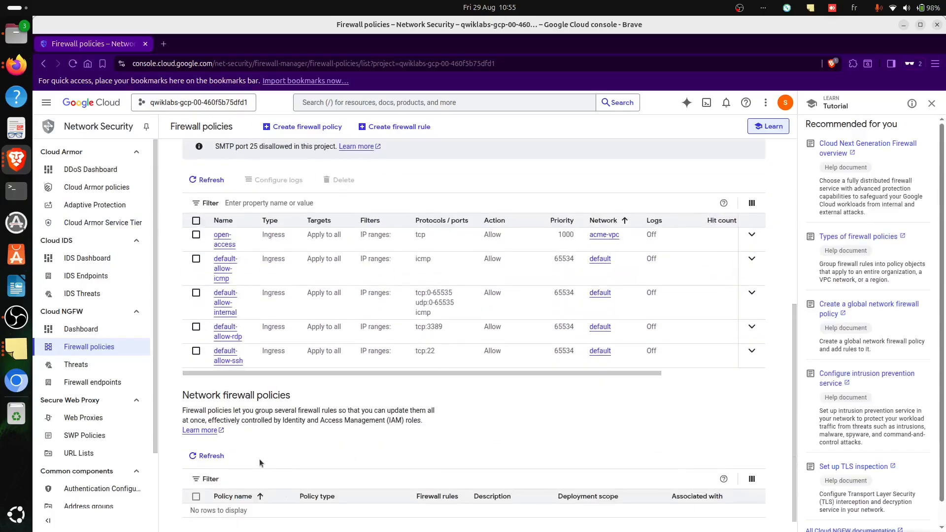
{"action": "scroll", "coordinate": [260, 466], "scroll_direction": "up", "scroll_amount": 2}
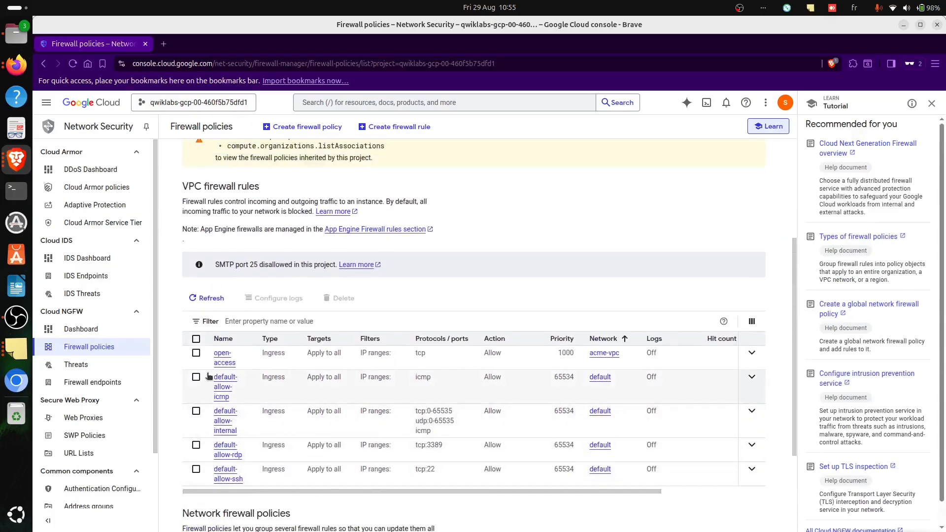
{"action": "left_click", "coordinate": [196, 354]}
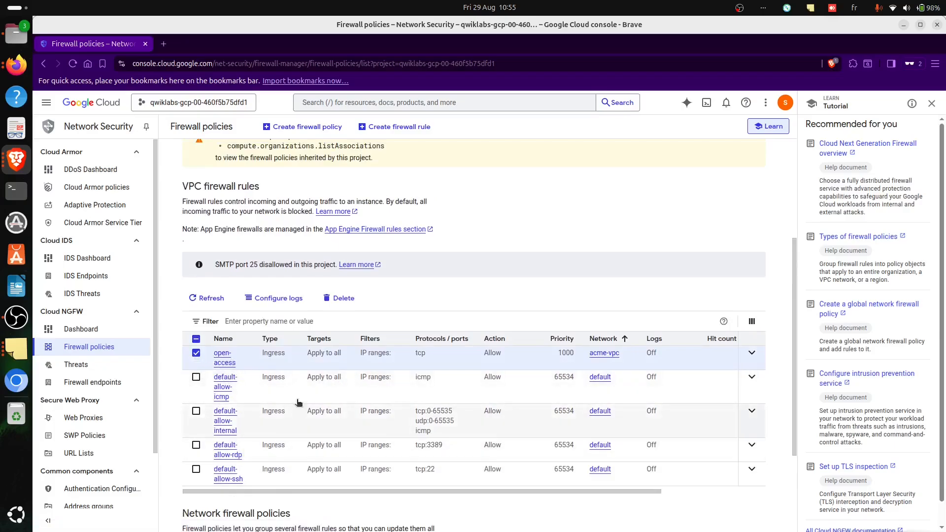
{"action": "key", "text": "alt+Tab"}
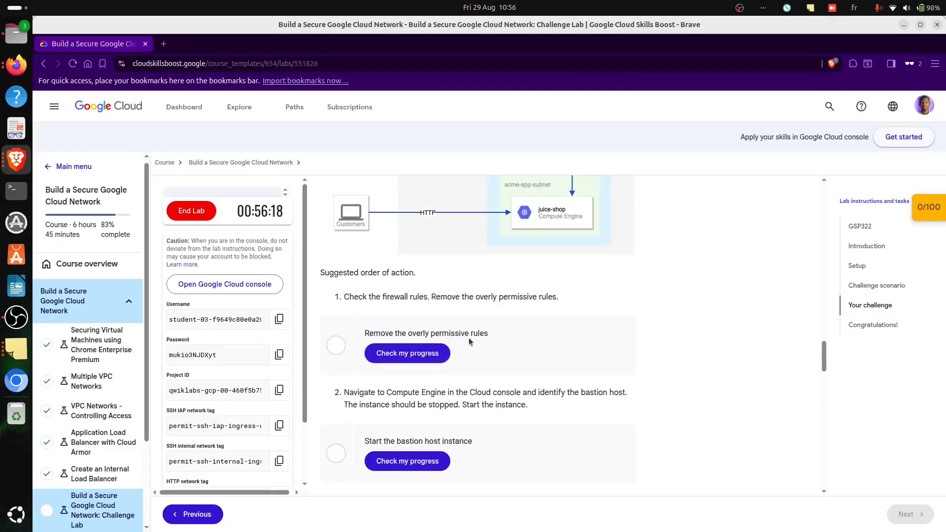
{"action": "key", "text": "alt+Tab"}
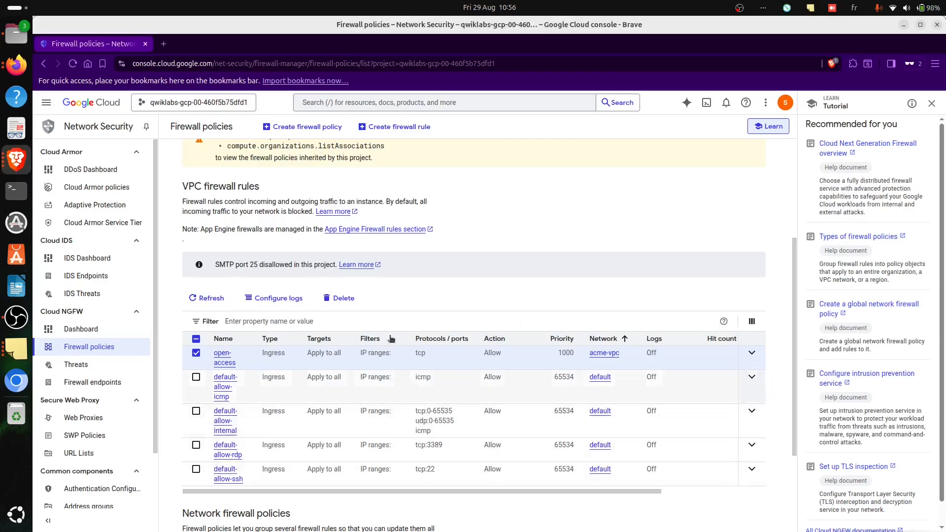
{"action": "left_click", "coordinate": [344, 300]}
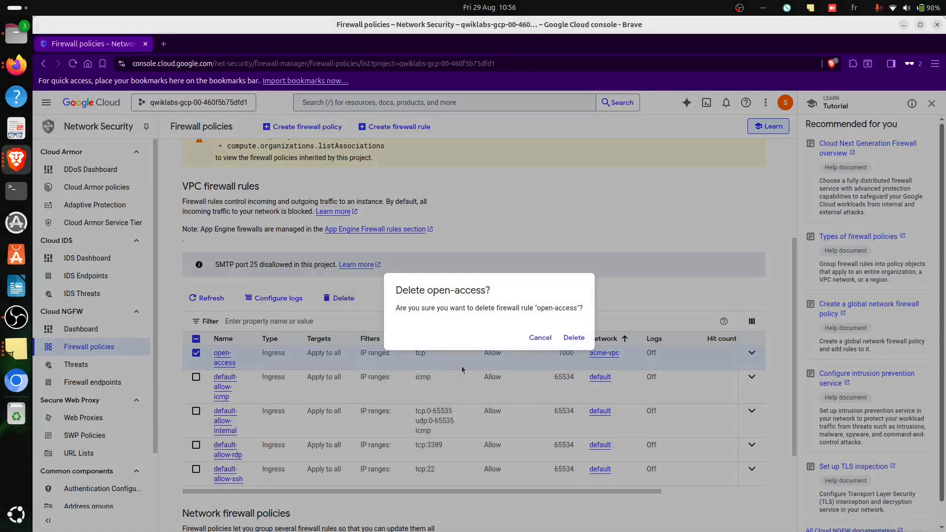
{"action": "left_click", "coordinate": [569, 339]}
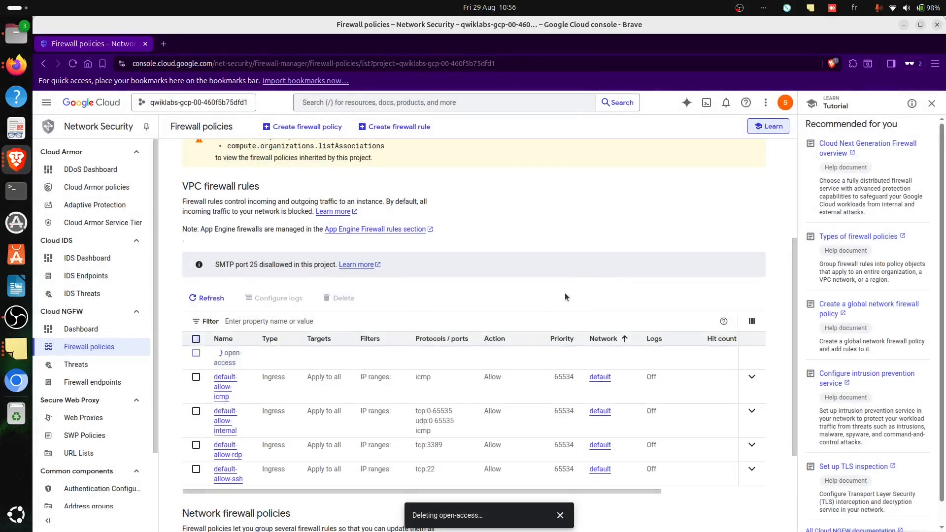
- Check the console notifications for the rule deletion and switch back to the lab instructions
{"action": "left_click", "coordinate": [732, 103]}
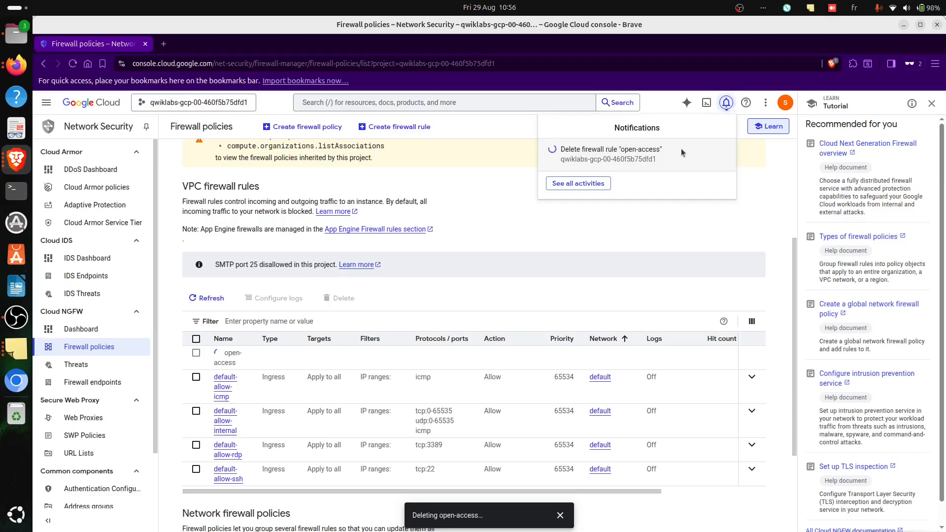
{"action": "left_click", "coordinate": [727, 103]}
{"action": "key", "text": "alt+Tab"}
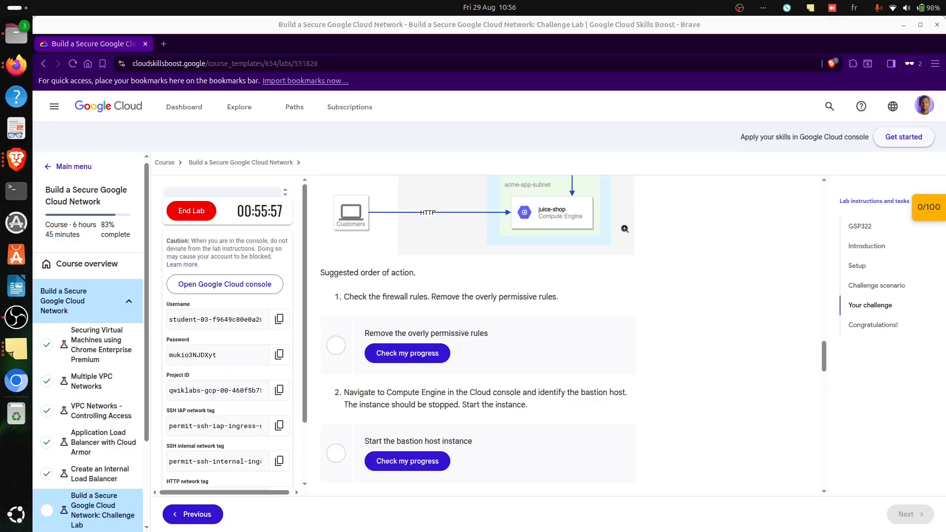
- Run the lab progress check for removing the overly permissive rules and return to the Google Cloud console
{"action": "left_click", "coordinate": [408, 354]}
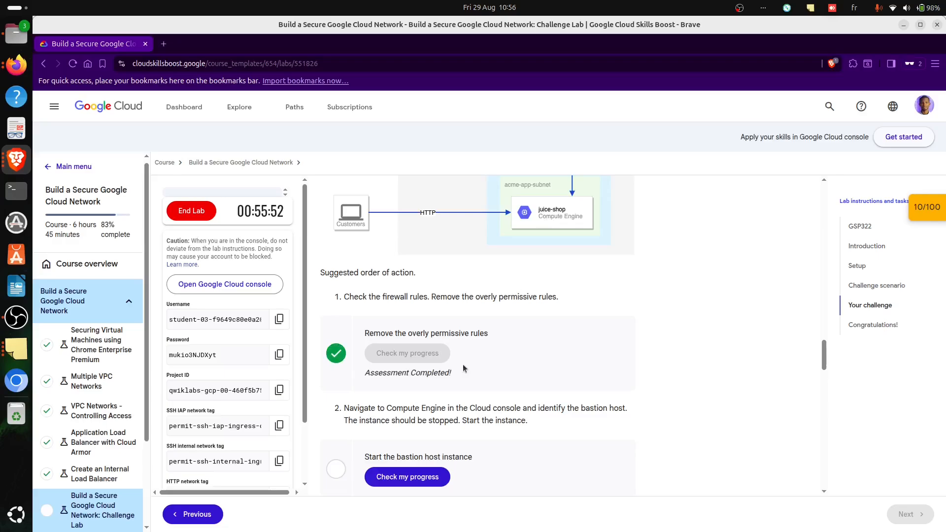
{"action": "scroll", "coordinate": [342, 332], "scroll_direction": "down", "scroll_amount": 3}
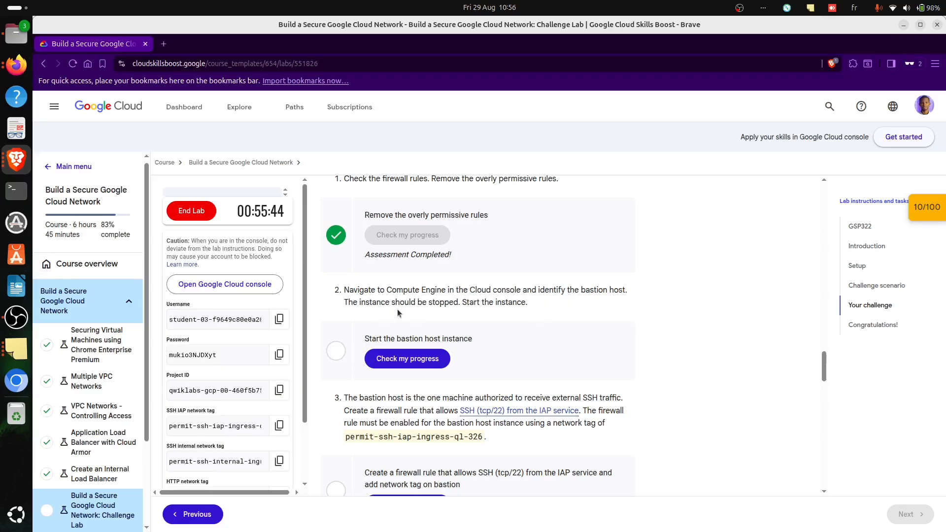
{"action": "key", "text": "alt+Tab"}
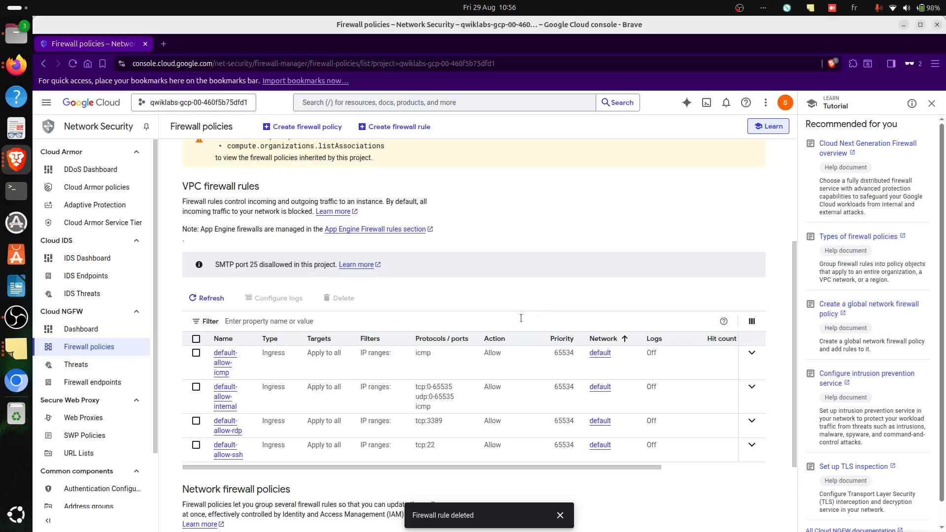
- Open the VM instances list in Compute Engine
{"action": "left_click", "coordinate": [46, 102]}
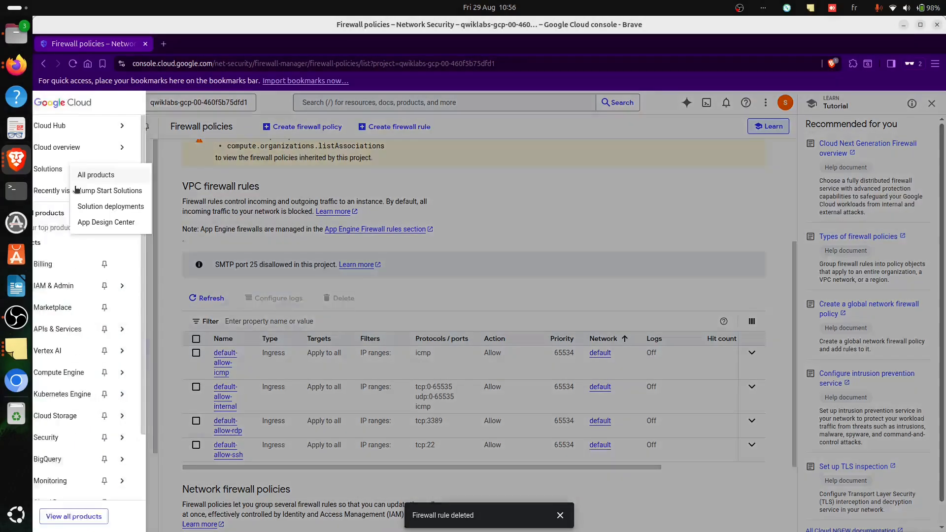
{"action": "mouse_move", "coordinate": [118, 373]}
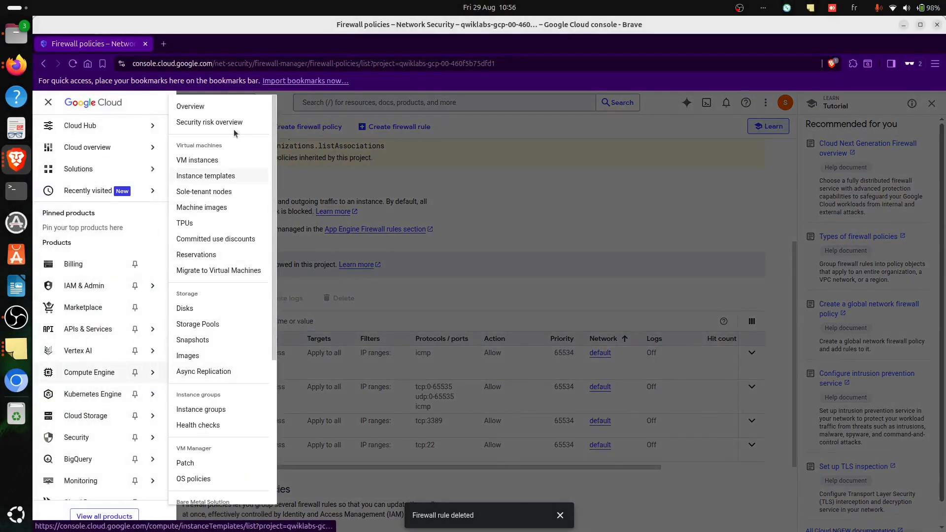
{"action": "left_click", "coordinate": [197, 107]}
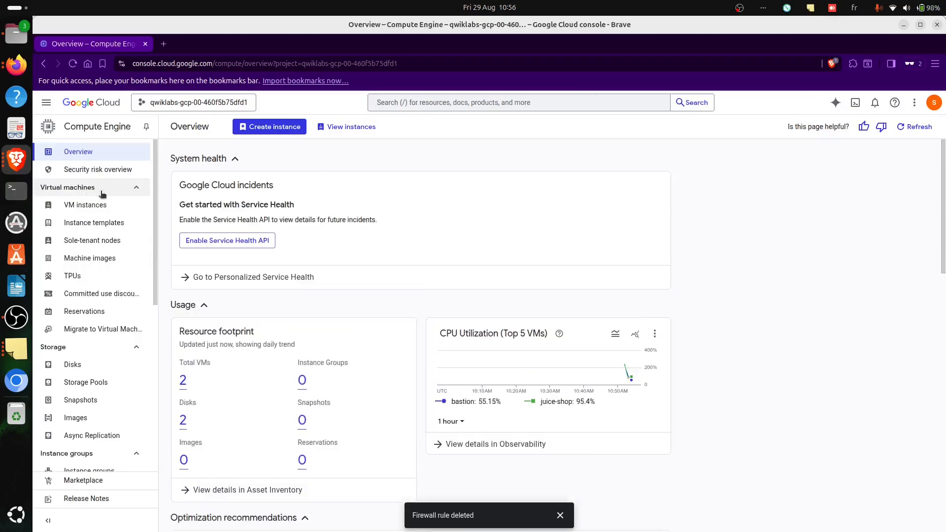
{"action": "left_click", "coordinate": [98, 208]}
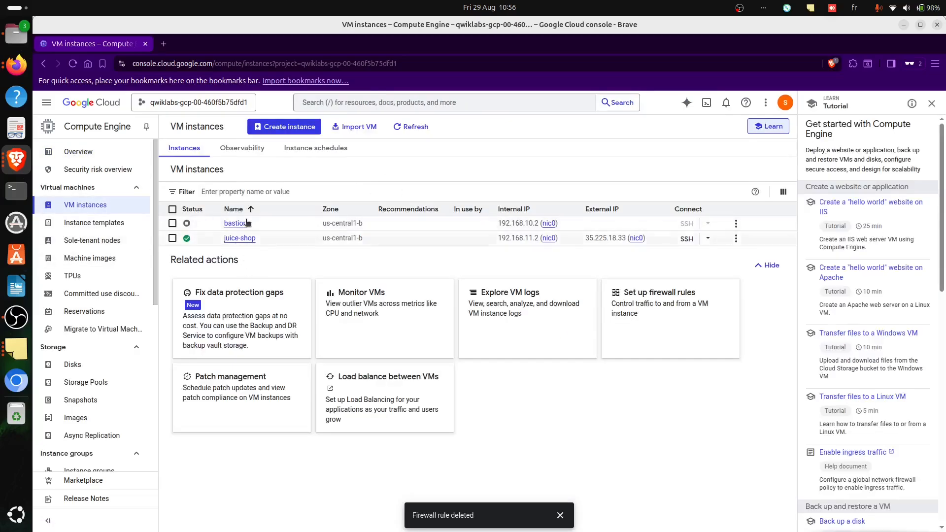
- Start the bastion VM instance and check the startup in the console notifications
{"action": "key", "text": "alt+Tab"}
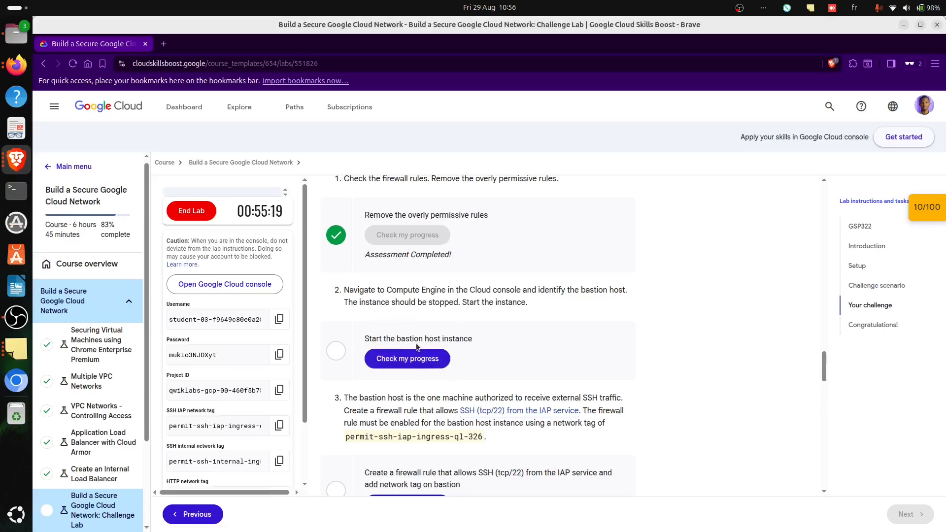
{"action": "key", "text": "alt+Tab"}
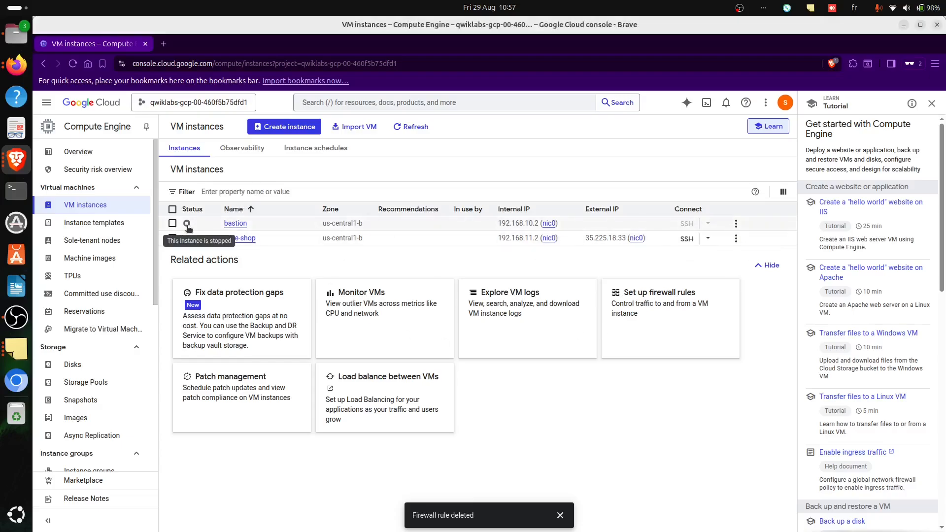
{"action": "left_click", "coordinate": [735, 224]}
{"action": "left_click", "coordinate": [754, 240]}
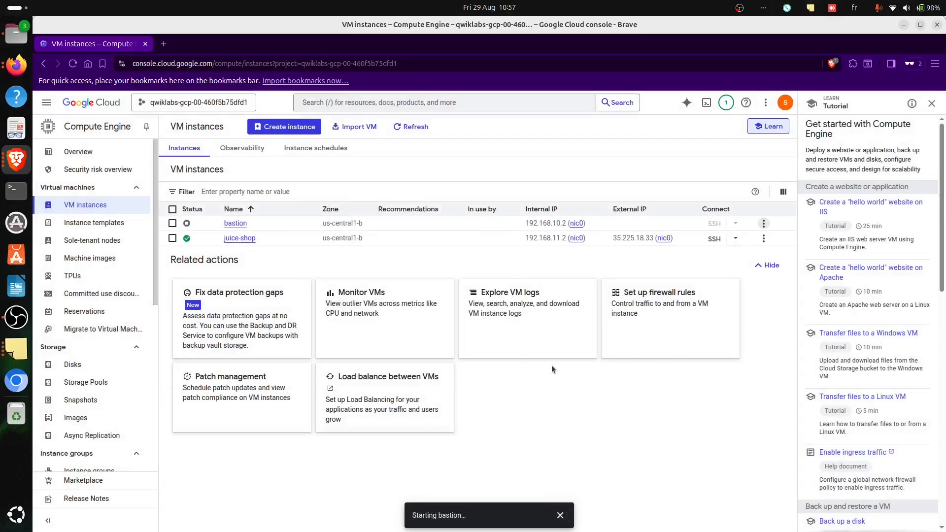
{"action": "left_click", "coordinate": [728, 104]}
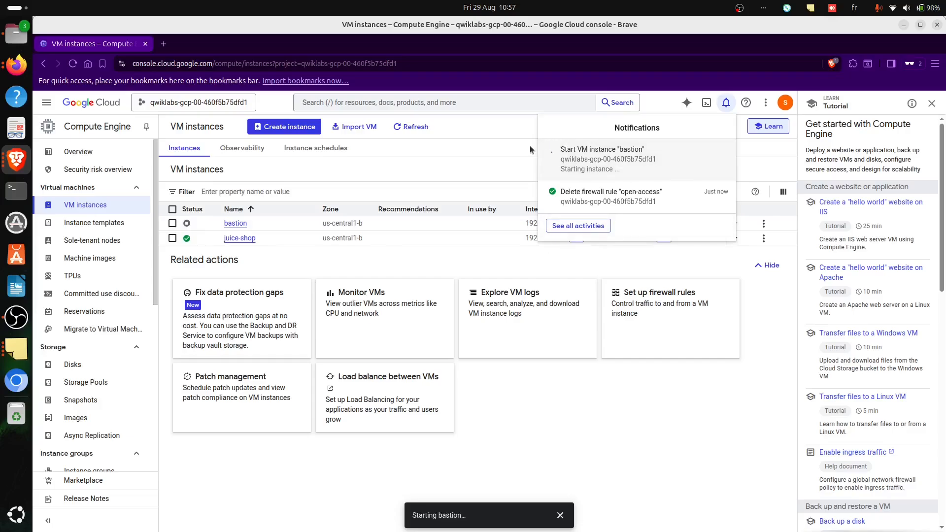
{"action": "left_click", "coordinate": [492, 168]}
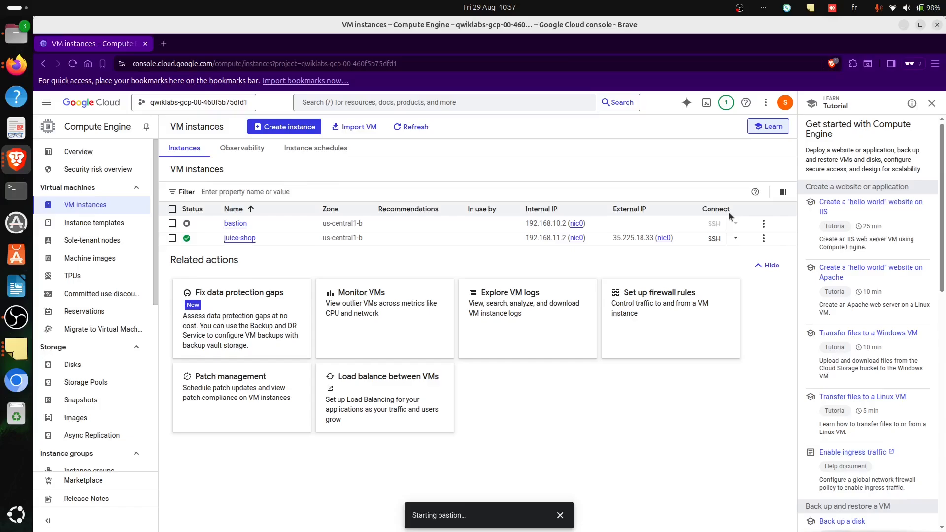
- Run the lab progress check for starting the bastion host instance and read the task on the IAP SSH firewall rule
{"action": "key", "text": "alt+Tab"}
{"action": "scroll", "coordinate": [460, 367], "scroll_direction": "down", "scroll_amount": 2}
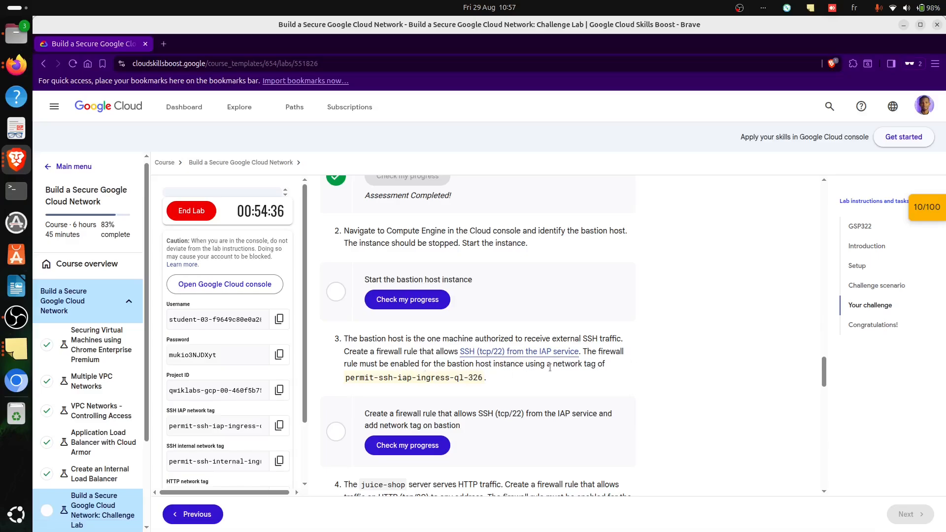
{"action": "key", "text": "alt+Tab"}
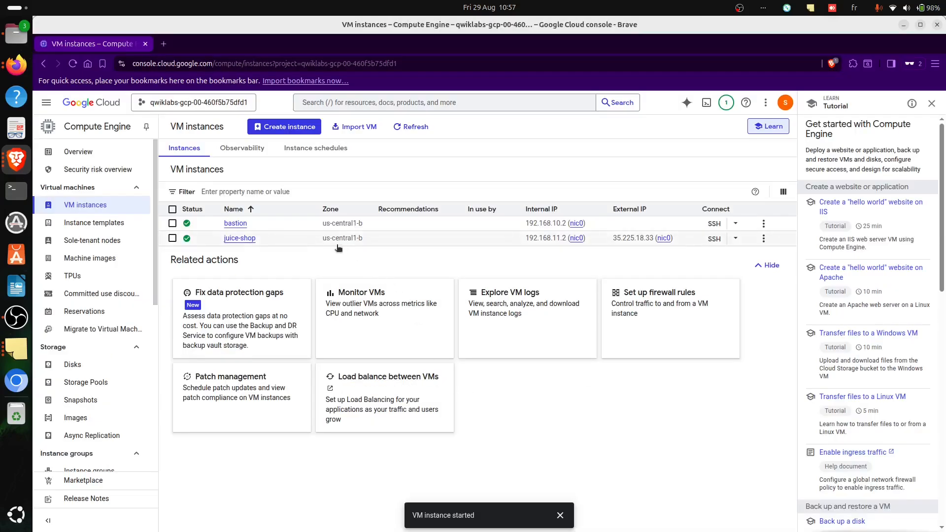
{"action": "key", "text": "alt+Tab"}
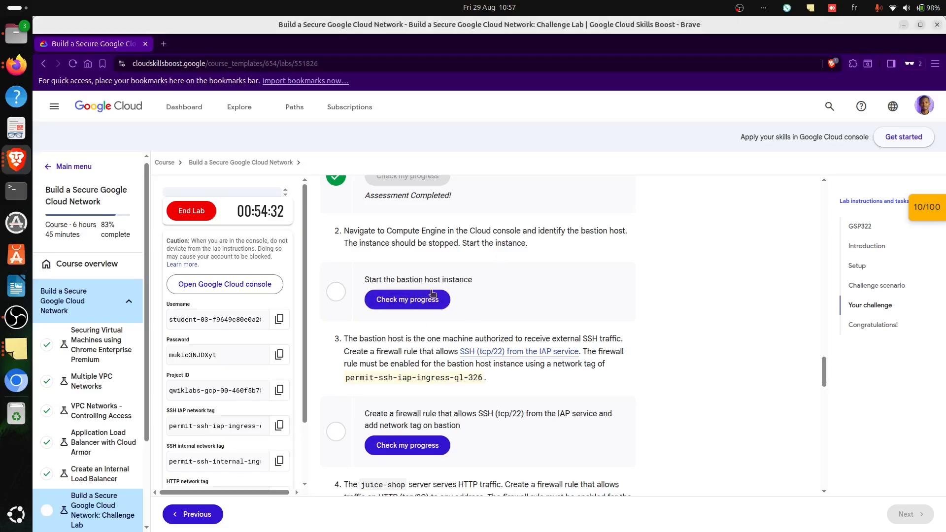
{"action": "left_click", "coordinate": [415, 301]}
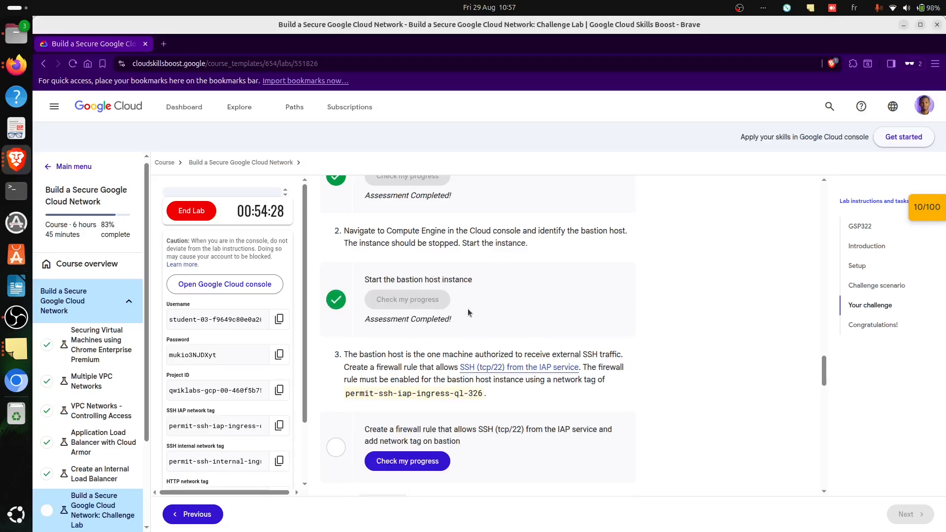
{"action": "scroll", "coordinate": [468, 308], "scroll_direction": "down", "scroll_amount": 4}
{"action": "scroll", "coordinate": [360, 303], "scroll_direction": "up", "scroll_amount": 2}
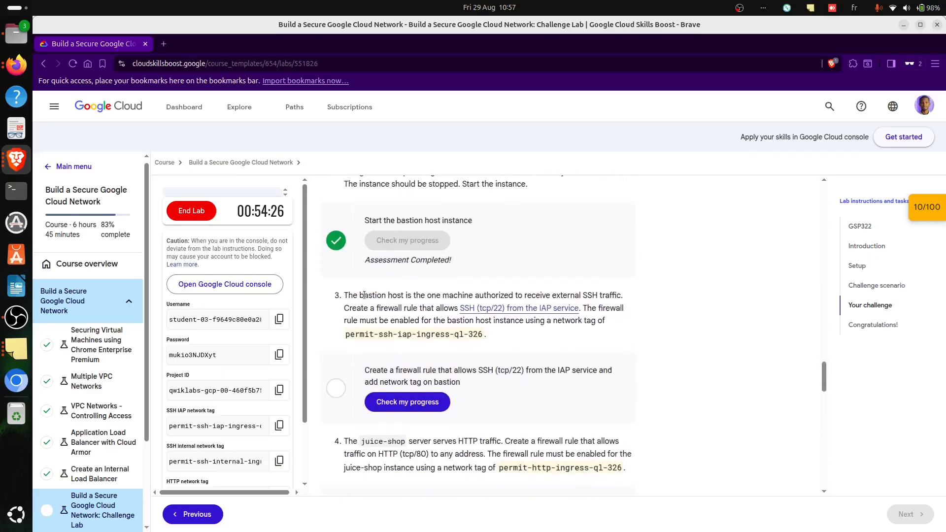
- Open the VPC network firewall page in the Google Cloud console and start creating a firewall rule
{"action": "key", "text": "alt+Tab"}
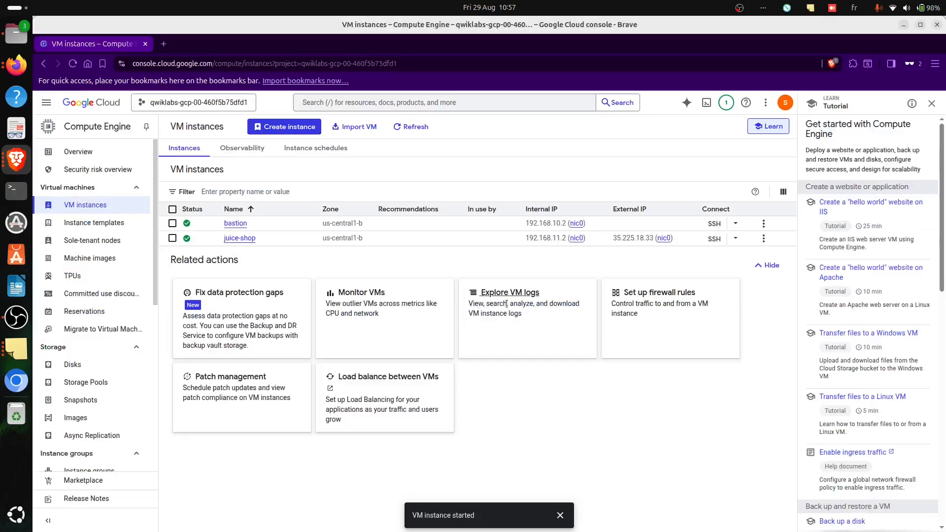
{"action": "left_click", "coordinate": [47, 102]}
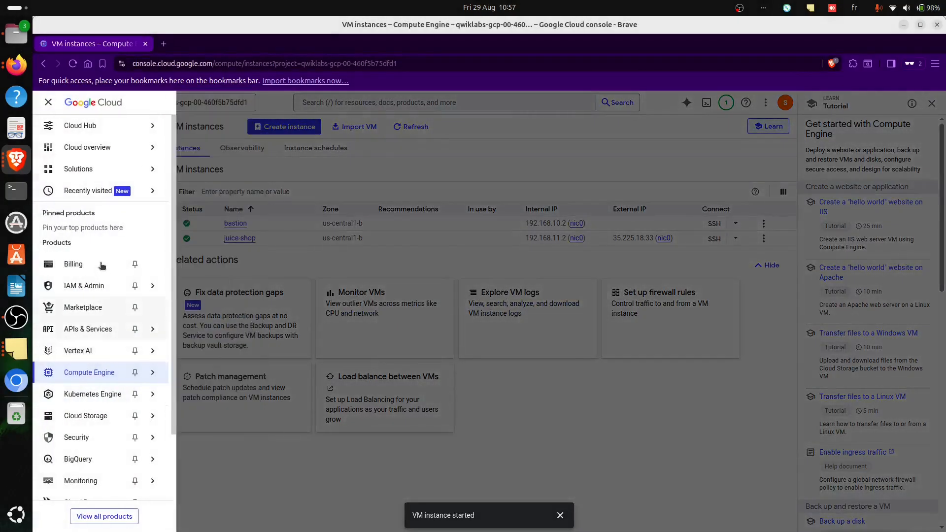
{"action": "scroll", "coordinate": [92, 411], "scroll_direction": "down", "scroll_amount": 2}
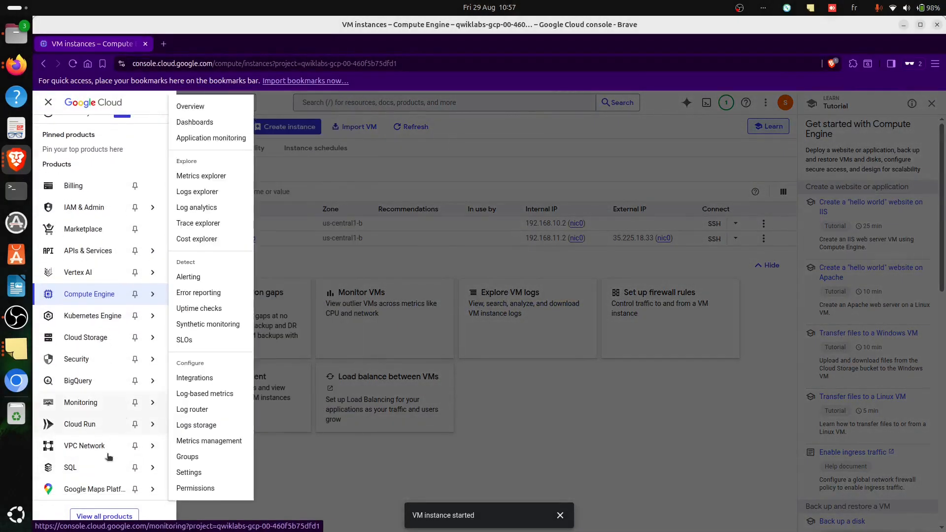
{"action": "mouse_move", "coordinate": [129, 452]}
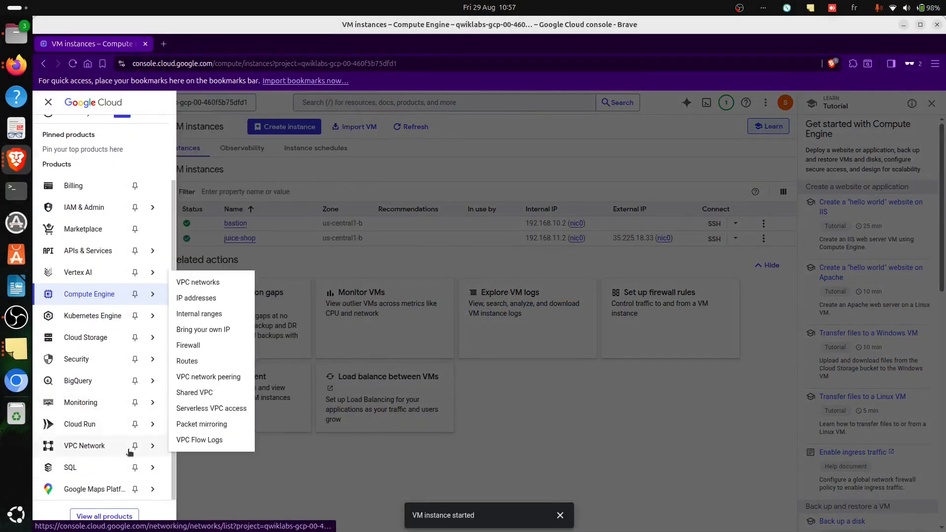
{"action": "left_click", "coordinate": [188, 345]}
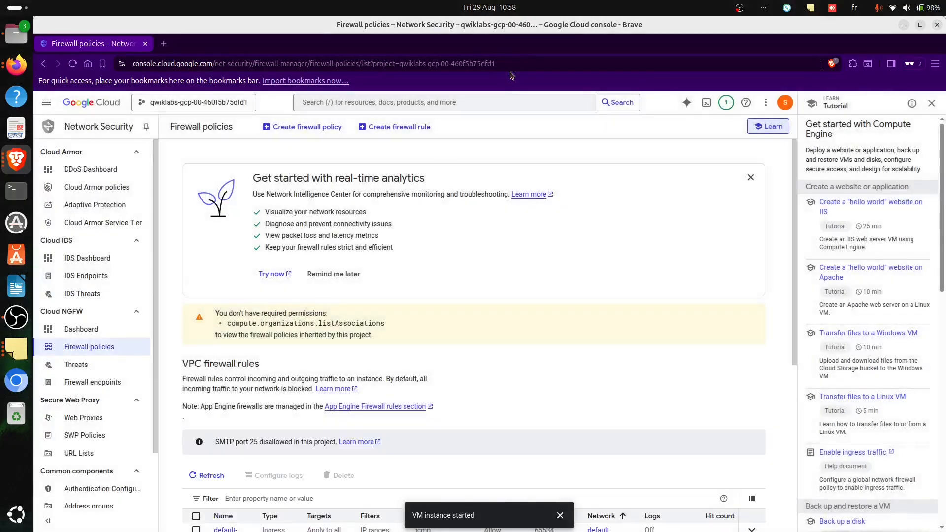
{"action": "left_click", "coordinate": [414, 127]}
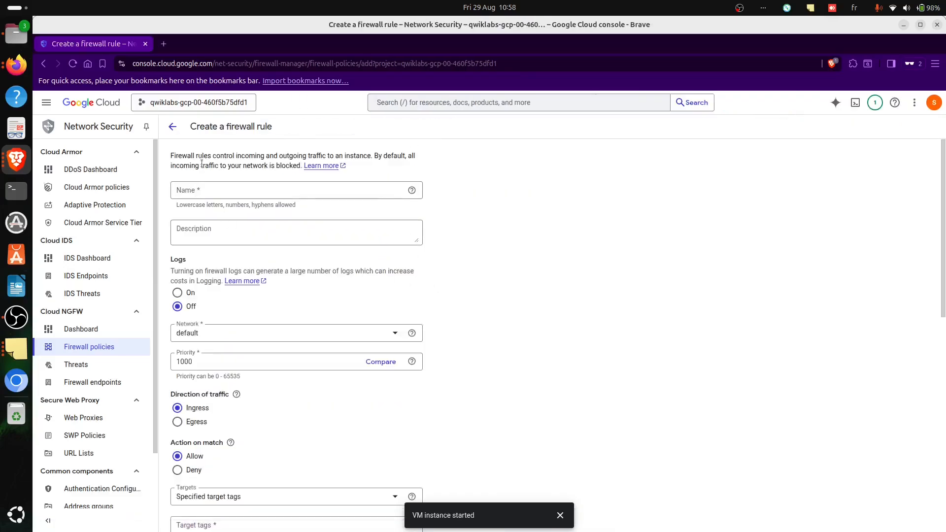
- Name the new firewall rule firew1
{"action": "key", "text": "alt+Tab"}
{"action": "key", "text": "alt+Tab"}
{"action": "left_click", "coordinate": [232, 191]}
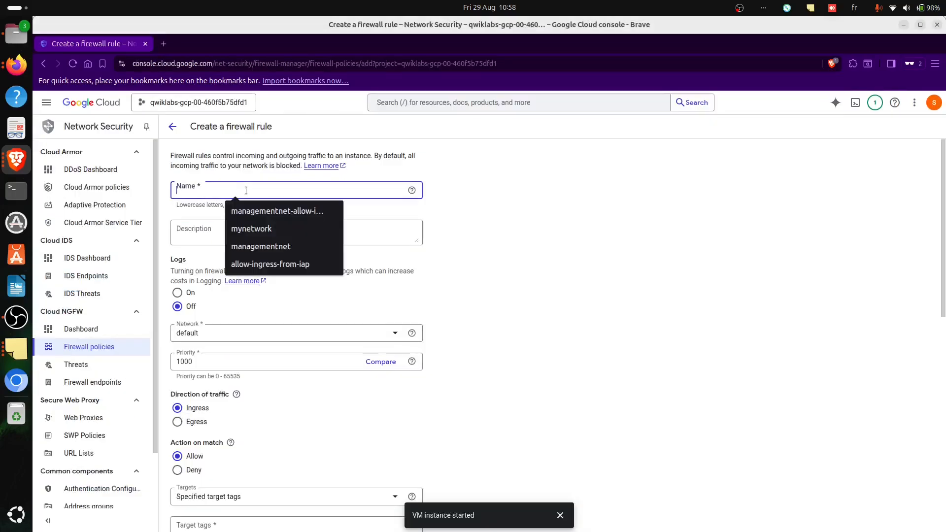
{"action": "type", "text": "firew1"}
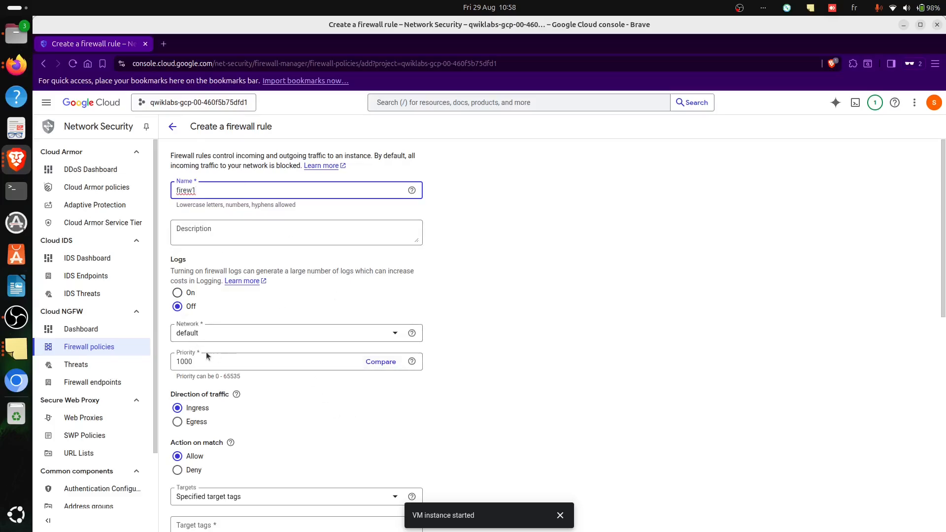
- Copy the network tag permit-ssh-iap-ingress-ql-326 from the lab instructions into the firewall rule's target tags
{"action": "scroll", "coordinate": [249, 391], "scroll_direction": "down", "scroll_amount": 3}
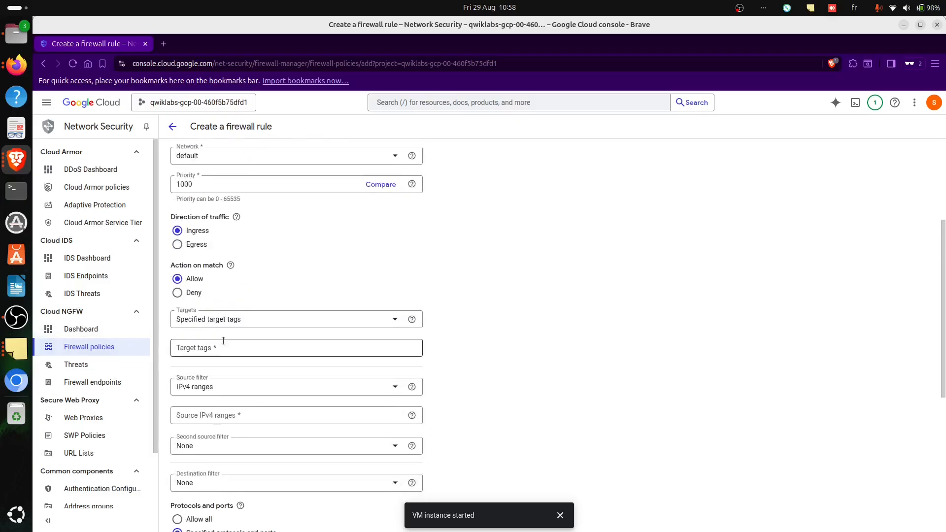
{"action": "key", "text": "alt+Tab"}
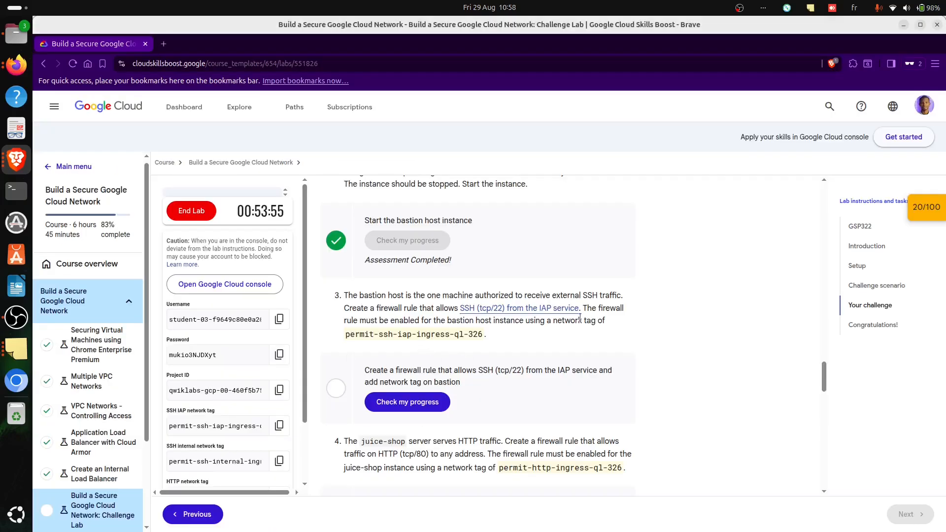
{"action": "left_click_drag", "start_coordinate": [345, 337], "coordinate": [474, 340]}
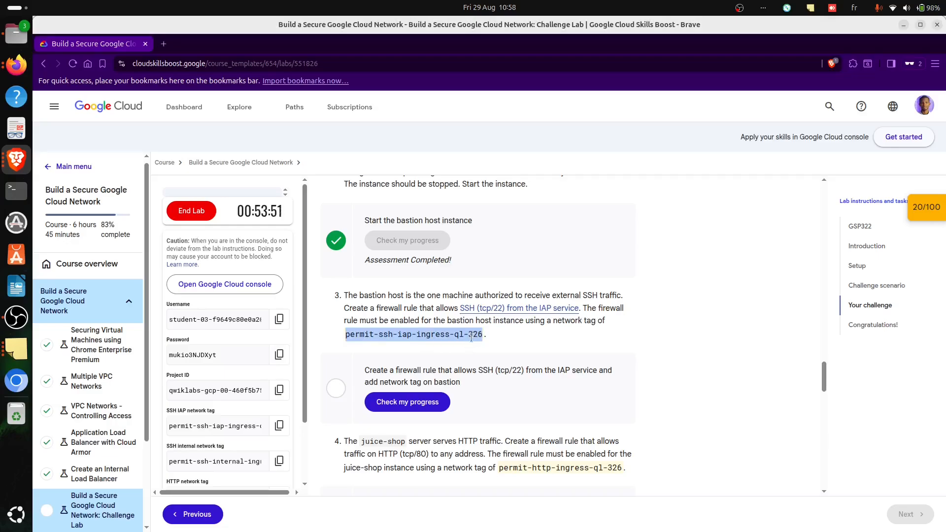
{"action": "key", "text": "alt+Tab"}
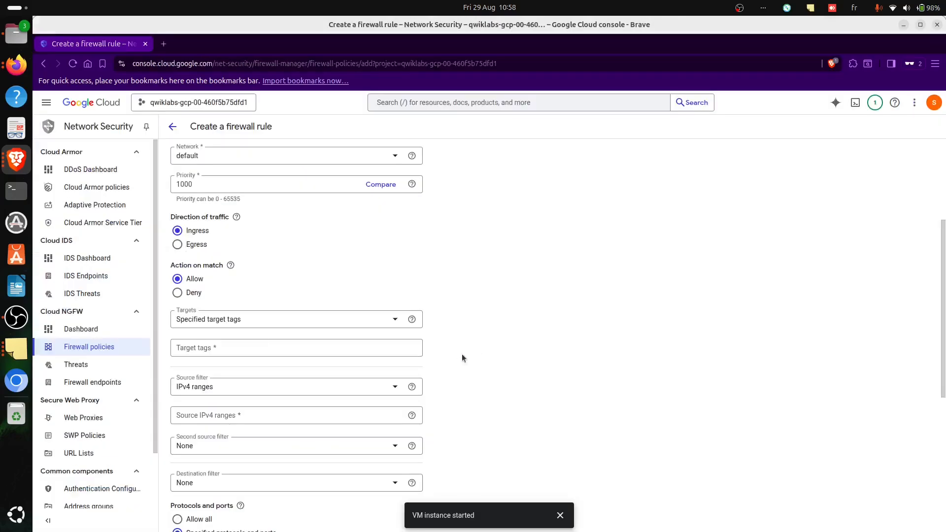
{"action": "left_click", "coordinate": [227, 349]}
{"action": "type", "text": "permit-ssh-iap-ingress-ql-326"}
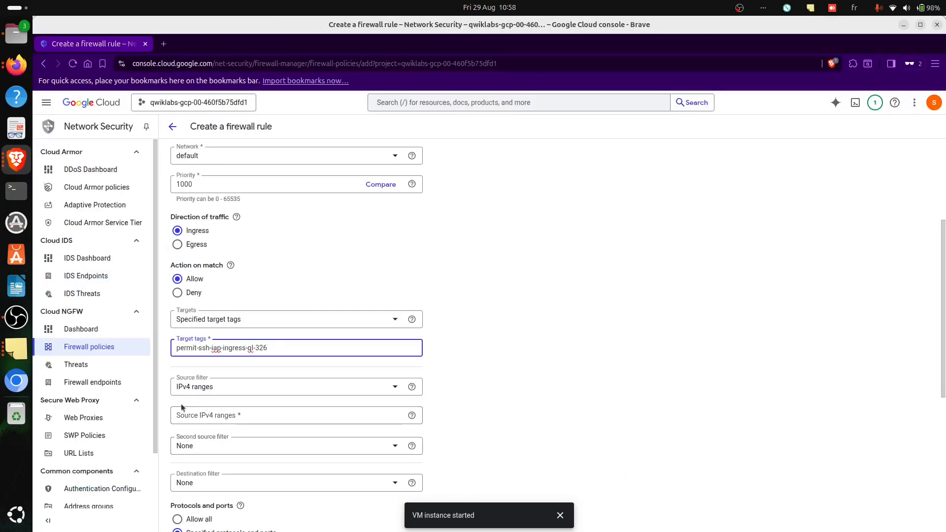
- Open the linked IAP TCP forwarding documentation from the lab's SSH task in a new tab and find its firewall rule settings
{"action": "key", "text": "alt+Tab"}
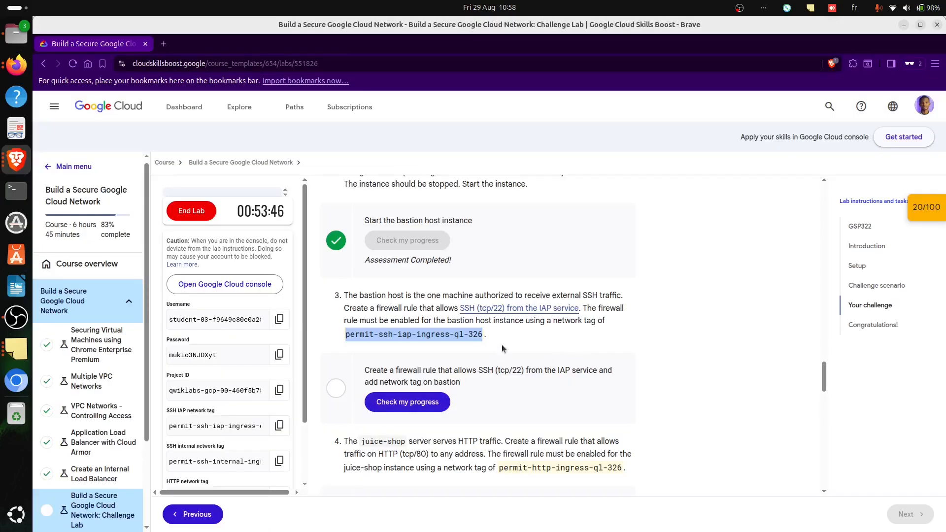
{"action": "right_click", "coordinate": [540, 308]}
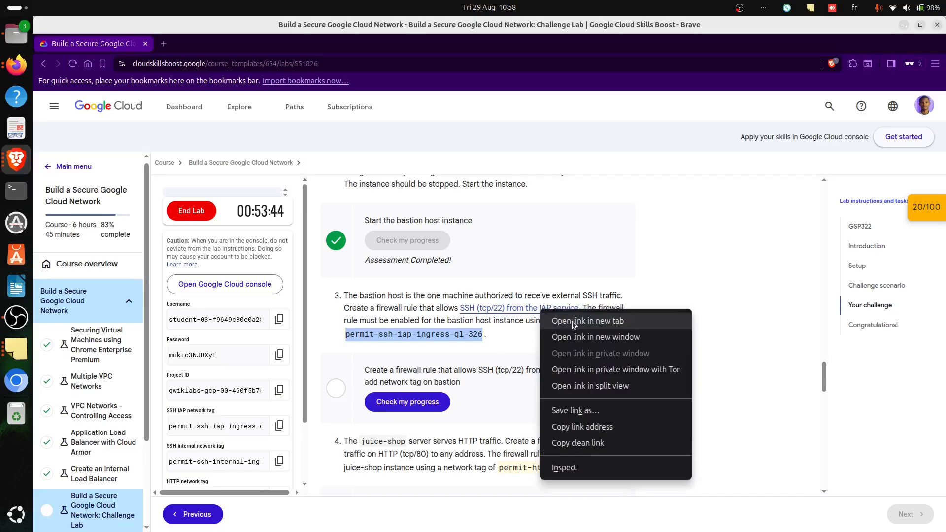
{"action": "left_click", "coordinate": [574, 321]}
{"action": "left_click", "coordinate": [221, 43]}
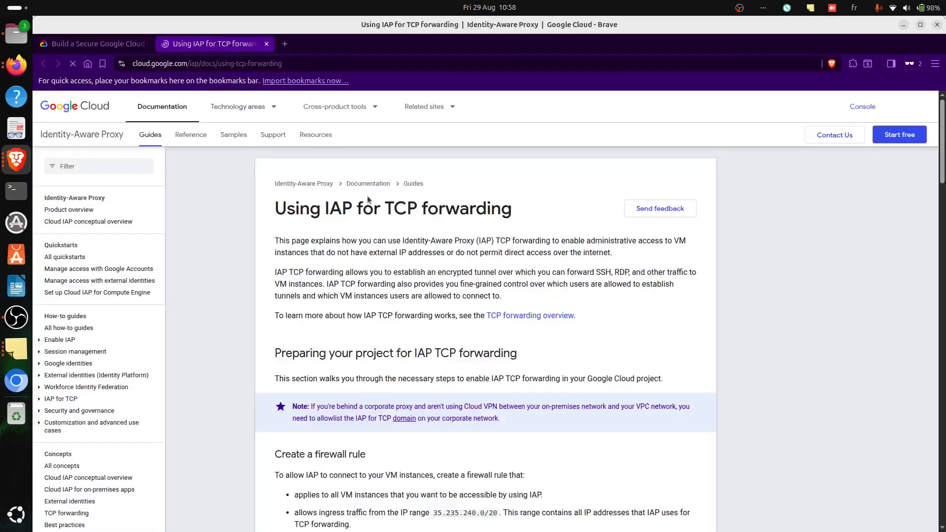
{"action": "scroll", "coordinate": [417, 327], "scroll_direction": "down", "scroll_amount": 8}
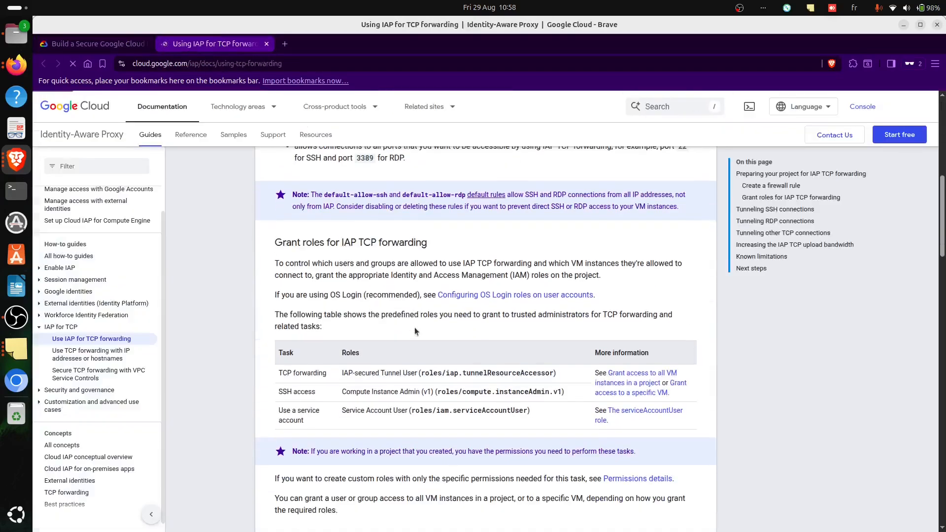
{"action": "scroll", "coordinate": [415, 327], "scroll_direction": "up", "scroll_amount": 8}
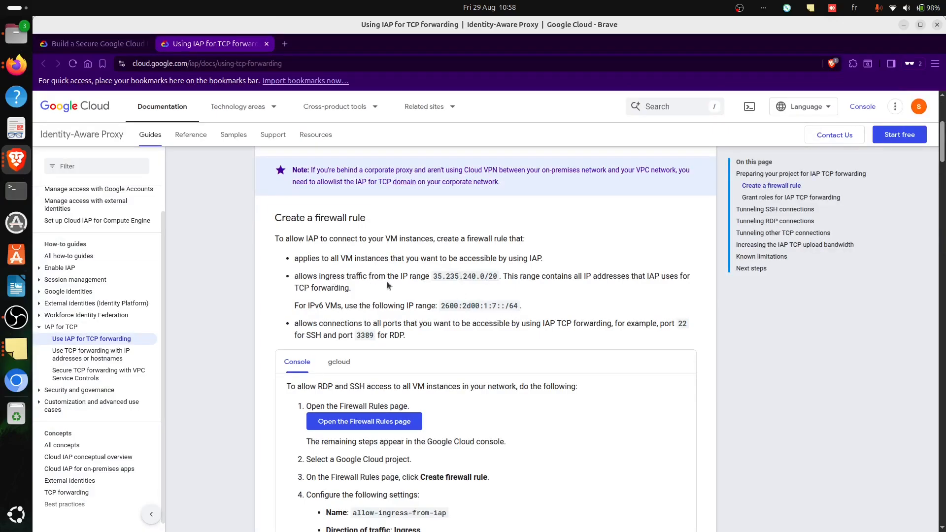
- Copy the IAP IP range 35.235.240.0/20 from the documentation into the firewall rule's source IPv4 ranges
{"action": "left_click_drag", "start_coordinate": [434, 277], "coordinate": [499, 275]}
{"action": "key", "text": "ctrl+c"}
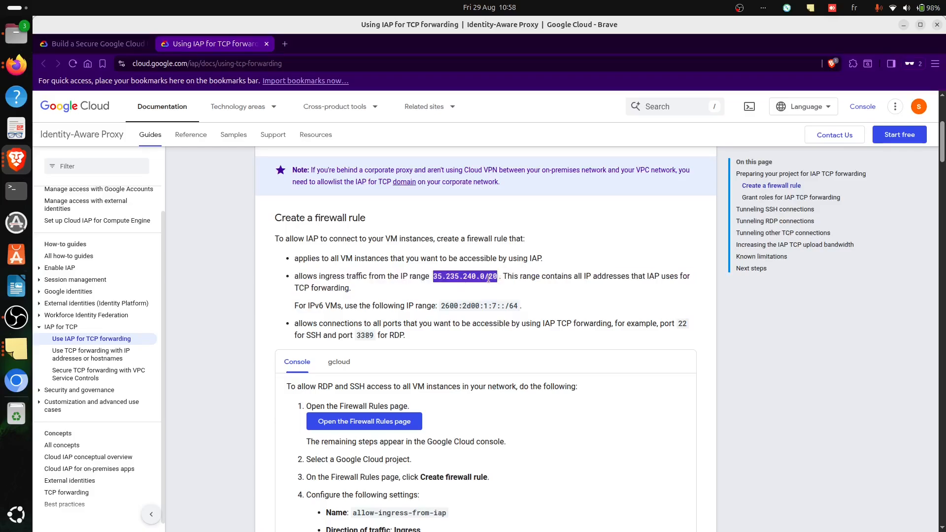
{"action": "key", "text": "ctrl+shift+Tab"}
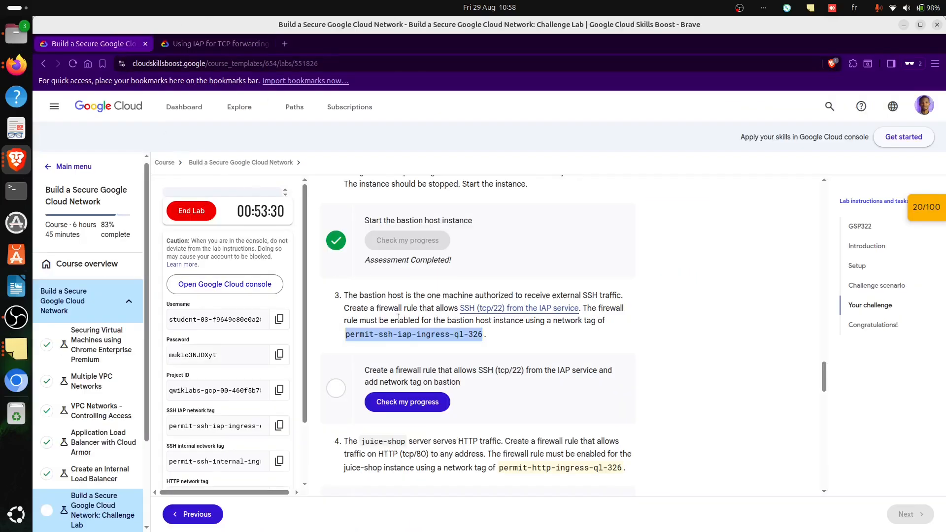
{"action": "key", "text": "alt+Tab"}
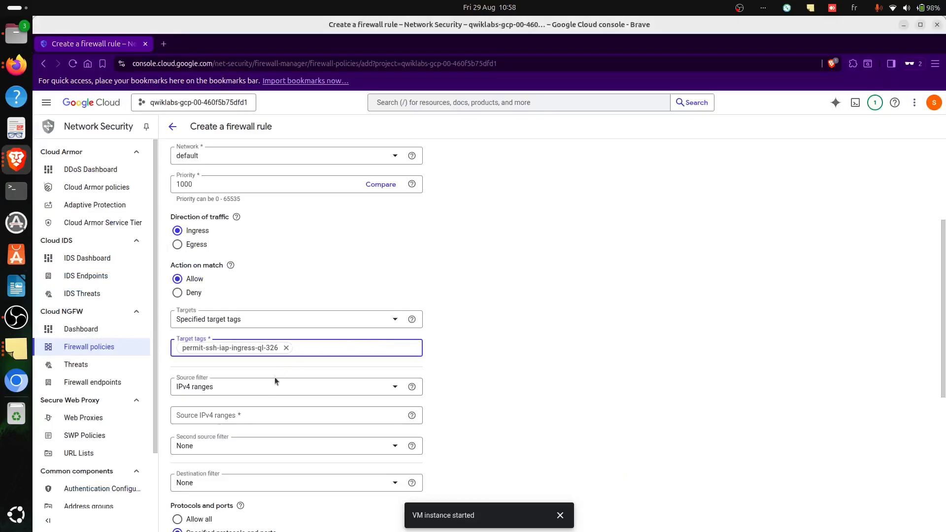
{"action": "left_click", "coordinate": [218, 416]}
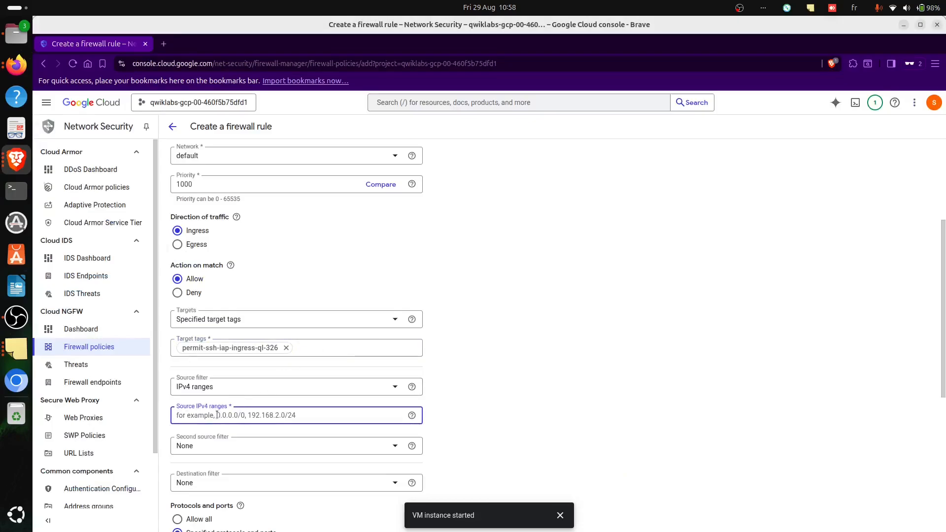
{"action": "key", "text": "ctrl+v"}
{"action": "left_click", "coordinate": [518, 421]}
- Restrict the firewall rule to TCP port 22 and compare it with the lab's SSH task
{"action": "scroll", "coordinate": [276, 354], "scroll_direction": "down", "scroll_amount": 3}
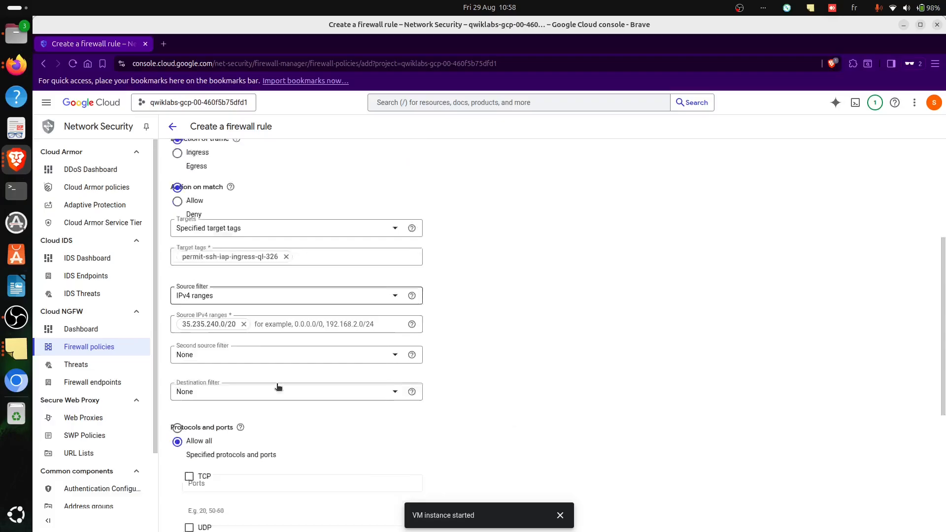
{"action": "left_click", "coordinate": [189, 437]}
{"action": "left_click", "coordinate": [203, 455]}
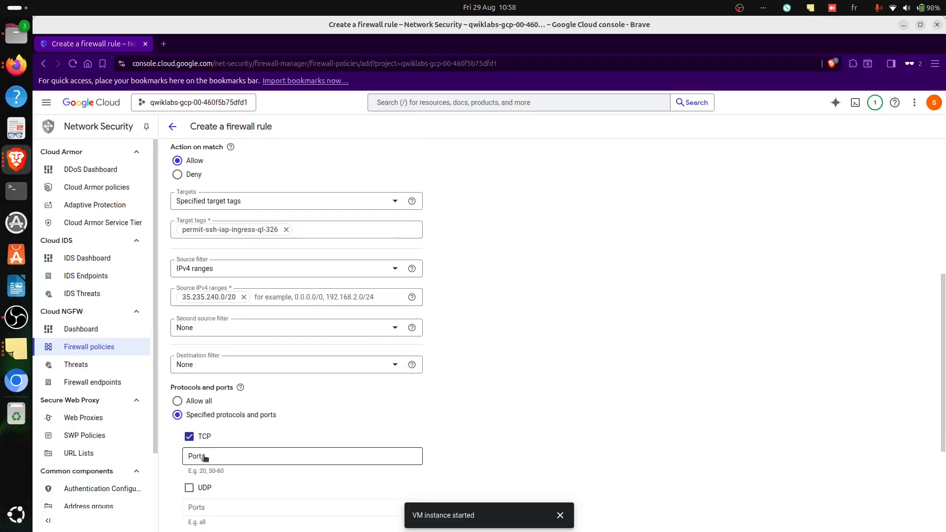
{"action": "type", "text": "22"}
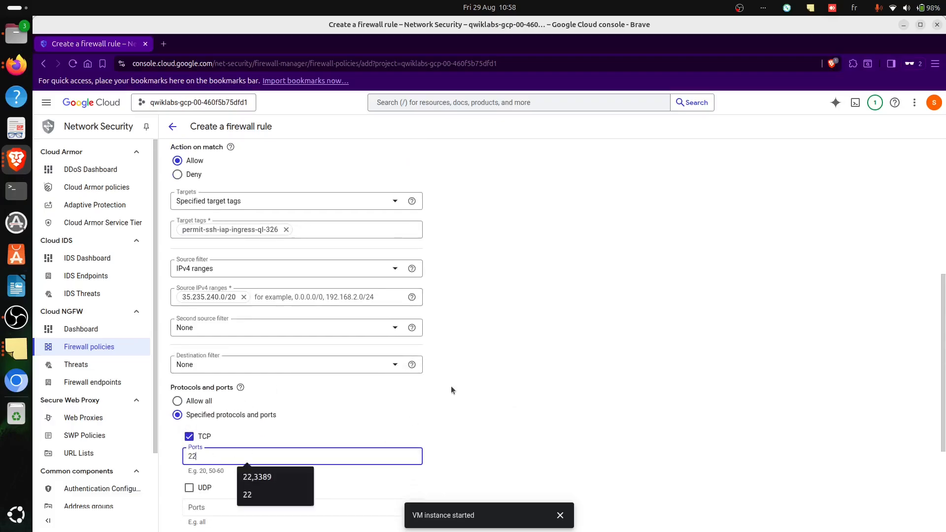
{"action": "key", "text": "alt+Tab"}
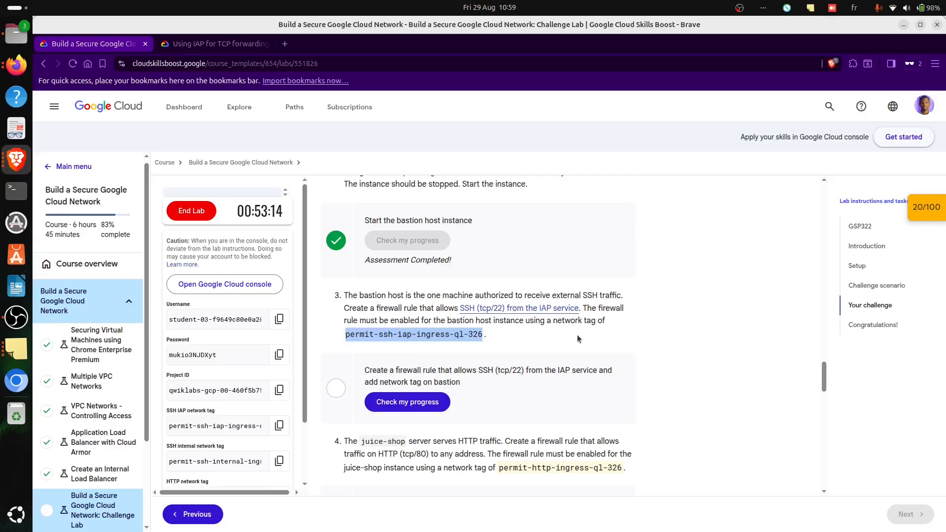
{"action": "key", "text": "alt+Tab"}
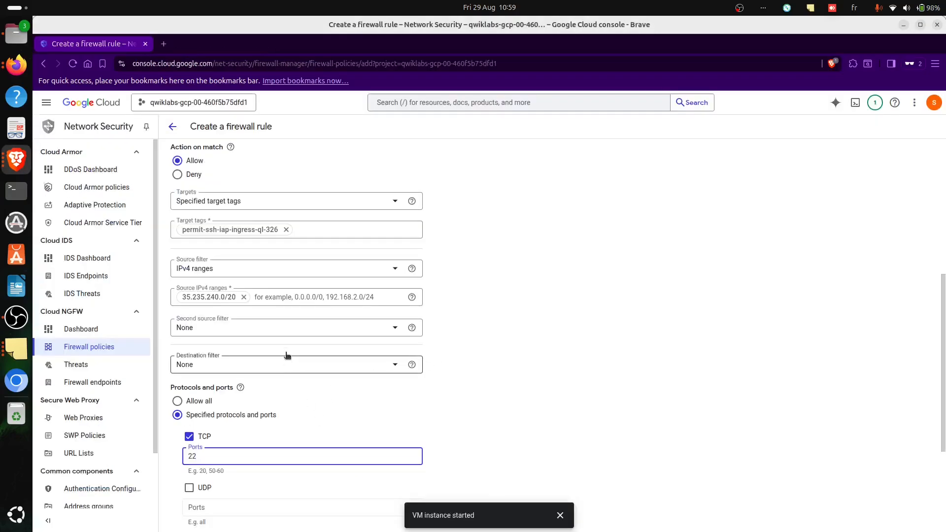
- Set the firewall rule's network to acme-vpc and create the rule
{"action": "scroll", "coordinate": [253, 284], "scroll_direction": "down", "scroll_amount": 3}
{"action": "scroll", "coordinate": [251, 291], "scroll_direction": "up", "scroll_amount": 8}
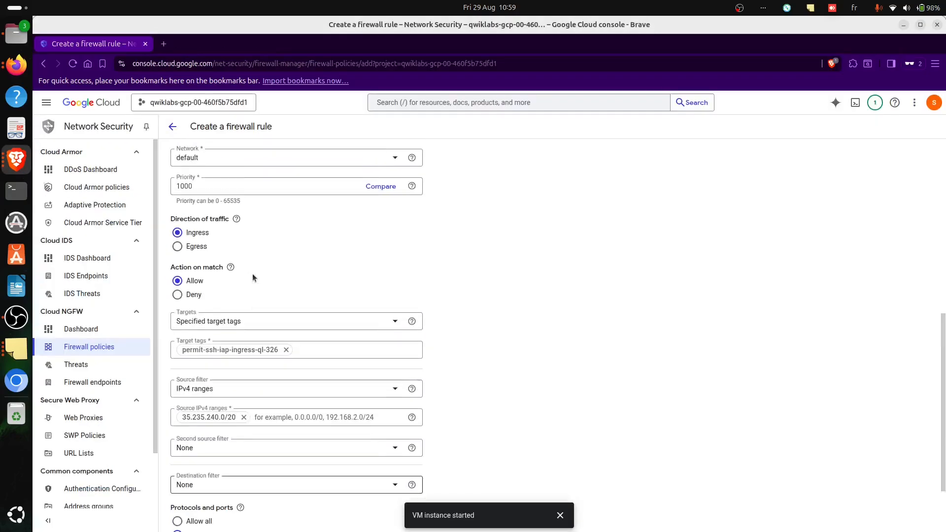
{"action": "left_click", "coordinate": [220, 274]}
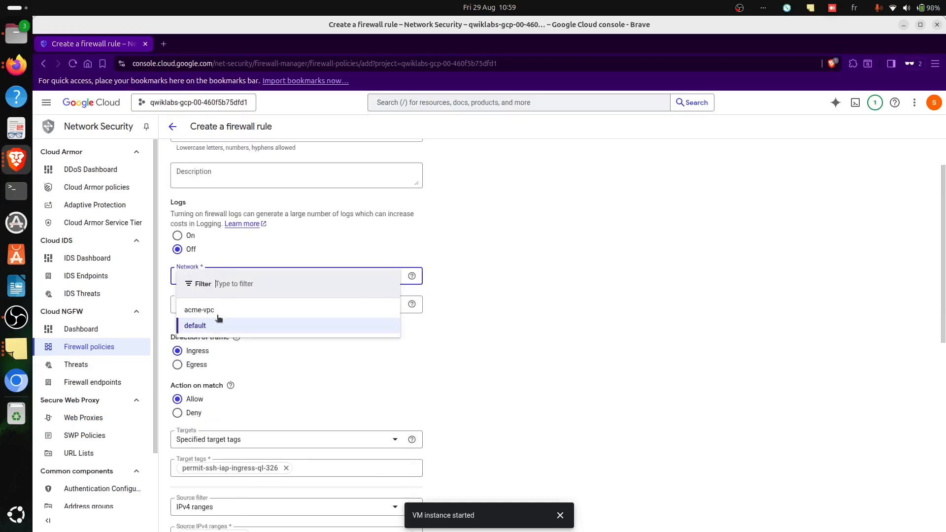
{"action": "left_click", "coordinate": [211, 310]}
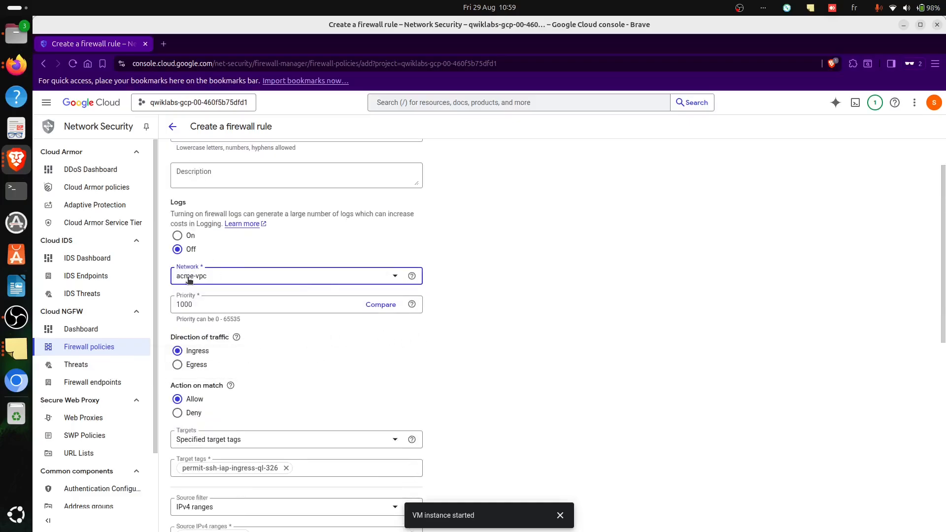
{"action": "scroll", "coordinate": [283, 362], "scroll_direction": "down", "scroll_amount": 2}
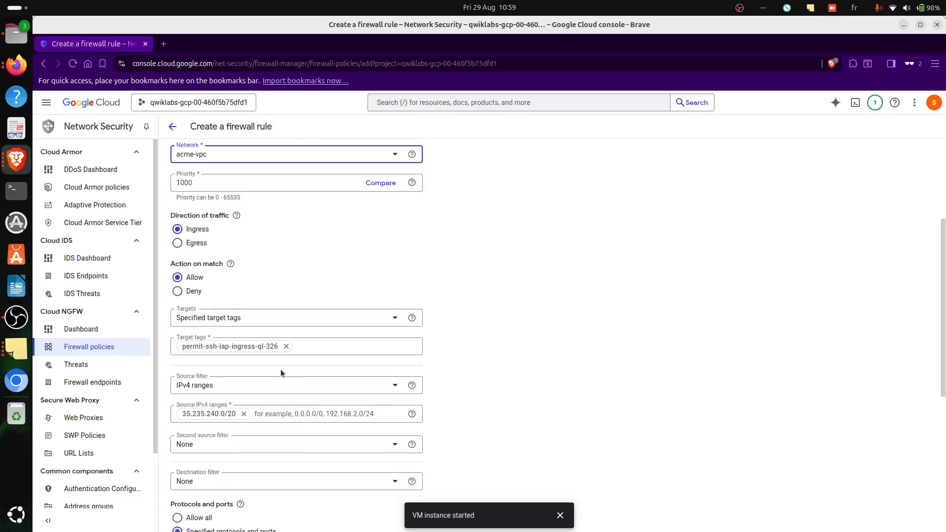
{"action": "scroll", "coordinate": [280, 369], "scroll_direction": "down", "scroll_amount": 6}
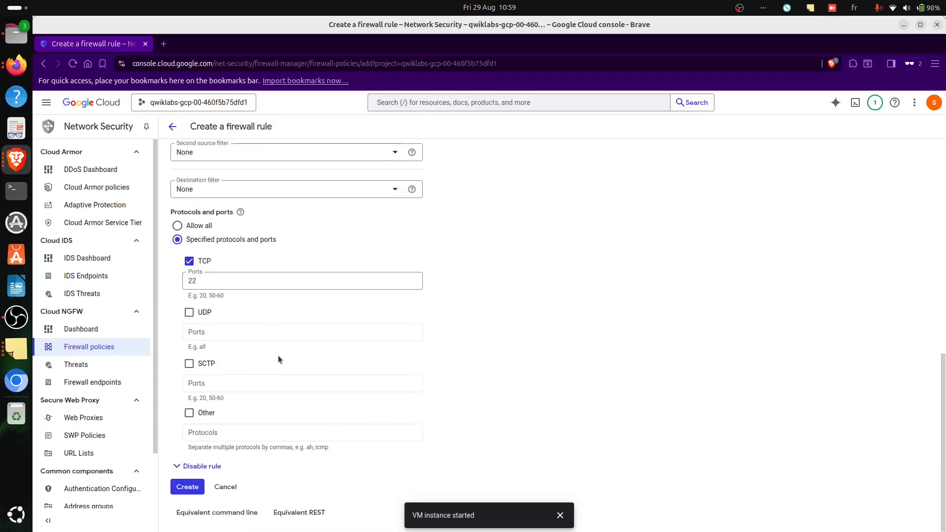
{"action": "left_click", "coordinate": [187, 488]}
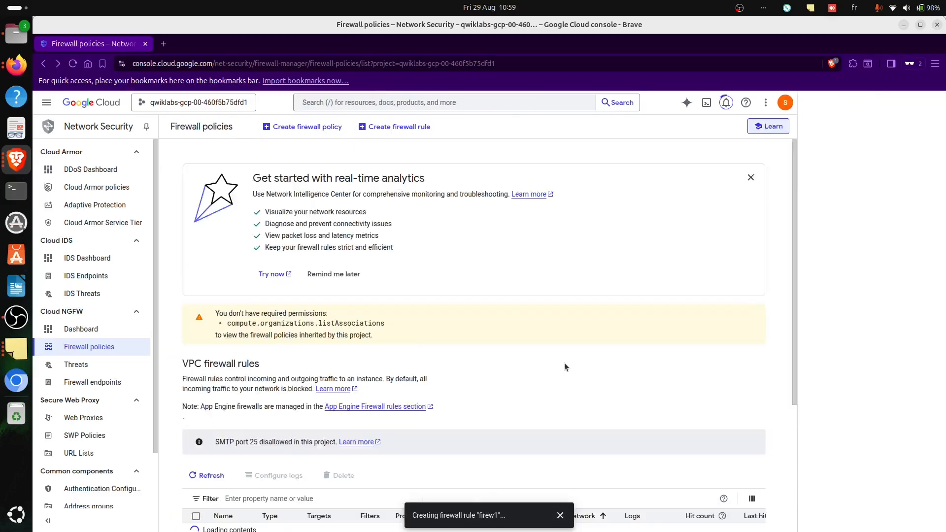
- Check the VPC firewall rules list and the console notifications for the creation status of firew1
{"action": "scroll", "coordinate": [475, 318], "scroll_direction": "down", "scroll_amount": 5}
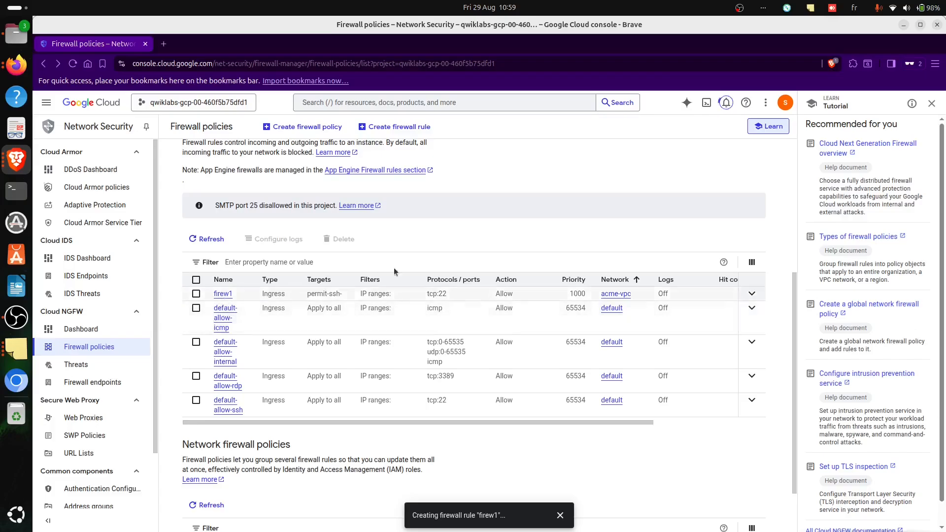
{"action": "scroll", "coordinate": [420, 316], "scroll_direction": "up", "scroll_amount": 5}
{"action": "key", "text": "alt+Tab"}
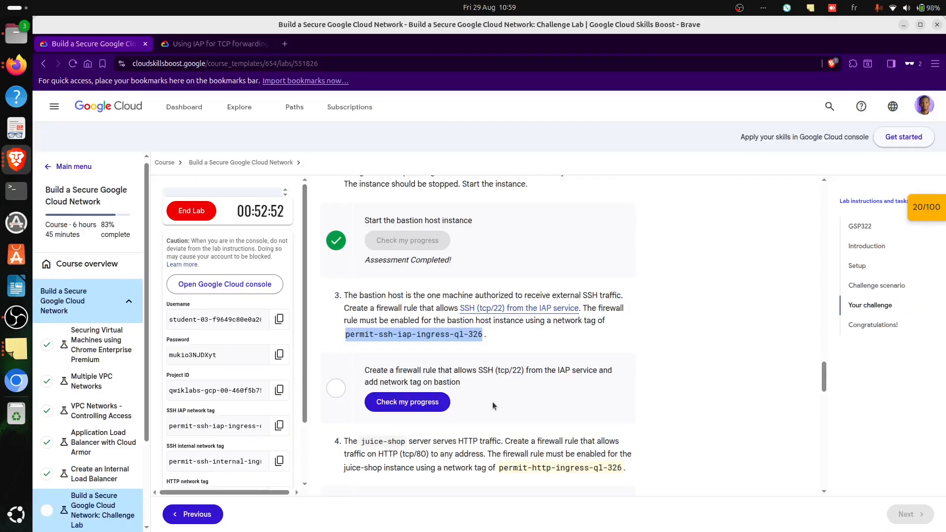
{"action": "key", "text": "alt+Tab"}
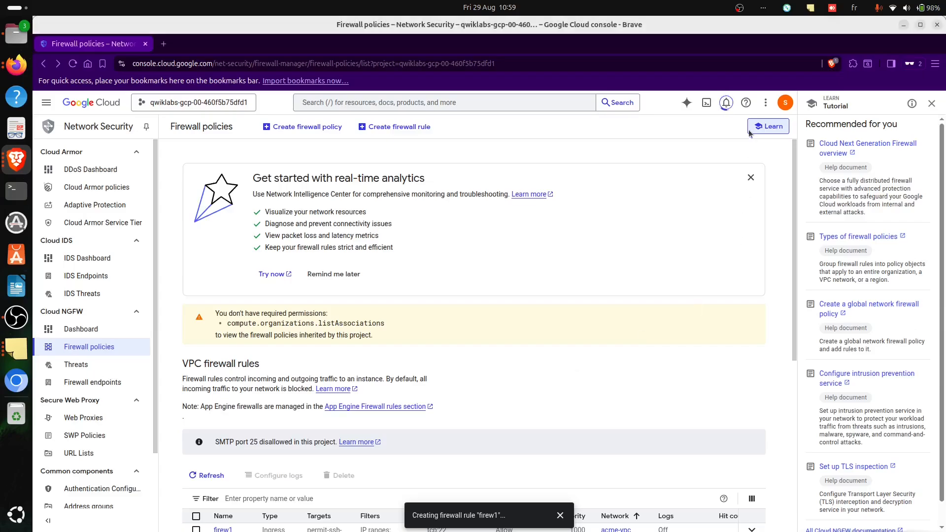
{"action": "left_click", "coordinate": [723, 104]}
{"action": "key", "text": "alt+Tab"}
{"action": "key", "text": "alt+Tab"}
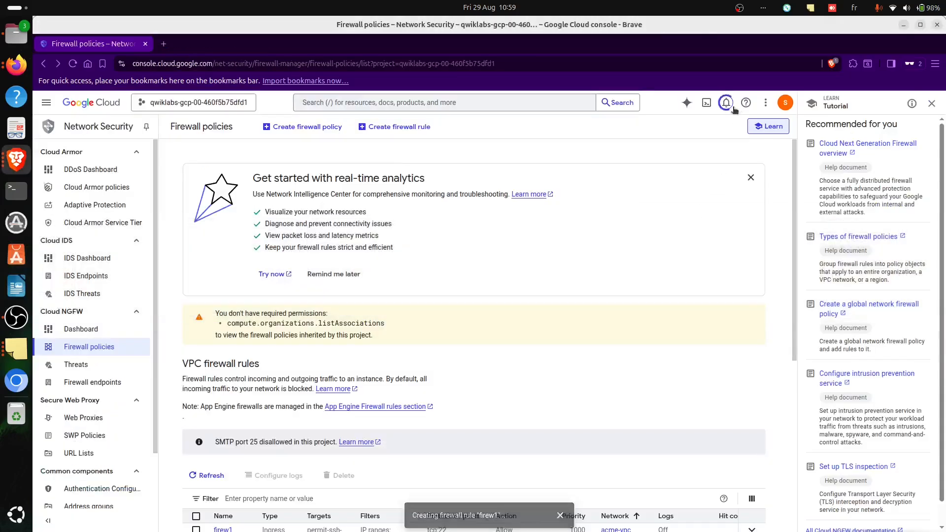
{"action": "left_click", "coordinate": [726, 103]}
- Check the lab progress for the IAP SSH firewall rule task and review its feedback alongside the console notifications
{"action": "key", "text": "alt+Tab"}
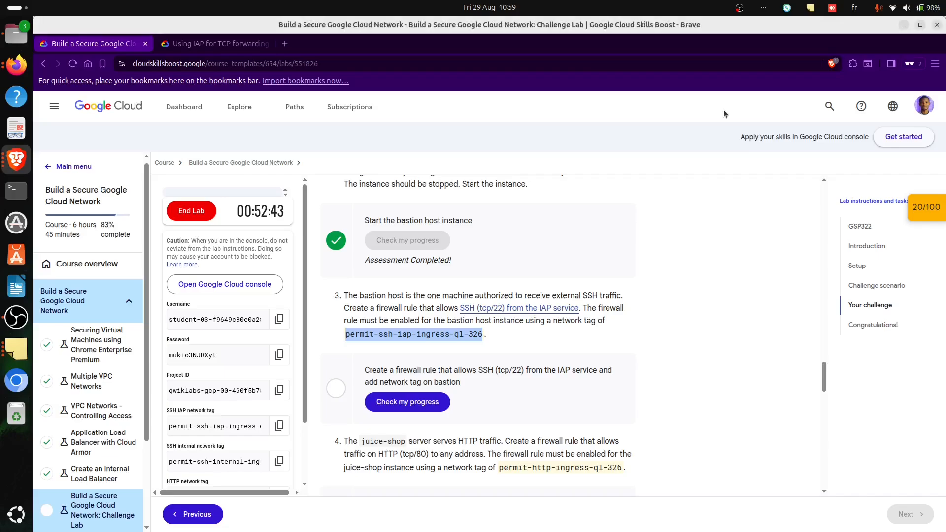
{"action": "left_click", "coordinate": [412, 407]}
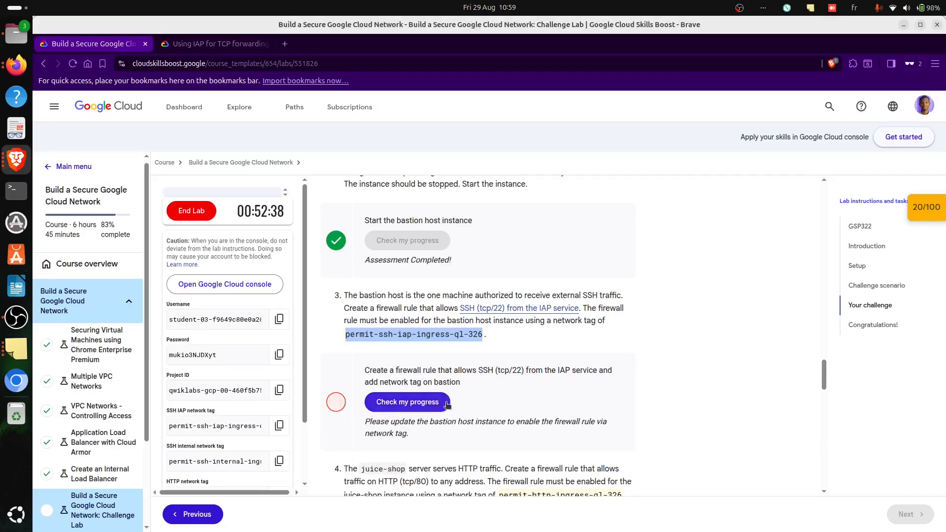
{"action": "key", "text": "alt+Tab"}
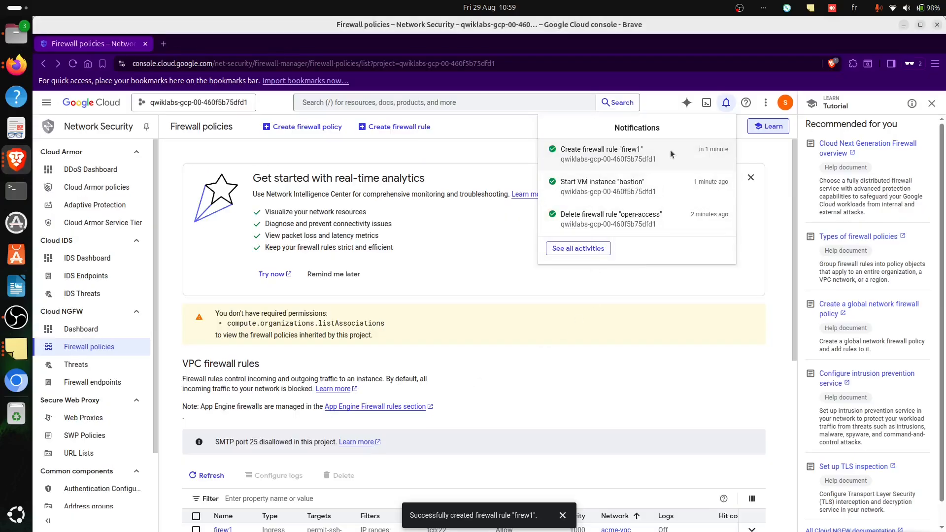
{"action": "left_click", "coordinate": [447, 148]}
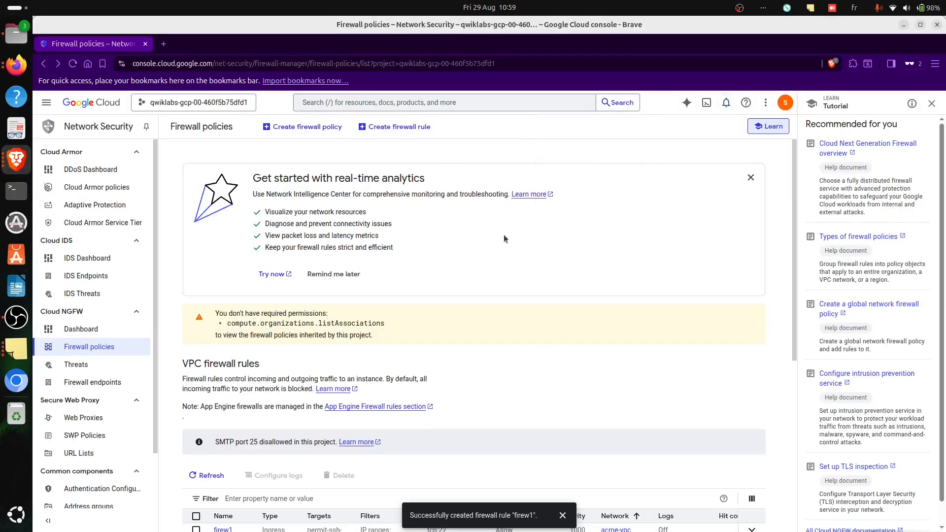
{"action": "key", "text": "alt+Tab"}
{"action": "left_click", "coordinate": [403, 402]}
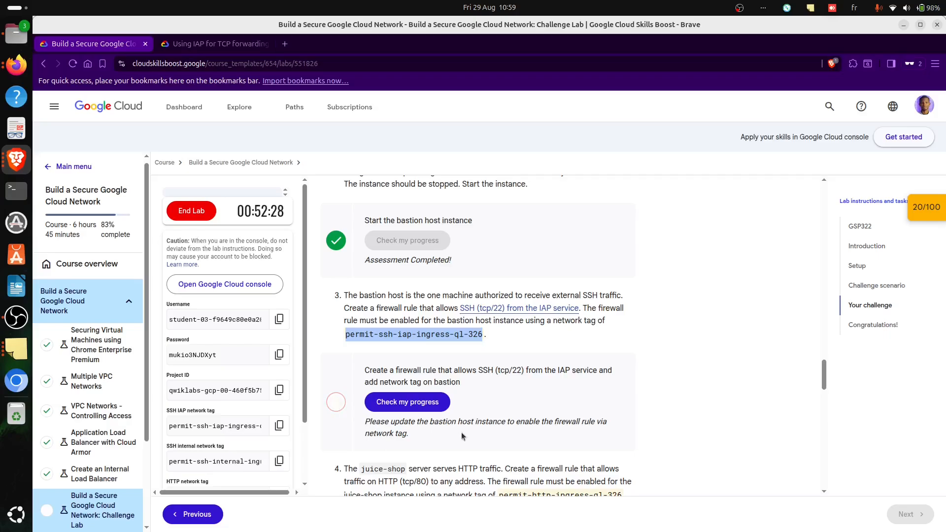
{"action": "key", "text": "alt+Tab"}
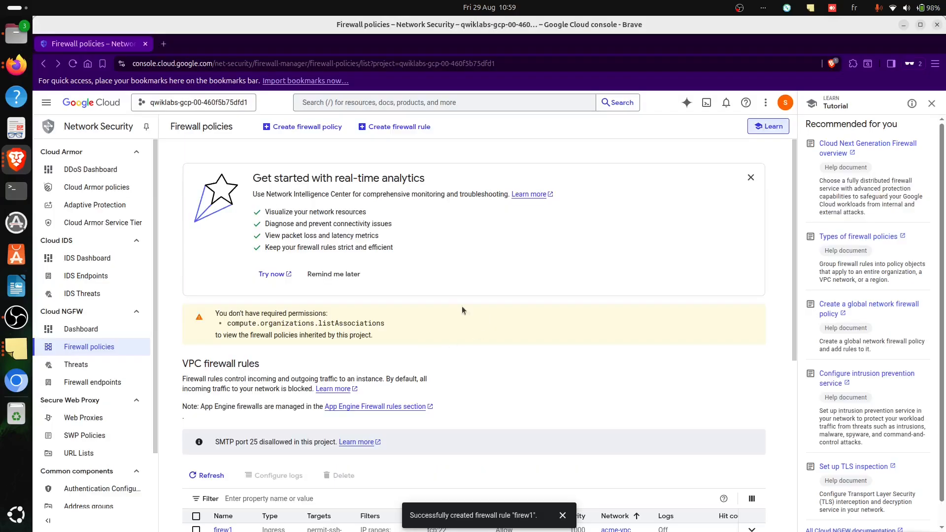
{"action": "key", "text": "alt+Tab"}
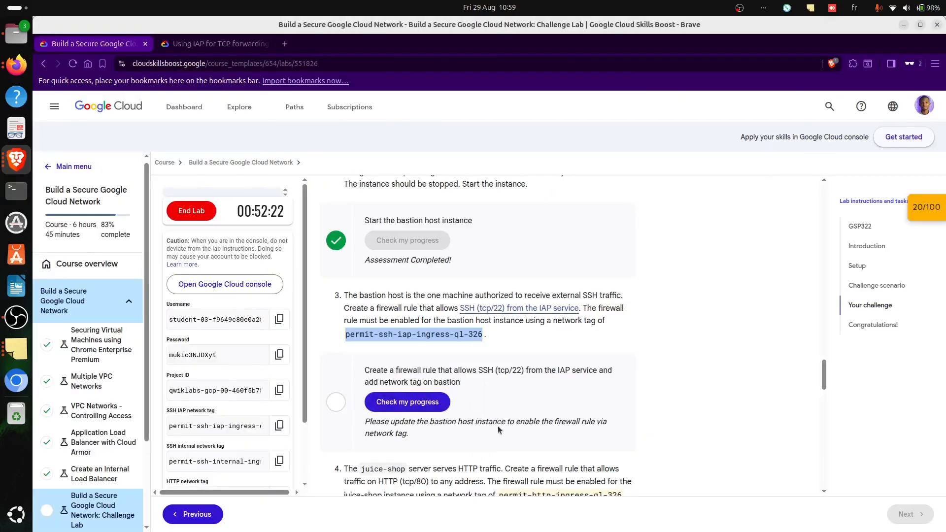
{"action": "key", "text": "alt+Tab"}
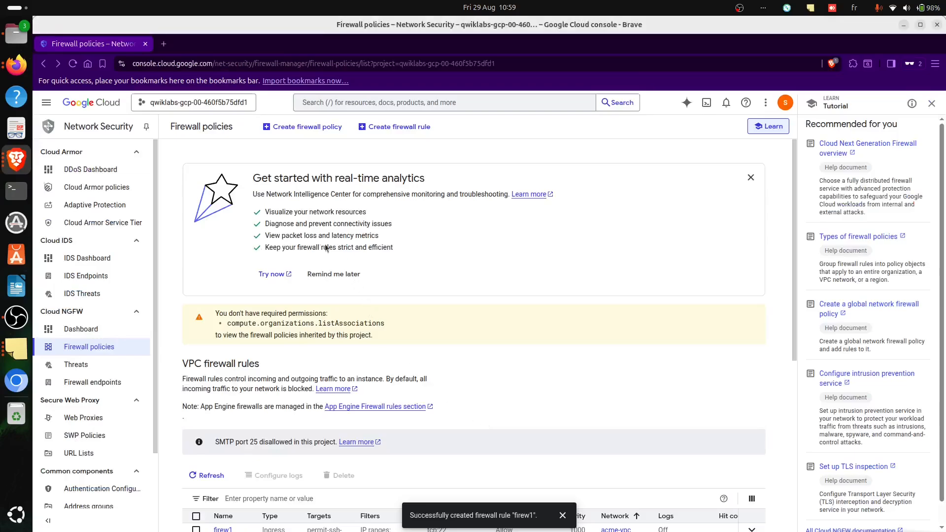
- Open the bastion VM instance in Compute Engine for editing
{"action": "left_click", "coordinate": [43, 102]}
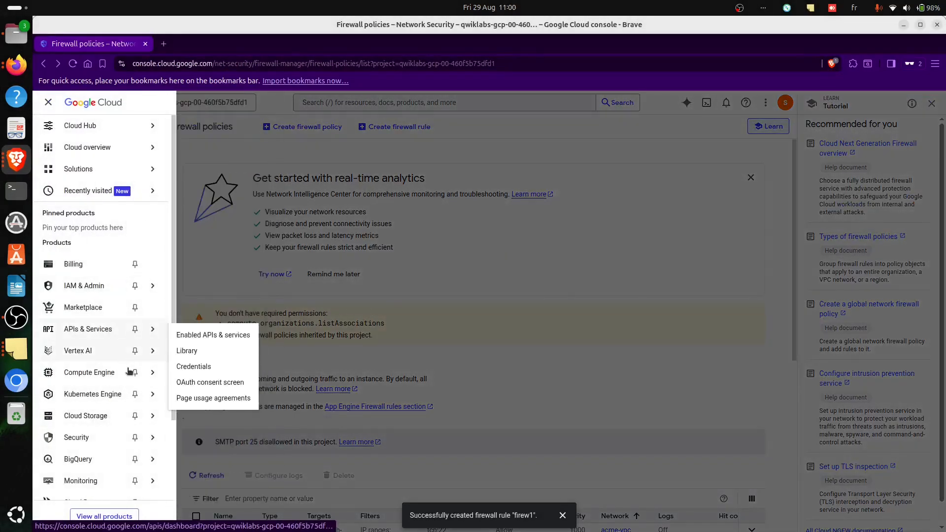
{"action": "mouse_move", "coordinate": [129, 372]}
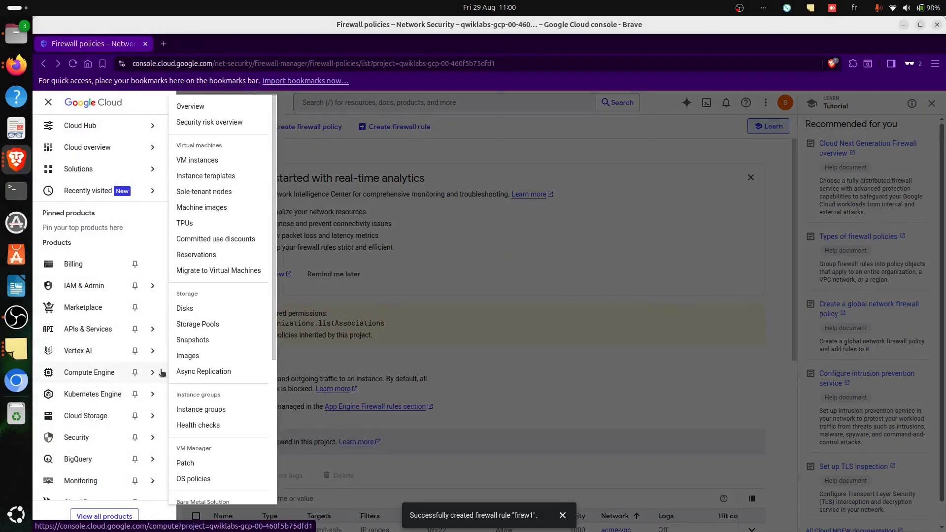
{"action": "left_click", "coordinate": [202, 160]}
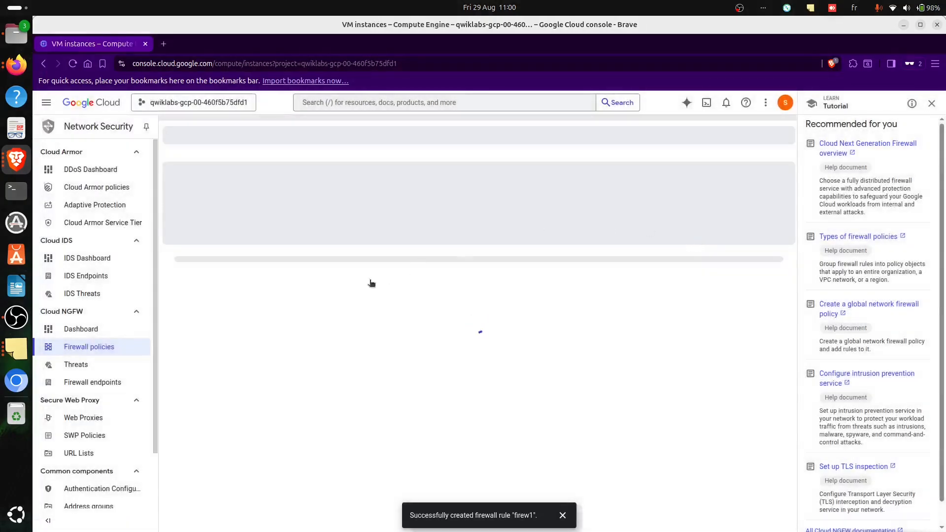
{"action": "left_click", "coordinate": [236, 223]}
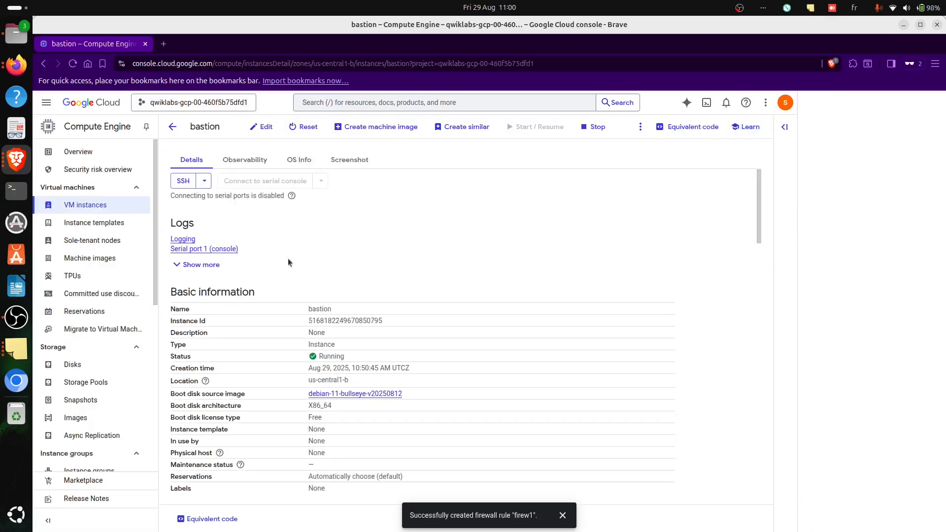
{"action": "left_click", "coordinate": [263, 126]}
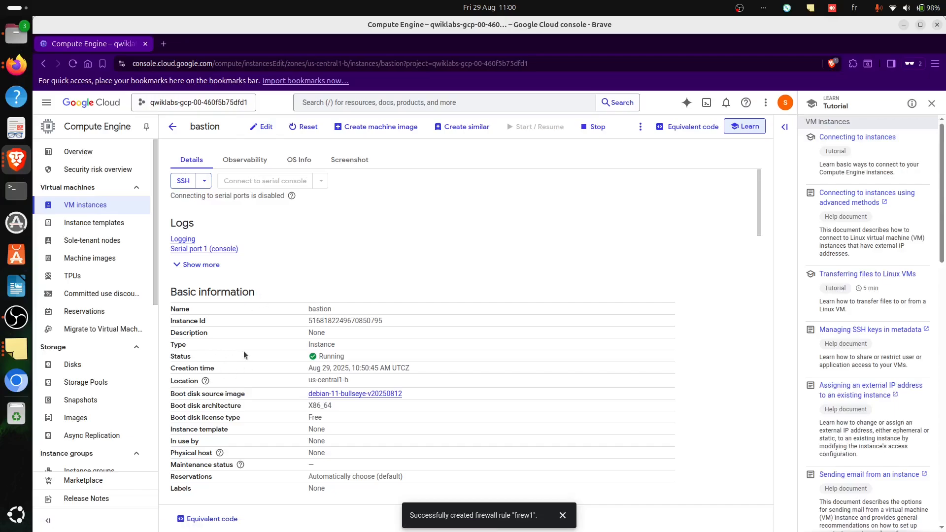
- Add the lab's network tag permit-ssh-iap-ingress-ql-326 to the bastion instance and save the instance
{"action": "key", "text": "alt+Tab"}
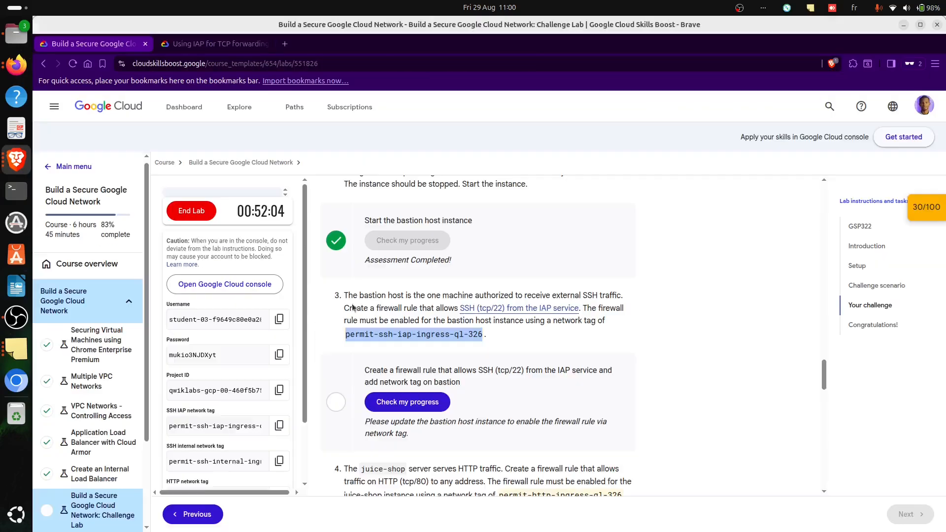
{"action": "right_click", "coordinate": [436, 336]}
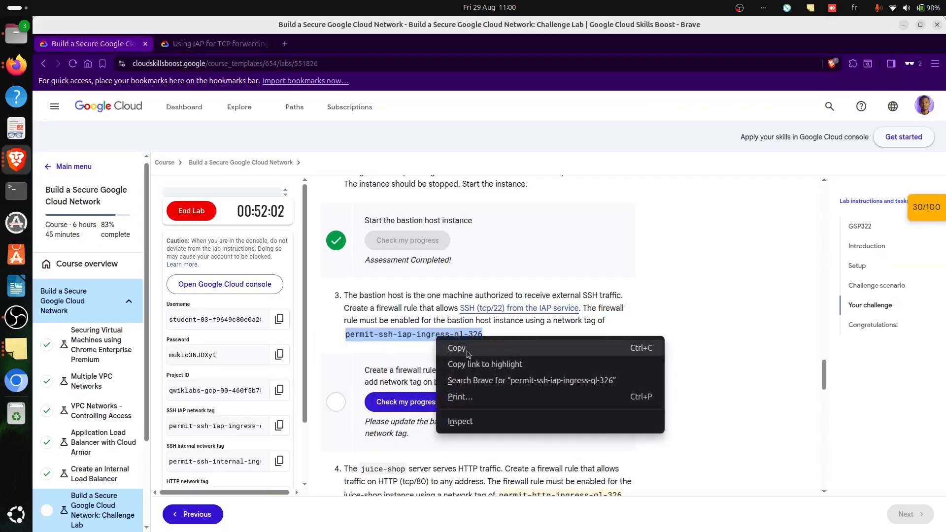
{"action": "left_click", "coordinate": [446, 349]}
{"action": "key", "text": "alt+Tab"}
{"action": "scroll", "coordinate": [244, 385], "scroll_direction": "down", "scroll_amount": 9}
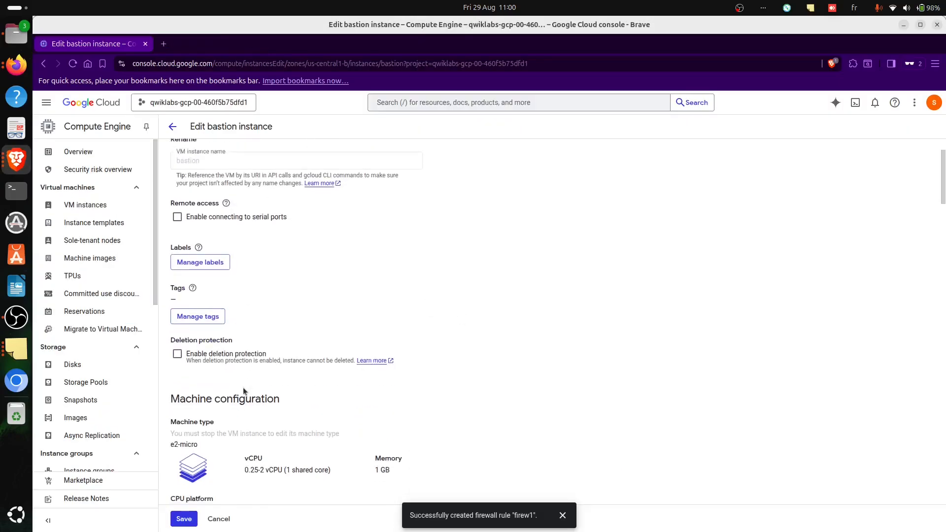
{"action": "scroll", "coordinate": [304, 363], "scroll_direction": "down", "scroll_amount": 5}
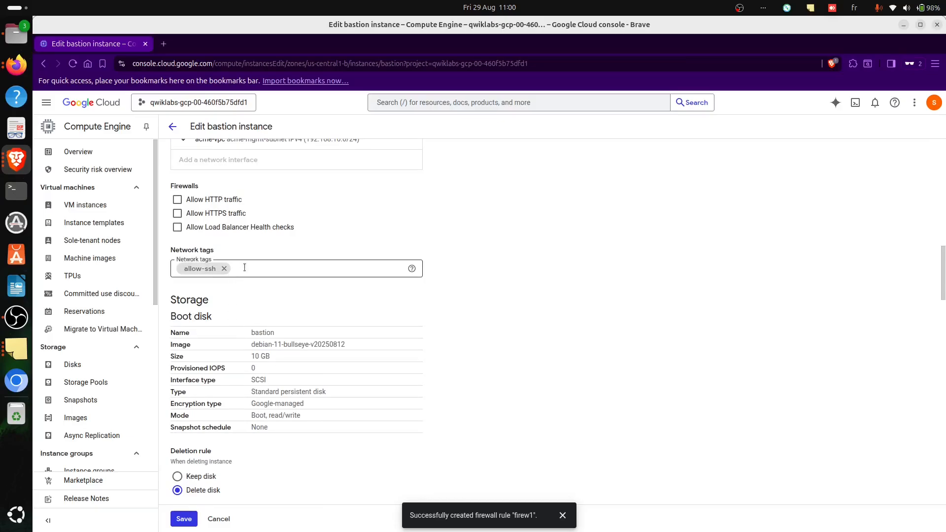
{"action": "left_click", "coordinate": [270, 269]}
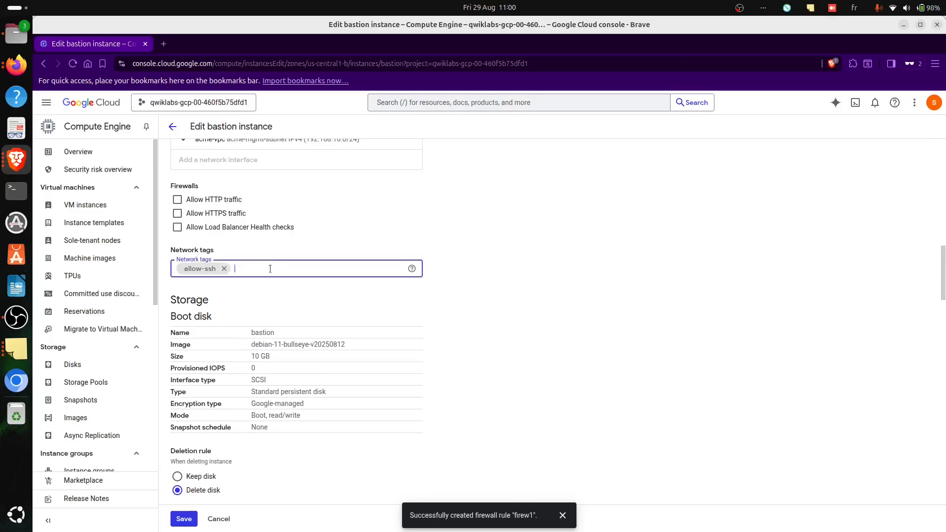
{"action": "key", "text": "ctrl+v"}
{"action": "key", "text": "Return"}
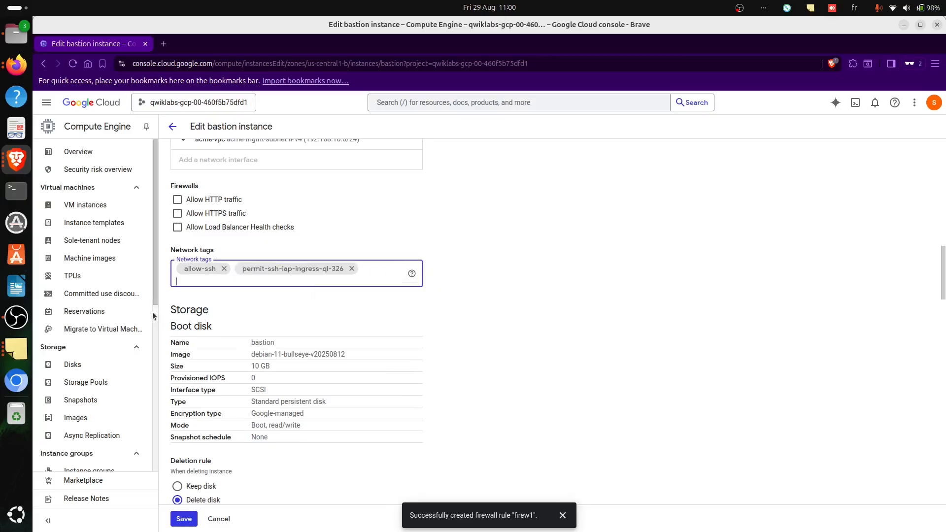
{"action": "left_click", "coordinate": [184, 519]}
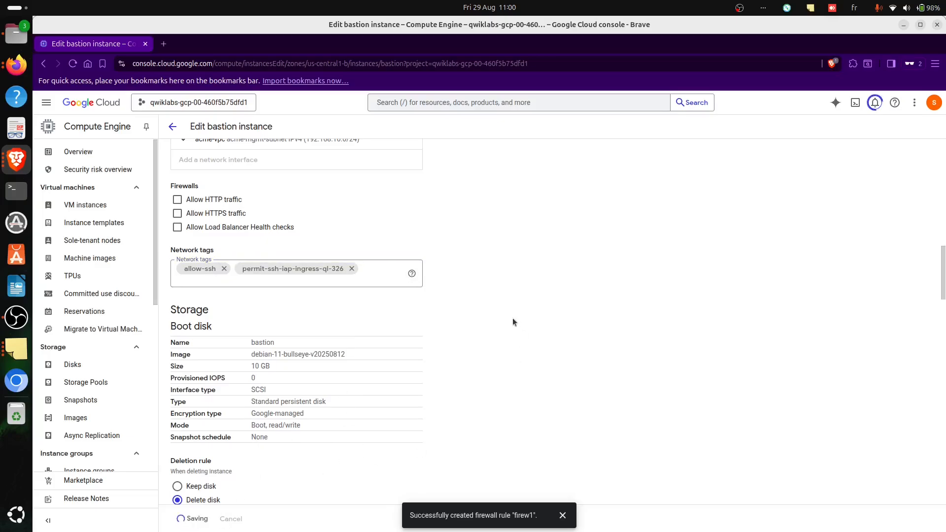
- Check the console notifications for the status of the bastion instance edit
{"action": "key", "text": "alt+Tab"}
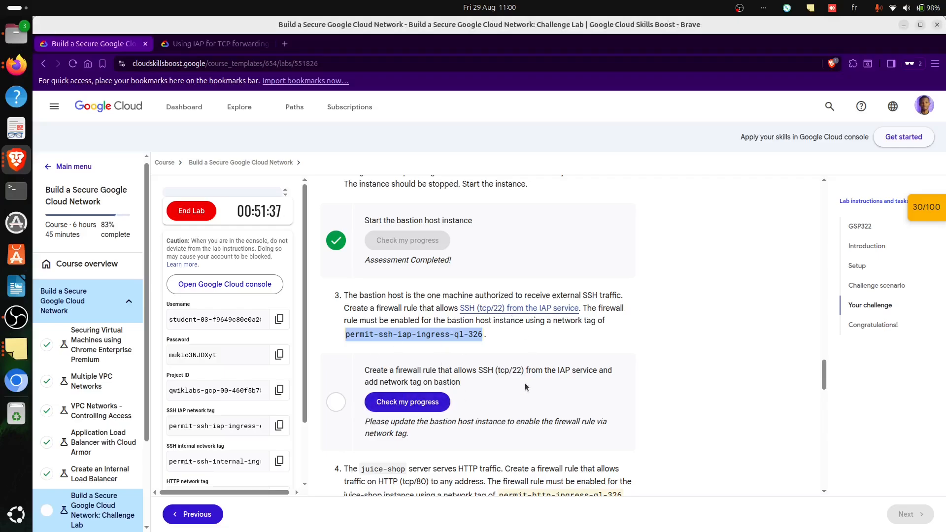
{"action": "key", "text": "alt+Tab"}
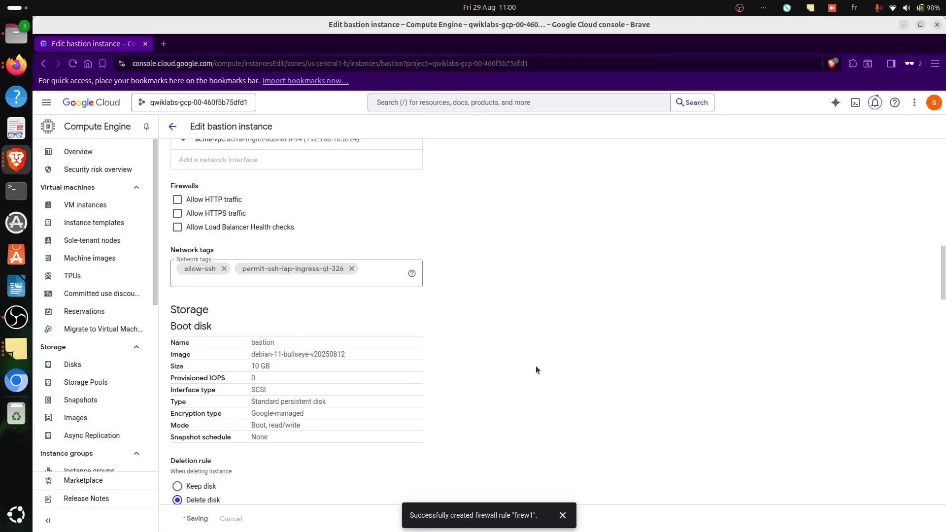
{"action": "key", "text": "alt+Tab"}
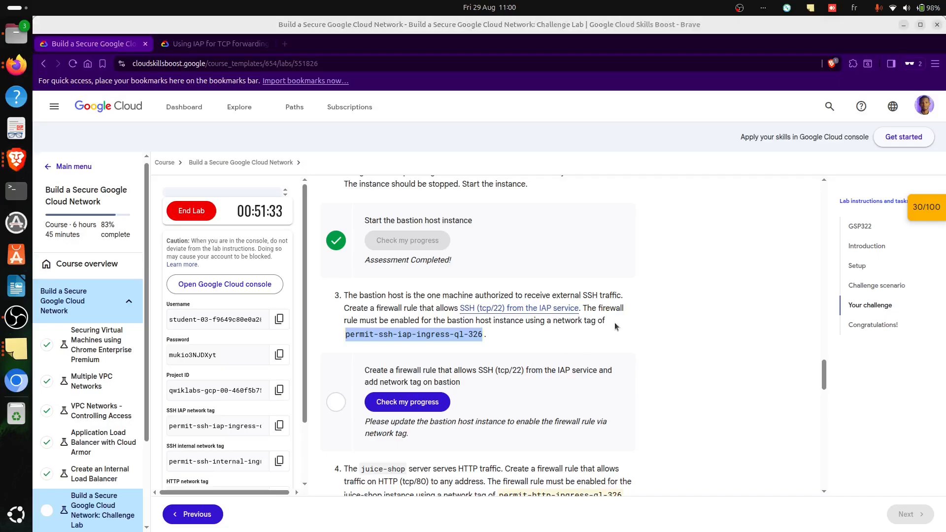
{"action": "key", "text": "alt+Tab"}
{"action": "left_click", "coordinate": [875, 103]}
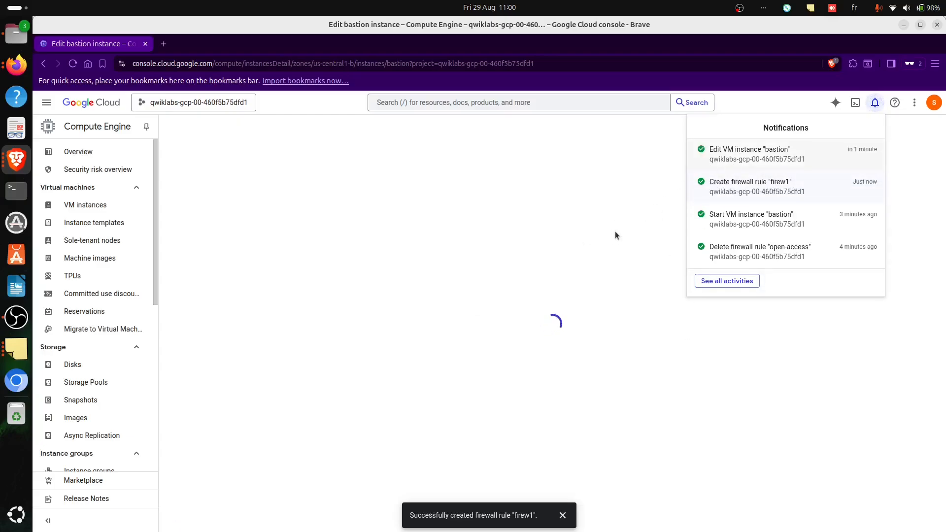
- Check the lab progress for the IAP SSH firewall rule task and read the juice-shop HTTP task
{"action": "key", "text": "alt+Tab"}
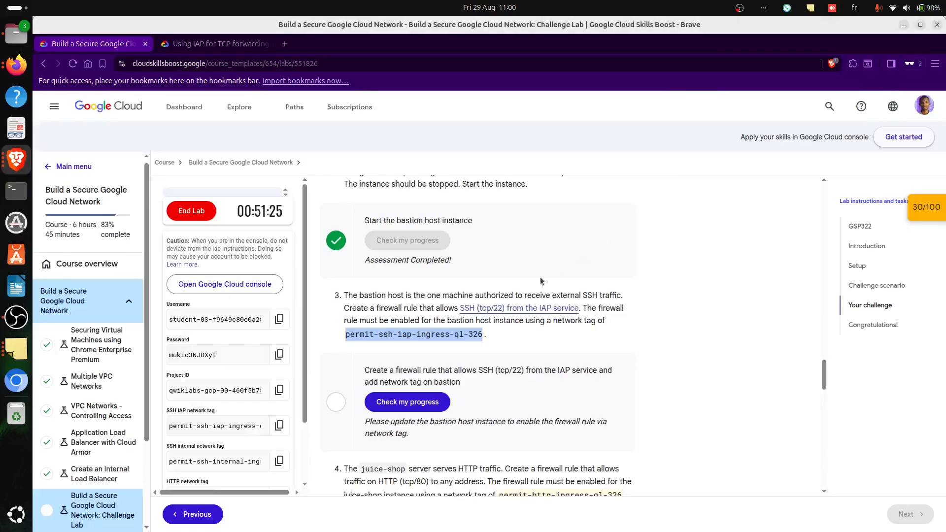
{"action": "left_click", "coordinate": [401, 403]}
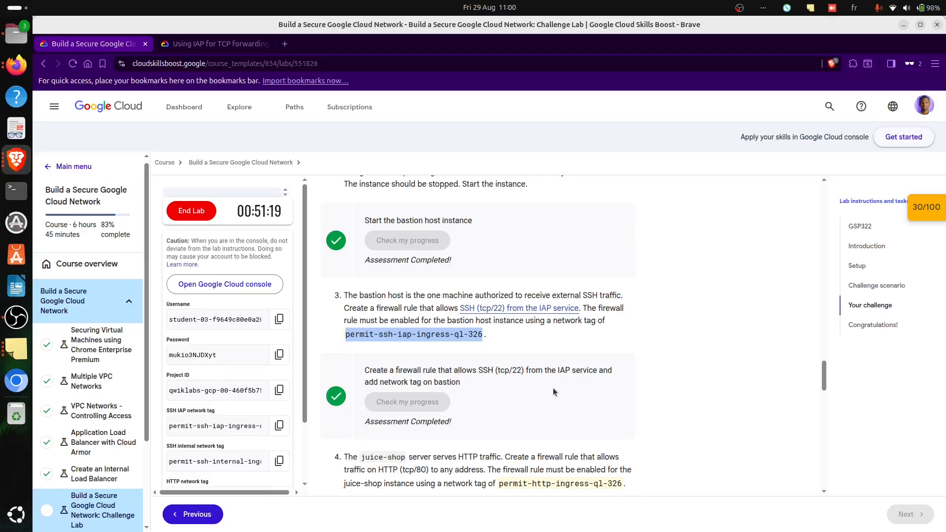
{"action": "scroll", "coordinate": [558, 389], "scroll_direction": "down", "scroll_amount": 2}
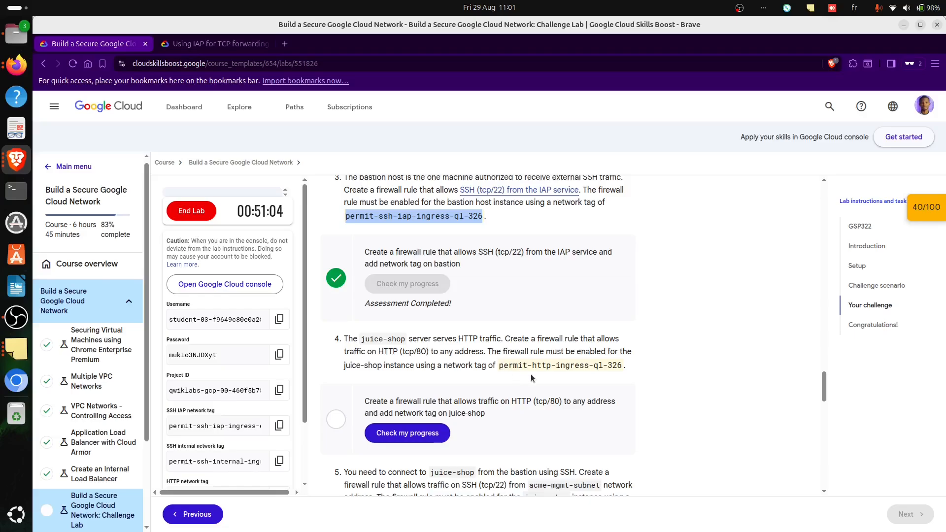
- Start a new VPC firewall rule from the console's firewall policies page
{"action": "key", "text": "alt+Tab"}
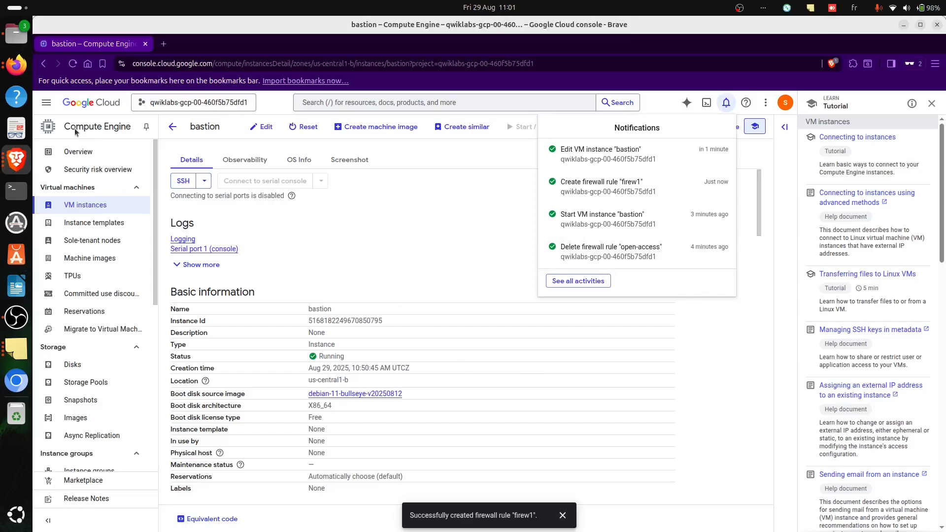
{"action": "left_click", "coordinate": [47, 104]}
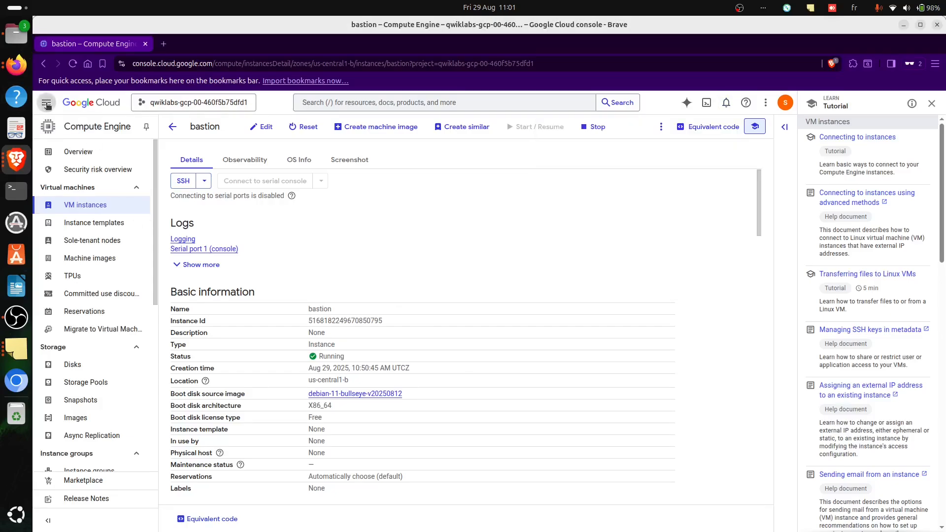
{"action": "left_click", "coordinate": [46, 105]}
{"action": "scroll", "coordinate": [101, 426], "scroll_direction": "down", "scroll_amount": 3}
{"action": "mouse_move", "coordinate": [112, 425]}
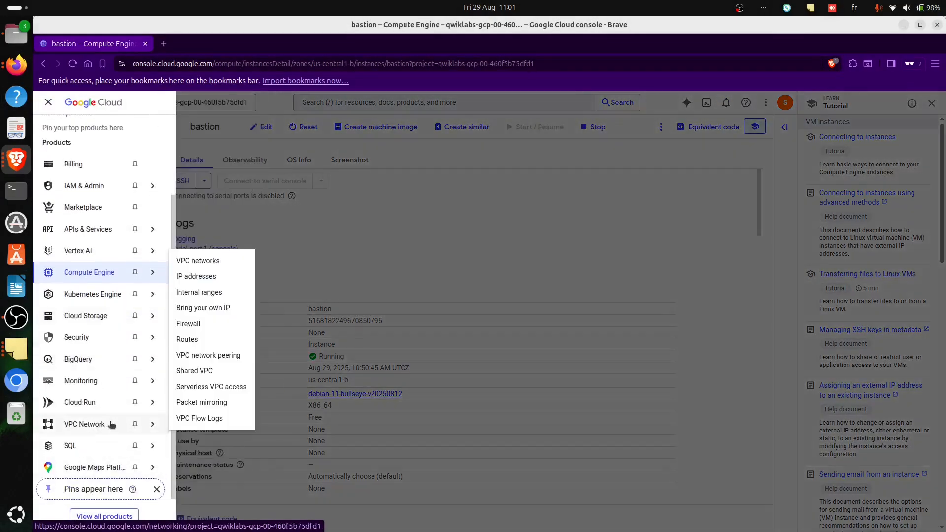
{"action": "left_click", "coordinate": [194, 323]}
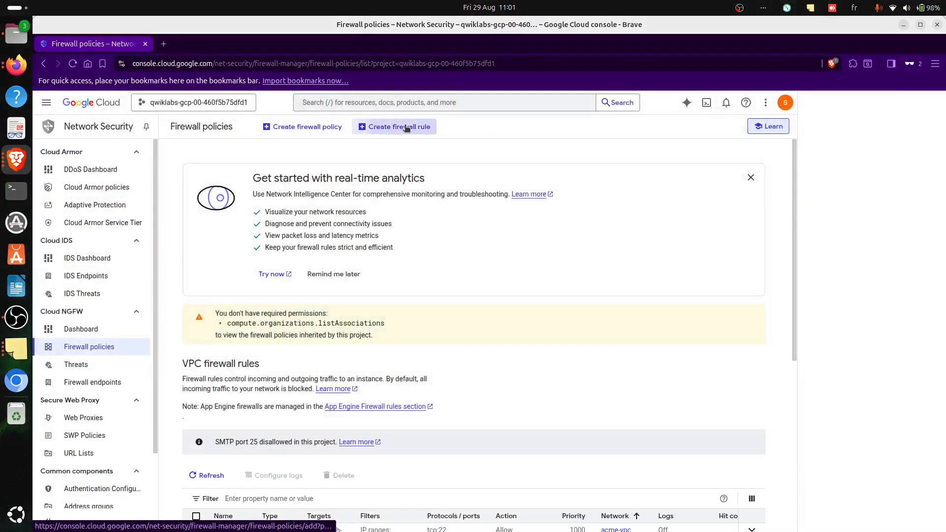
{"action": "left_click", "coordinate": [402, 126]}
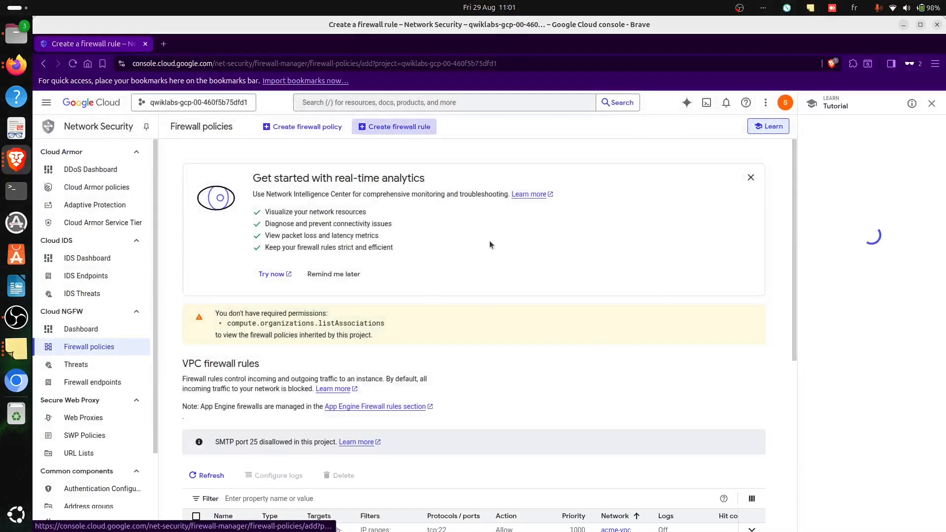
- Name the new firewall rule firew2 and set its network to acme-vpc
{"action": "key", "text": "alt+Tab"}
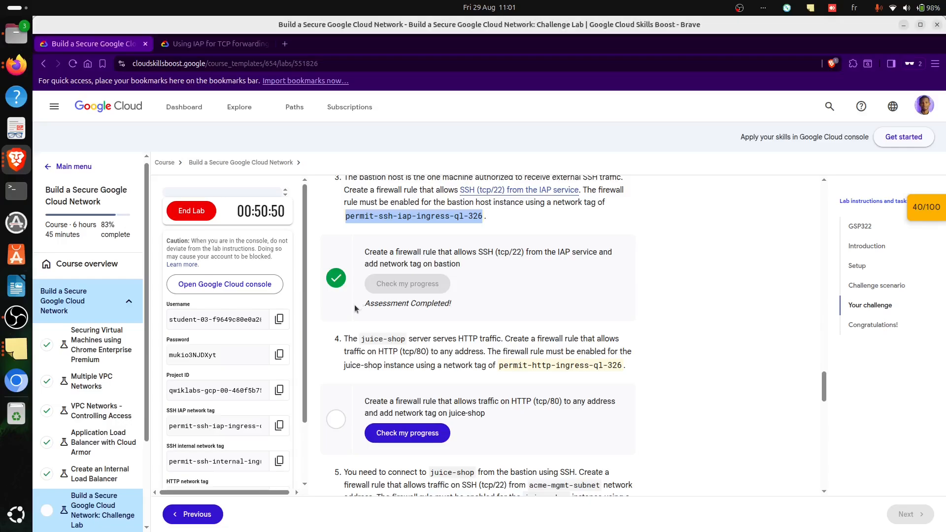
{"action": "key", "text": "alt+Tab"}
{"action": "left_click", "coordinate": [265, 192]}
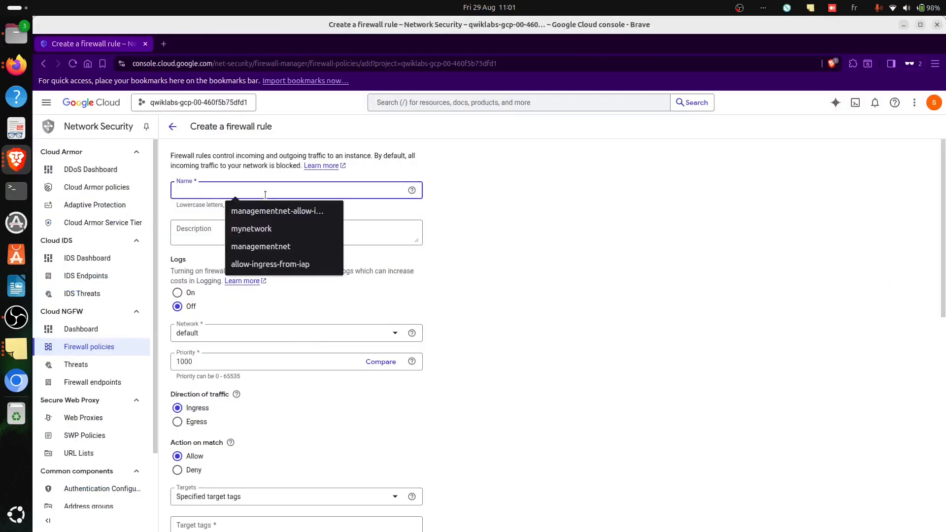
{"action": "type", "text": "firew2"}
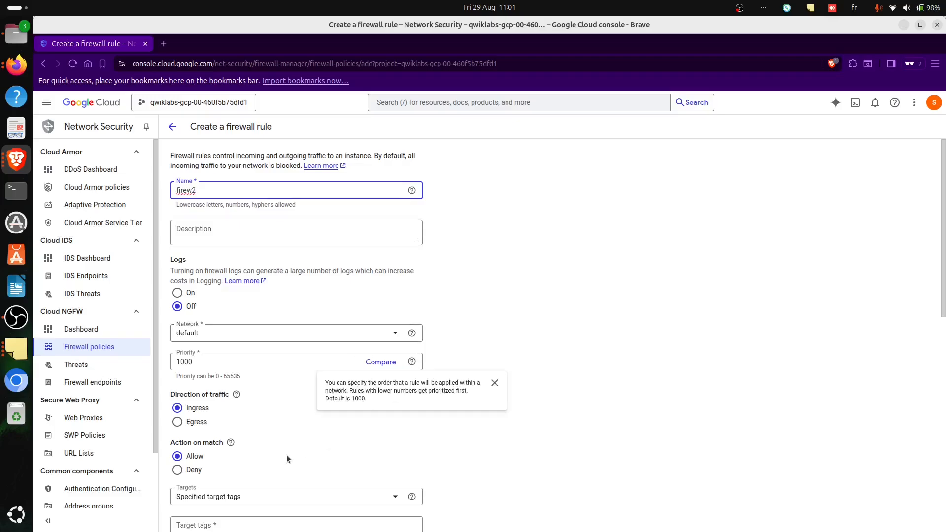
{"action": "left_click", "coordinate": [226, 335]}
{"action": "left_click", "coordinate": [214, 367]}
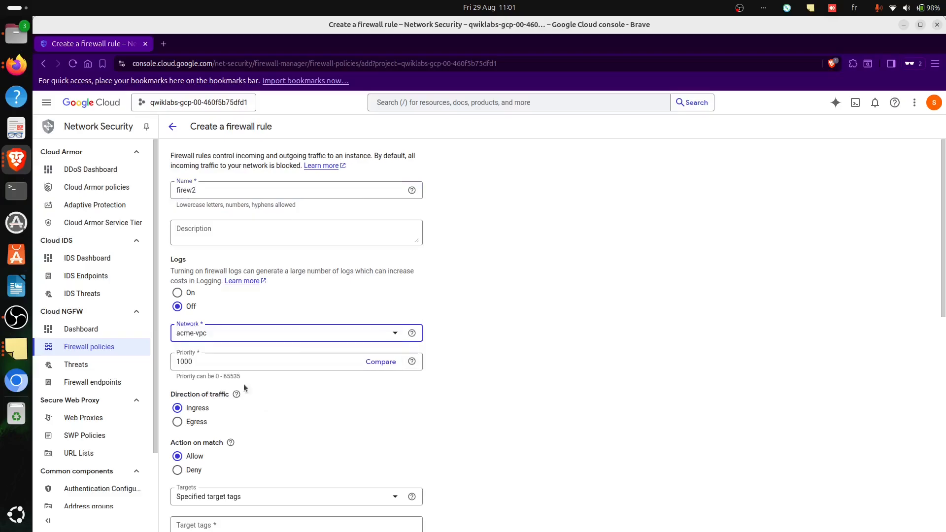
- Set the firewall rule's target tag to permit-http-ingress-ql-326, copied from the lab's juice-shop HTTP task
{"action": "scroll", "coordinate": [291, 436], "scroll_direction": "down", "scroll_amount": 5}
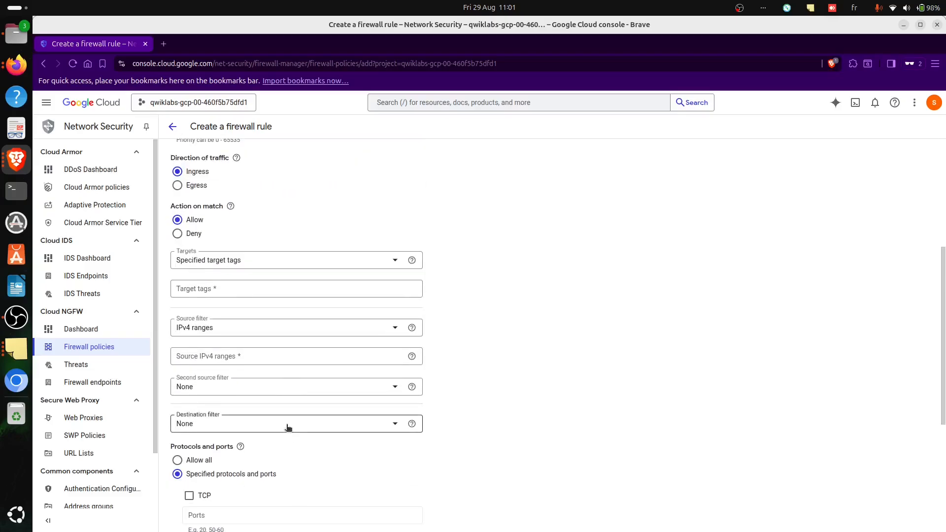
{"action": "key", "text": "alt+Tab"}
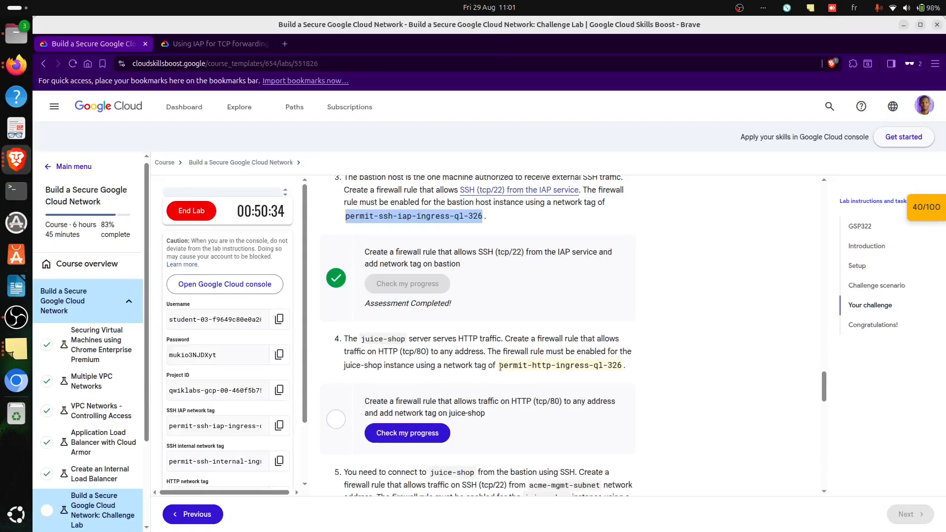
{"action": "left_click_drag", "start_coordinate": [500, 366], "coordinate": [620, 369]}
{"action": "key", "text": "ctrl+c"}
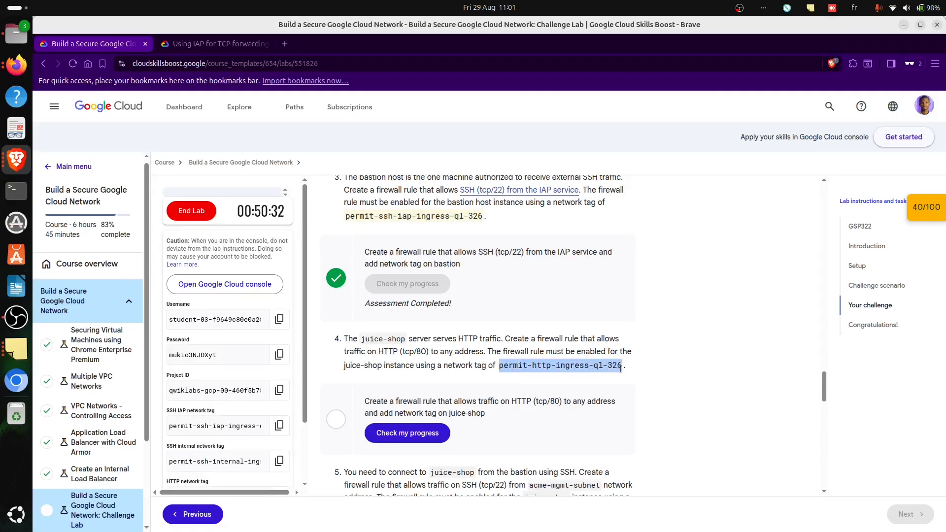
{"action": "key", "text": "alt+Tab"}
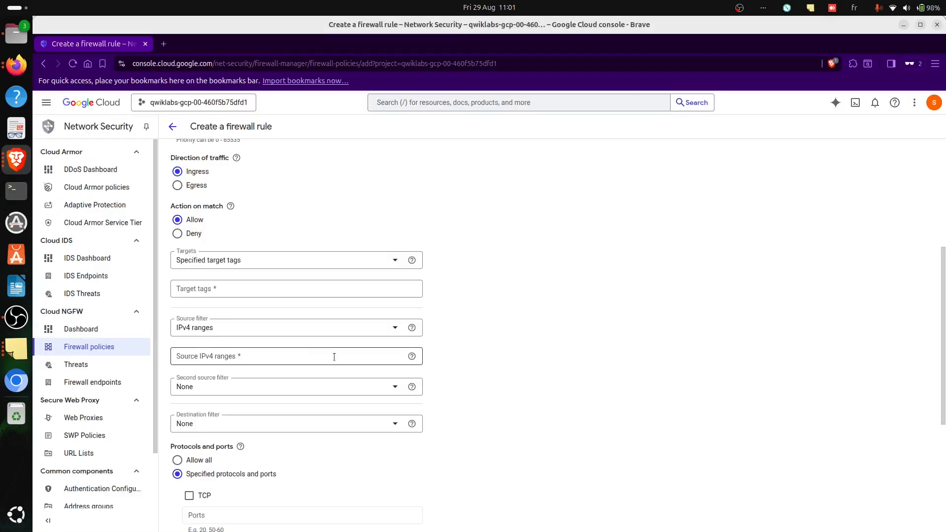
{"action": "left_click", "coordinate": [222, 290]}
{"action": "key", "text": "ctrl+v"}
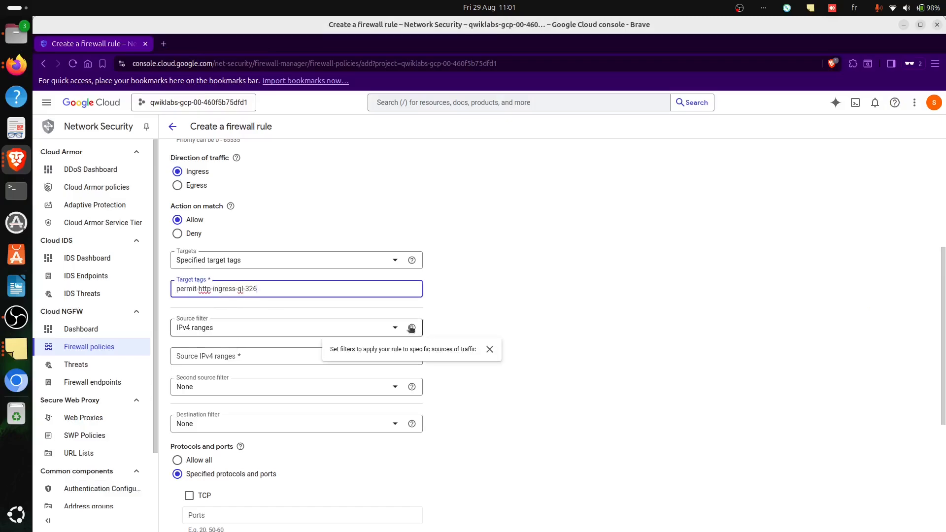
{"action": "left_click", "coordinate": [439, 328]}
- Check the protocol in the lab instructions and allow TCP port 80 in the firewall rule
{"action": "key", "text": "alt+Tab"}
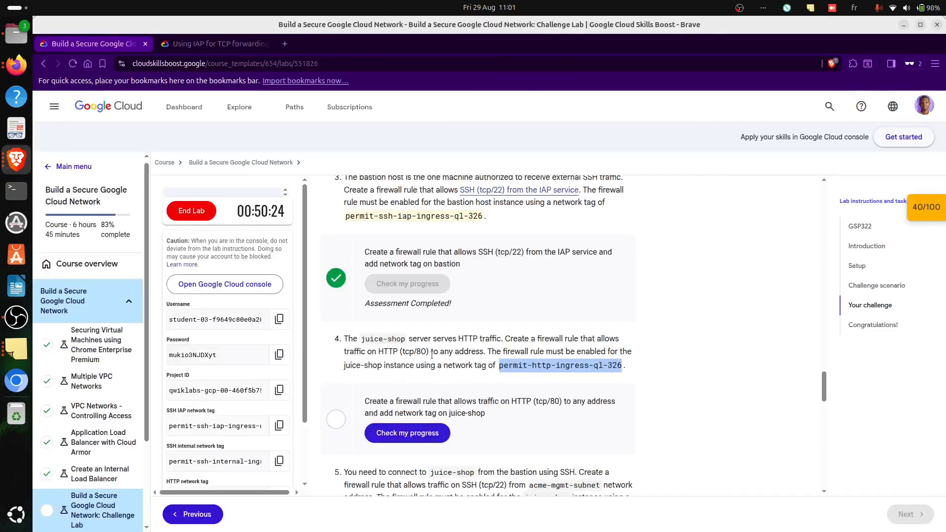
{"action": "key", "text": "alt+Tab"}
{"action": "scroll", "coordinate": [187, 276], "scroll_direction": "down", "scroll_amount": 4}
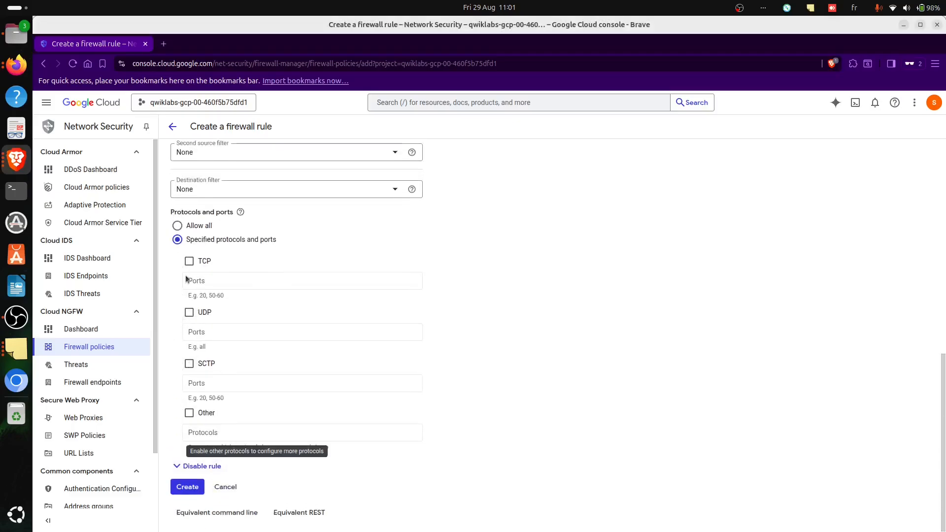
{"action": "left_click", "coordinate": [190, 261]}
{"action": "left_click", "coordinate": [193, 281]}
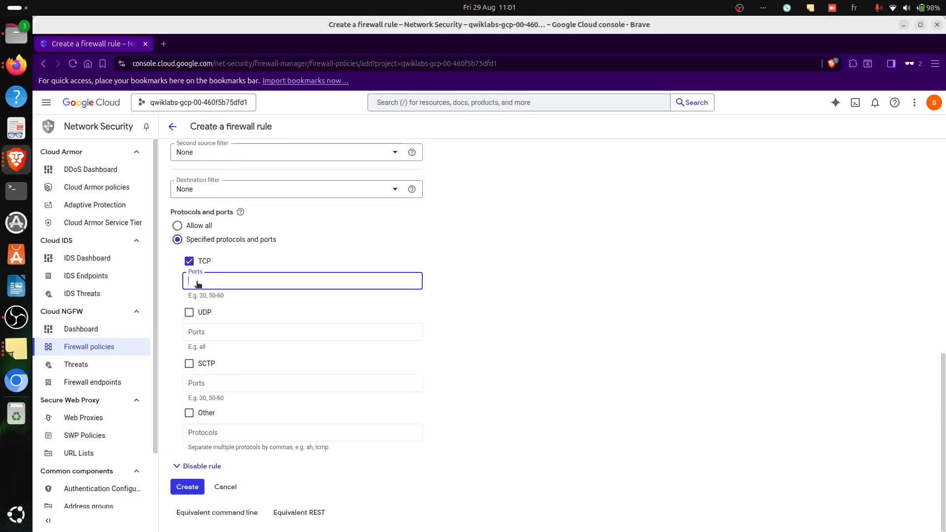
{"action": "type", "text": "80"}
- Check the allowed sources in the lab's juice-shop HTTP task and set the firewall rule's source IPv4 range to 0.0.0.0/0
{"action": "scroll", "coordinate": [590, 250], "scroll_direction": "up", "scroll_amount": 5}
{"action": "scroll", "coordinate": [449, 286], "scroll_direction": "up", "scroll_amount": 5}
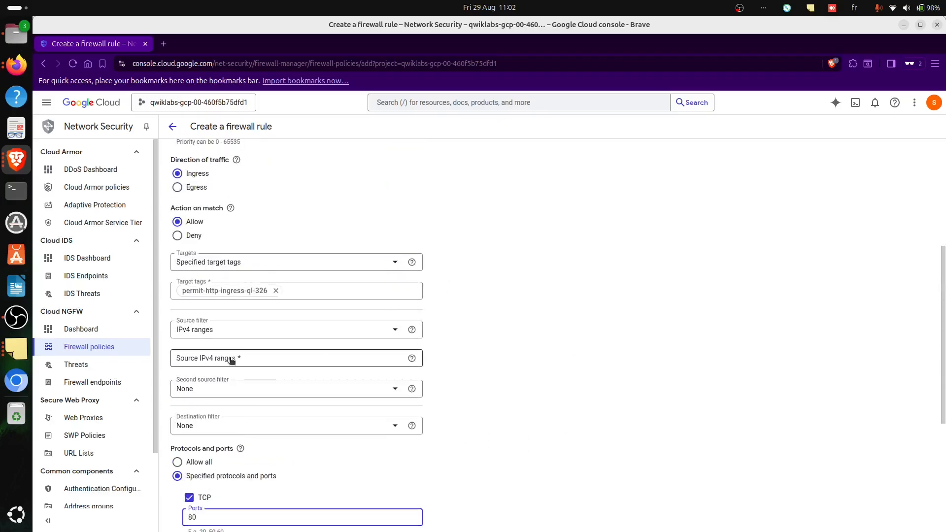
{"action": "key", "text": "alt+Tab"}
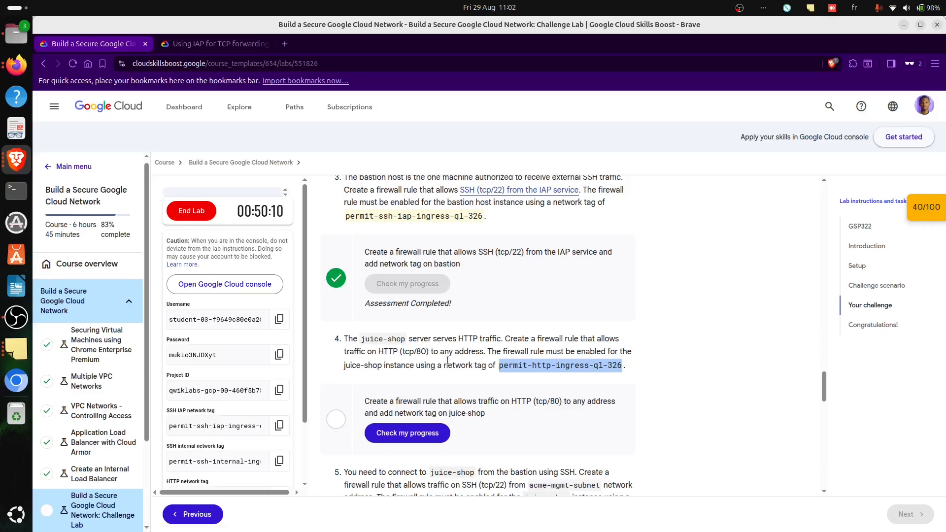
{"action": "key", "text": "alt+Tab"}
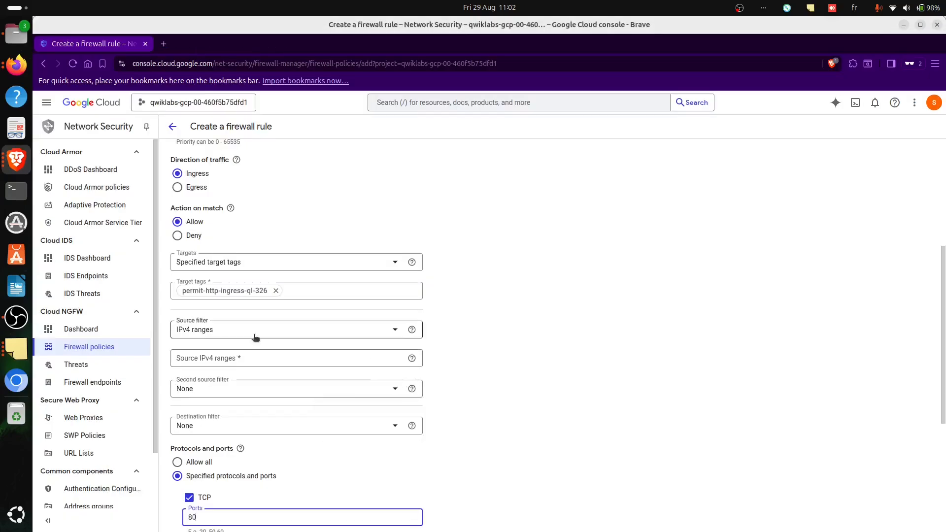
{"action": "left_click", "coordinate": [245, 358]}
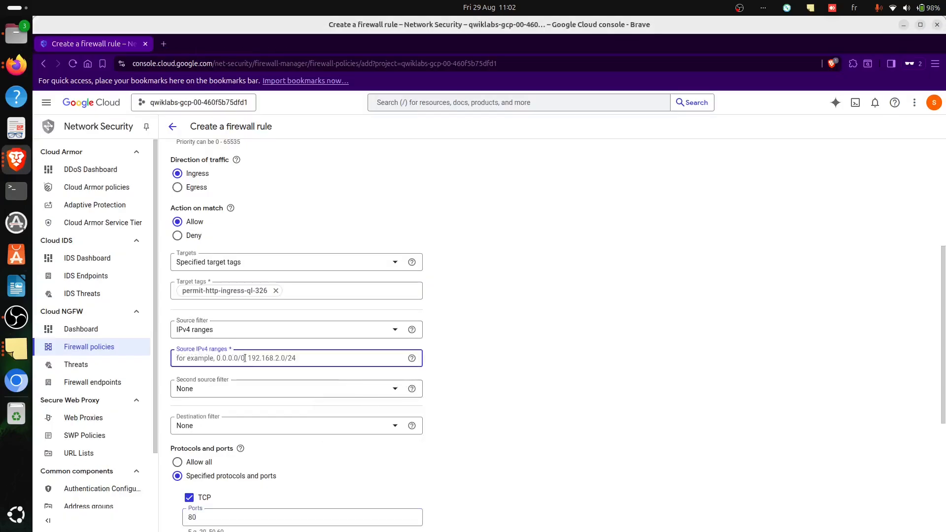
{"action": "type", "text": "0.0.0.0/0"}
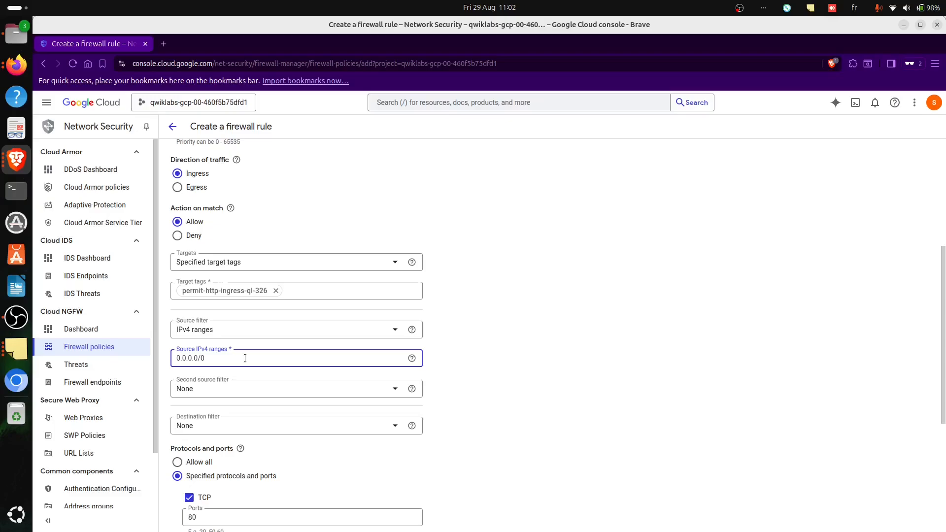
- Review the firew2 rule's settings and create the rule
{"action": "scroll", "coordinate": [340, 348], "scroll_direction": "down", "scroll_amount": 5}
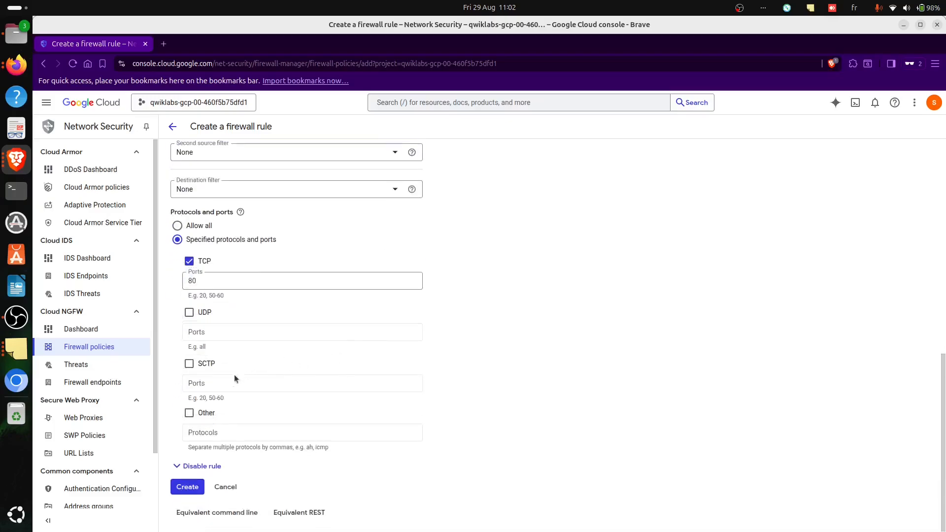
{"action": "scroll", "coordinate": [309, 366], "scroll_direction": "up", "scroll_amount": 6}
{"action": "scroll", "coordinate": [222, 400], "scroll_direction": "down", "scroll_amount": 4}
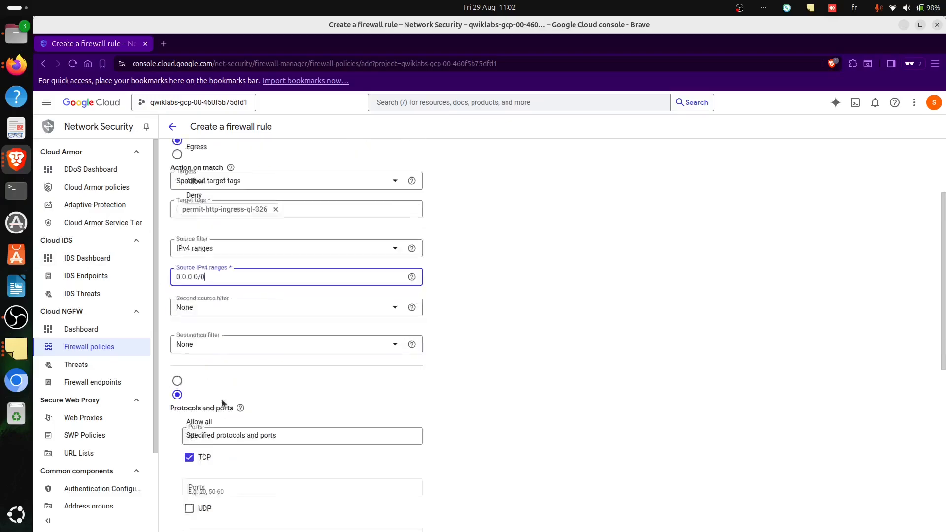
{"action": "scroll", "coordinate": [223, 404], "scroll_direction": "down", "scroll_amount": 3}
{"action": "left_click", "coordinate": [182, 488]}
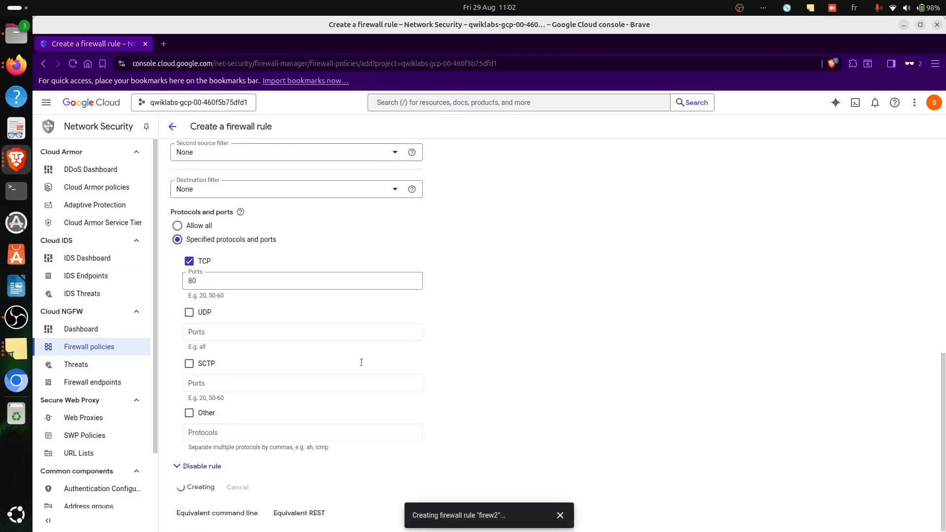
- Recheck the lab's juice-shop tag task, then open the juice-shop instance for editing from the Compute Engine VM instances list
{"action": "key", "text": "alt+Tab"}
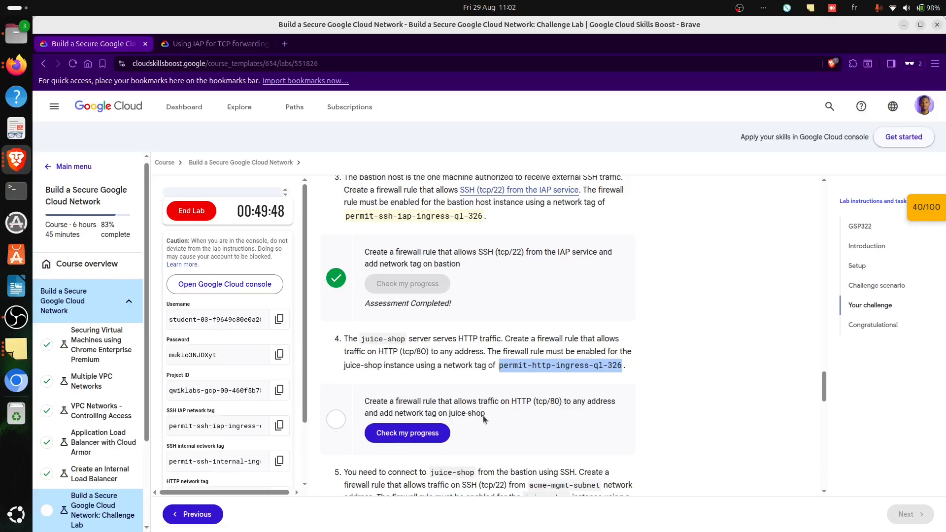
{"action": "key", "text": "alt+Tab"}
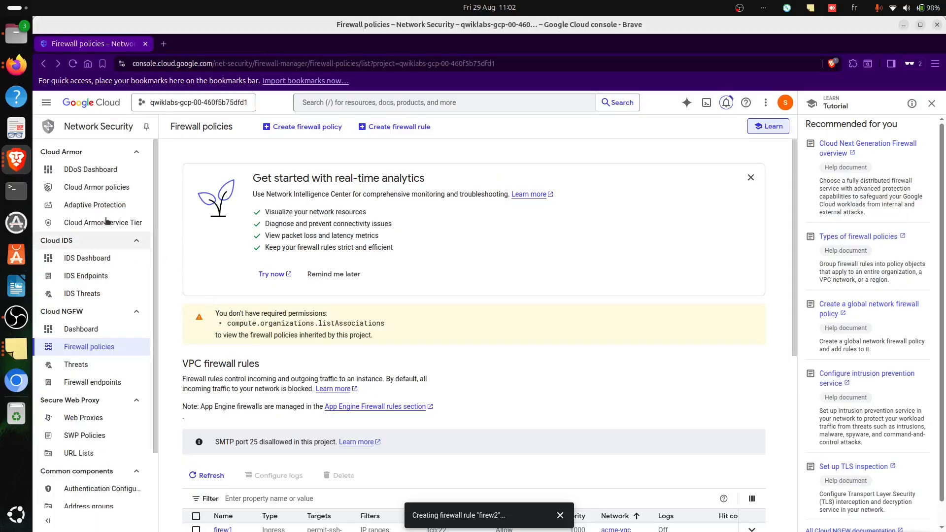
{"action": "left_click", "coordinate": [52, 109]}
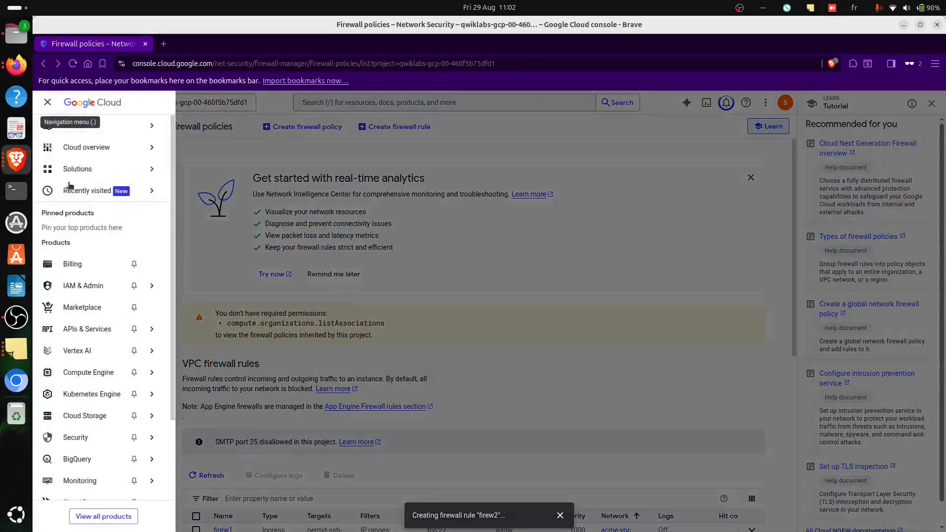
{"action": "mouse_move", "coordinate": [106, 342]}
{"action": "mouse_move", "coordinate": [108, 373]}
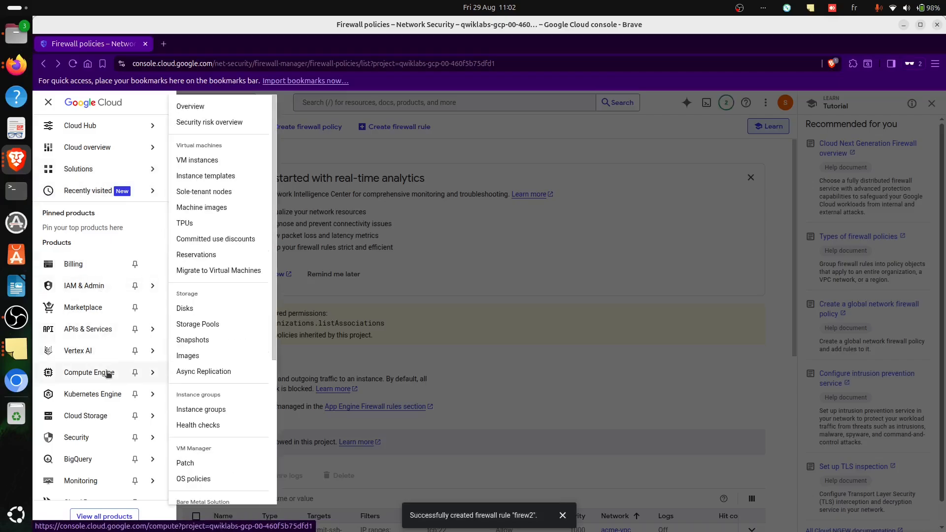
{"action": "left_click", "coordinate": [212, 166]}
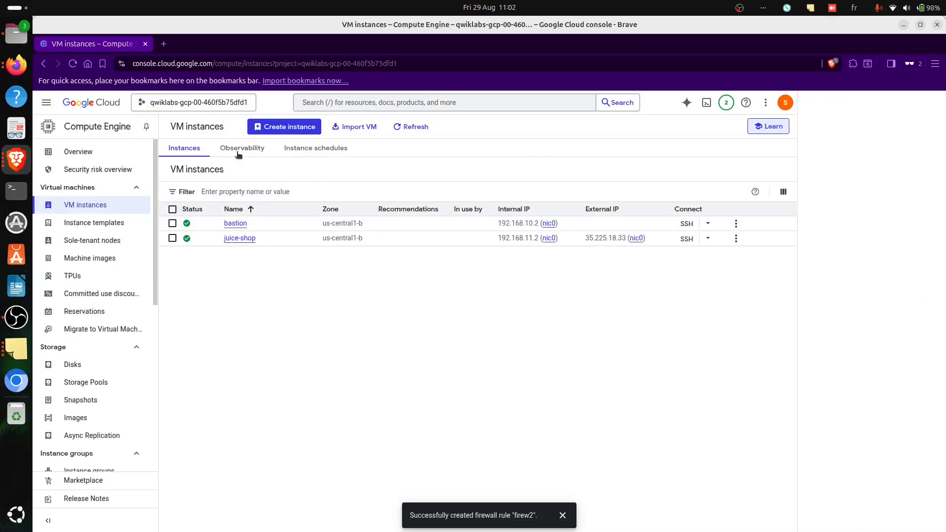
{"action": "left_click", "coordinate": [240, 239]}
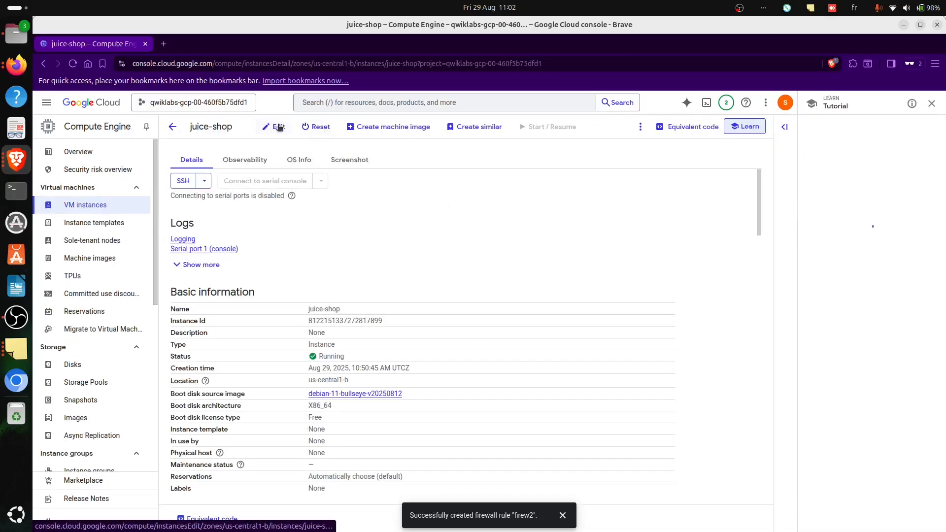
- Add the network tag permit-http-ingress-ql-326, copied from the lab instructions, to the juice-shop instance and save the instance
{"action": "key", "text": "alt+Tab"}
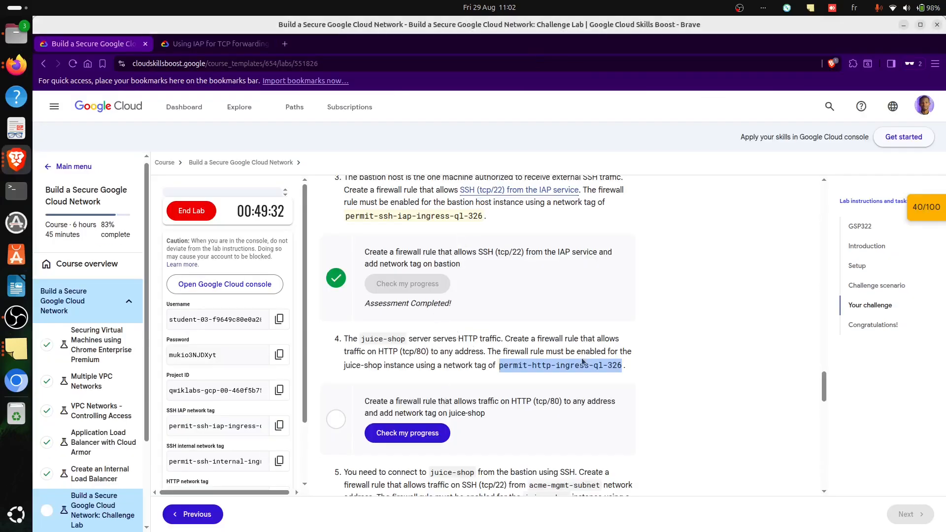
{"action": "right_click", "coordinate": [549, 369]}
{"action": "left_click", "coordinate": [573, 381]}
{"action": "key", "text": "alt+Tab"}
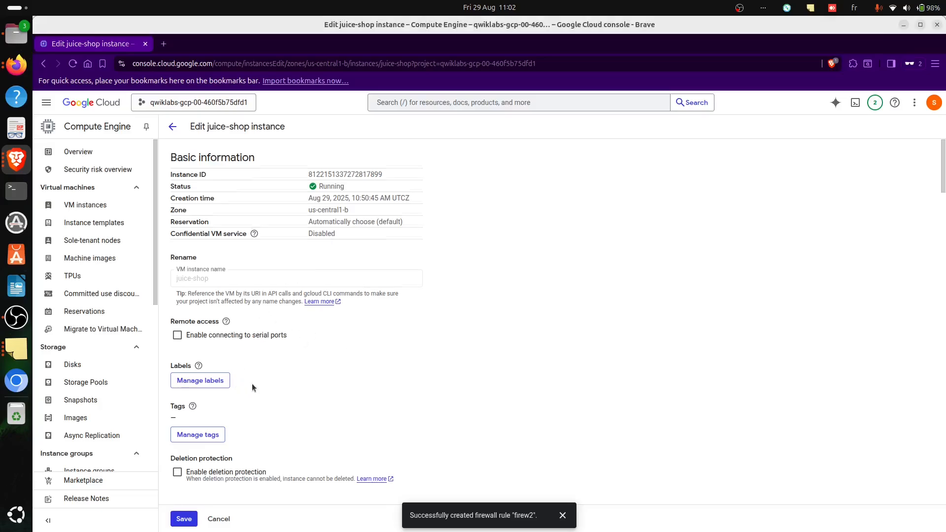
{"action": "scroll", "coordinate": [266, 379], "scroll_direction": "down", "scroll_amount": 5}
{"action": "scroll", "coordinate": [268, 375], "scroll_direction": "down", "scroll_amount": 5}
{"action": "left_click", "coordinate": [256, 443]}
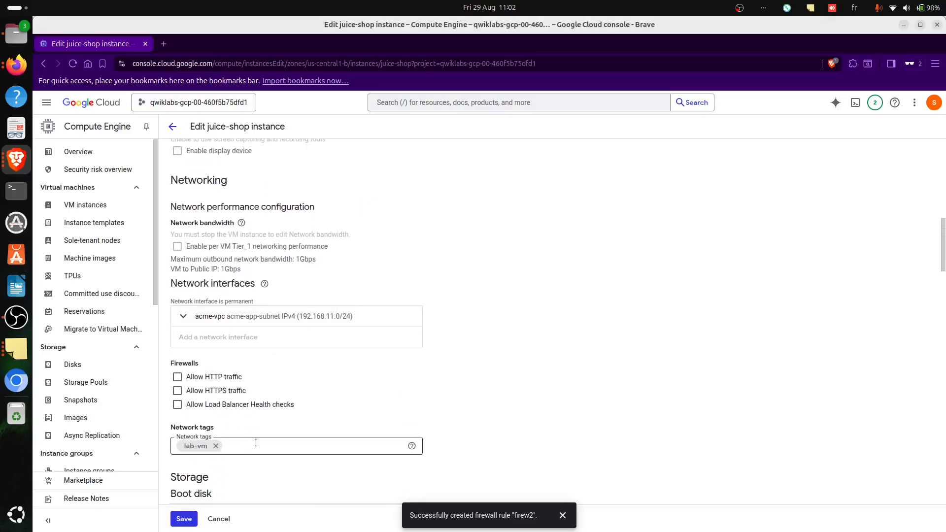
{"action": "left_click", "coordinate": [256, 447]}
{"action": "key", "text": "ctrl+v"}
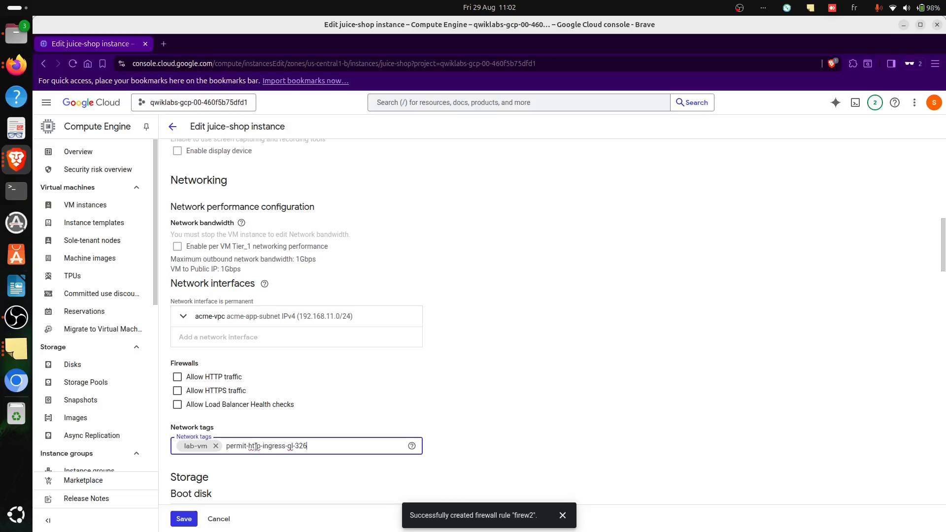
{"action": "key", "text": "Return"}
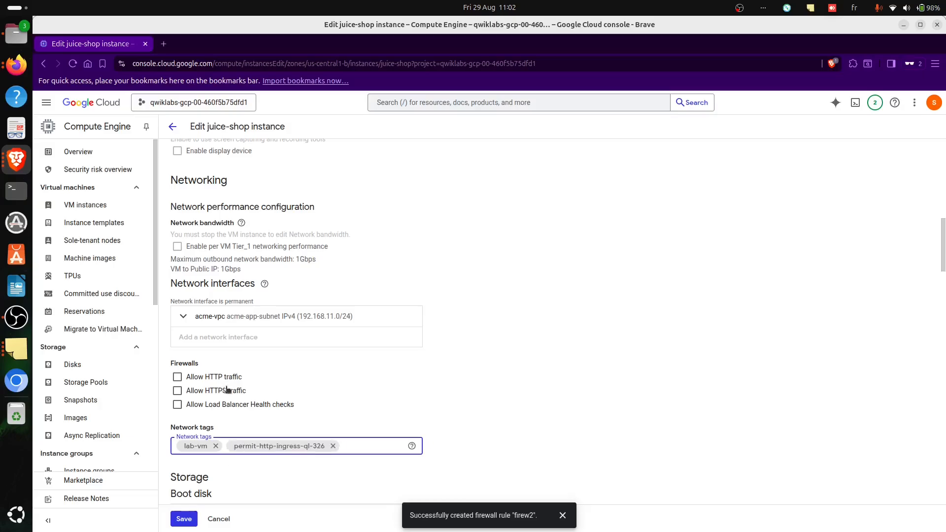
{"action": "scroll", "coordinate": [173, 476], "scroll_direction": "down", "scroll_amount": 5}
{"action": "left_click", "coordinate": [184, 518]}
- Check the juice-shop save status in the console notifications, then run the lab's progress check for the HTTP firewall task
{"action": "key", "text": "alt+Tab"}
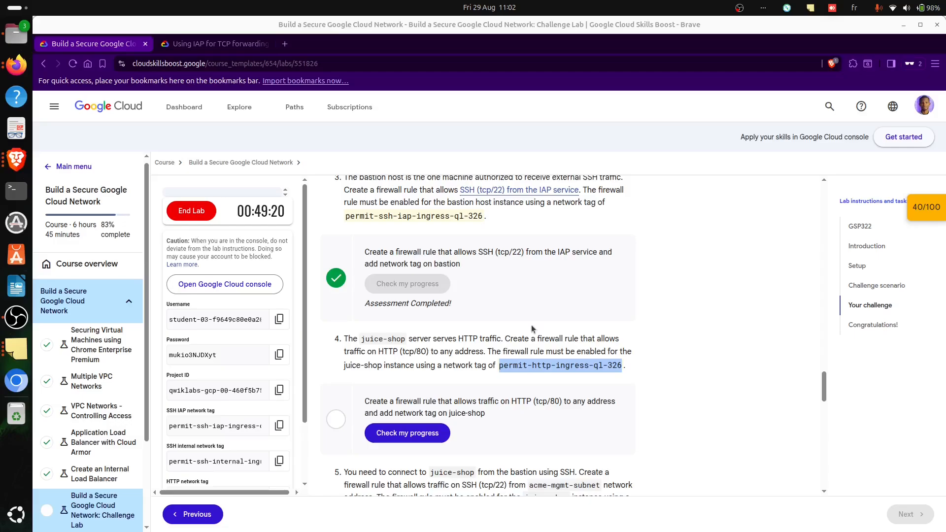
{"action": "scroll", "coordinate": [681, 374], "scroll_direction": "down", "scroll_amount": 2}
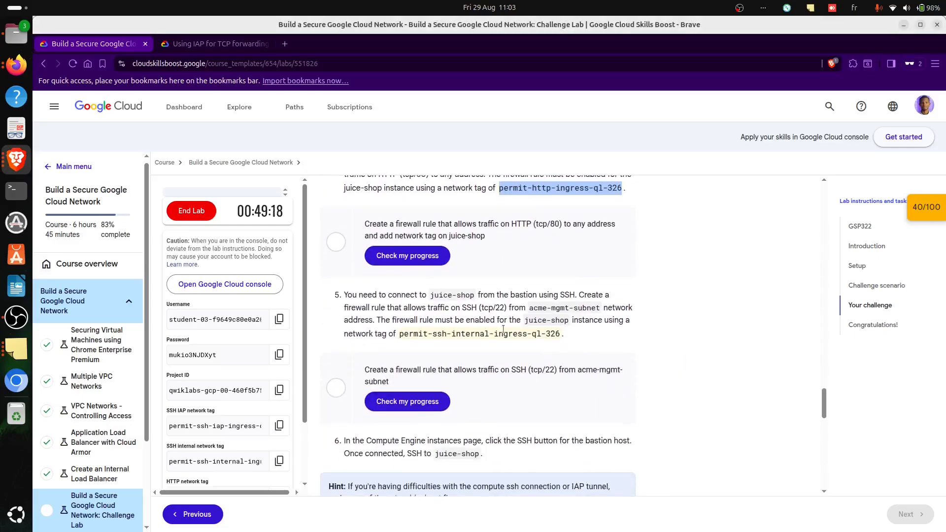
{"action": "scroll", "coordinate": [463, 314], "scroll_direction": "up", "scroll_amount": 2}
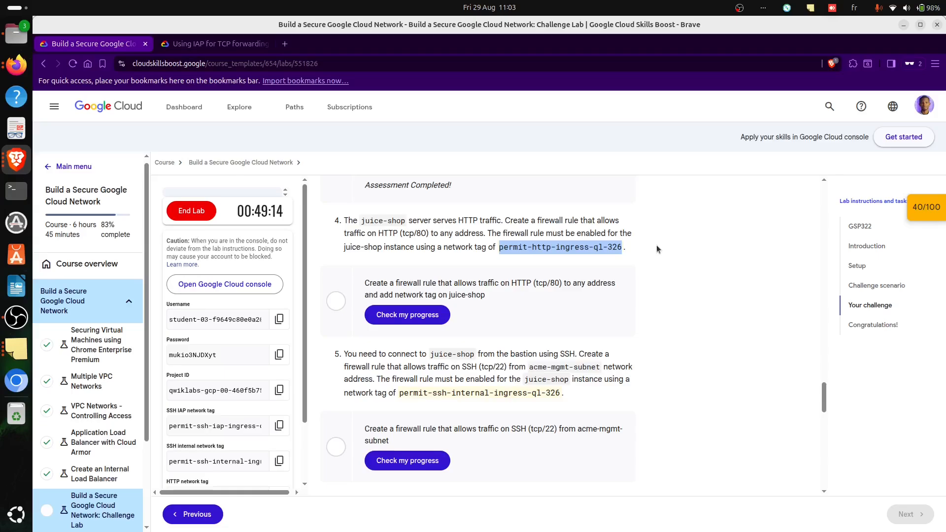
{"action": "key", "text": "alt+Tab"}
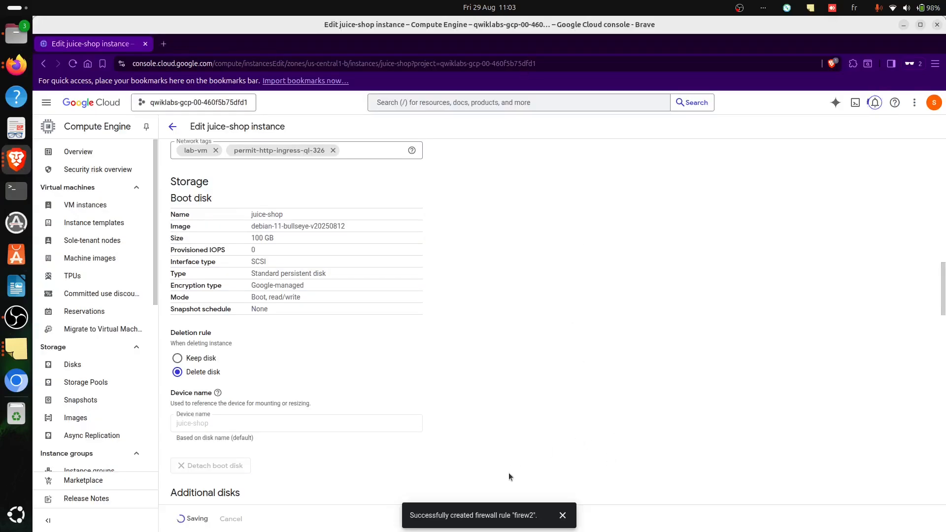
{"action": "key", "text": "alt+Tab"}
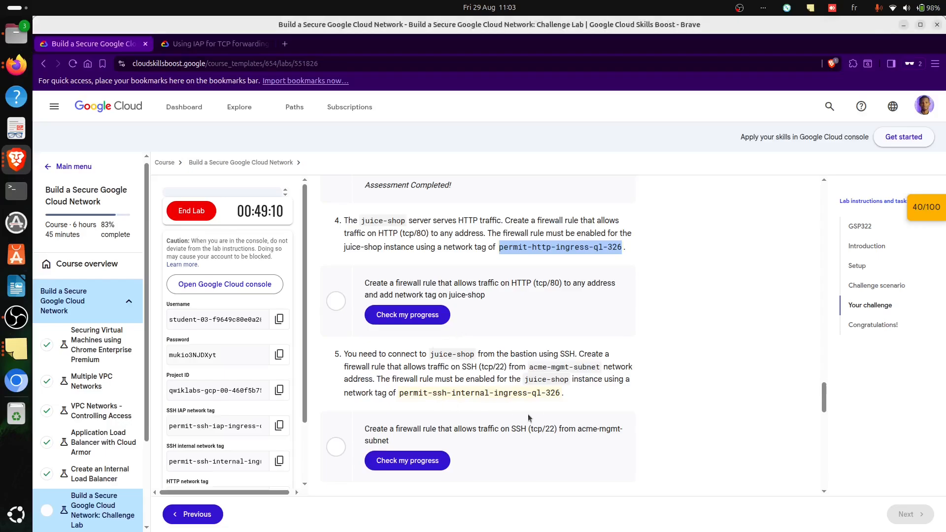
{"action": "key", "text": "alt+Tab"}
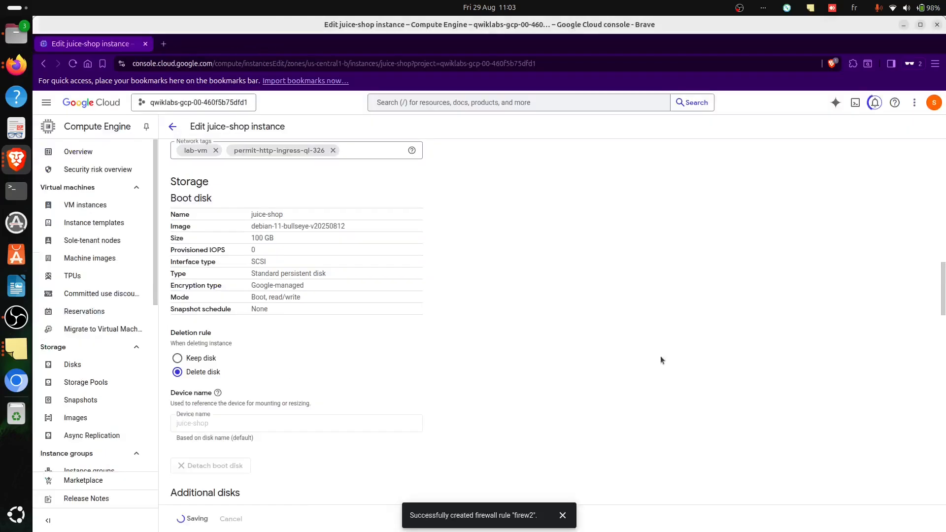
{"action": "left_click", "coordinate": [563, 516]}
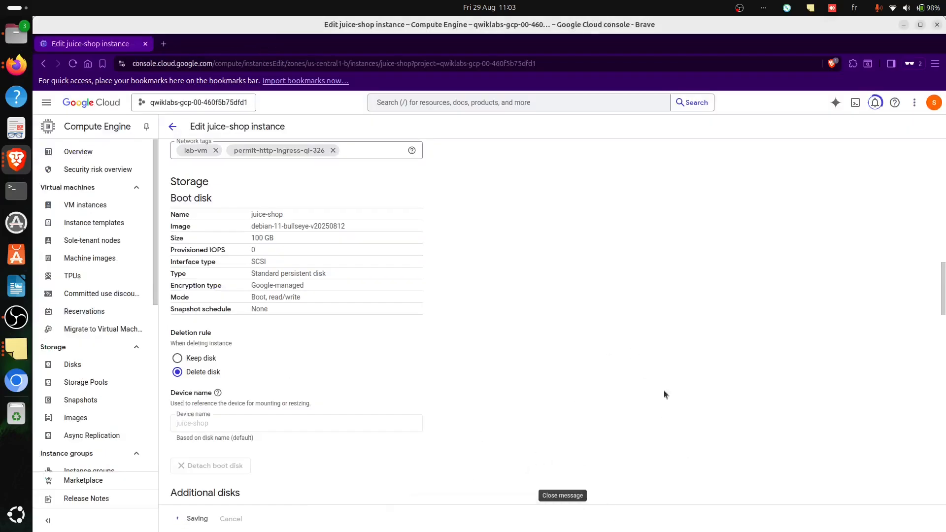
{"action": "left_click", "coordinate": [875, 103]}
{"action": "key", "text": "alt+Tab"}
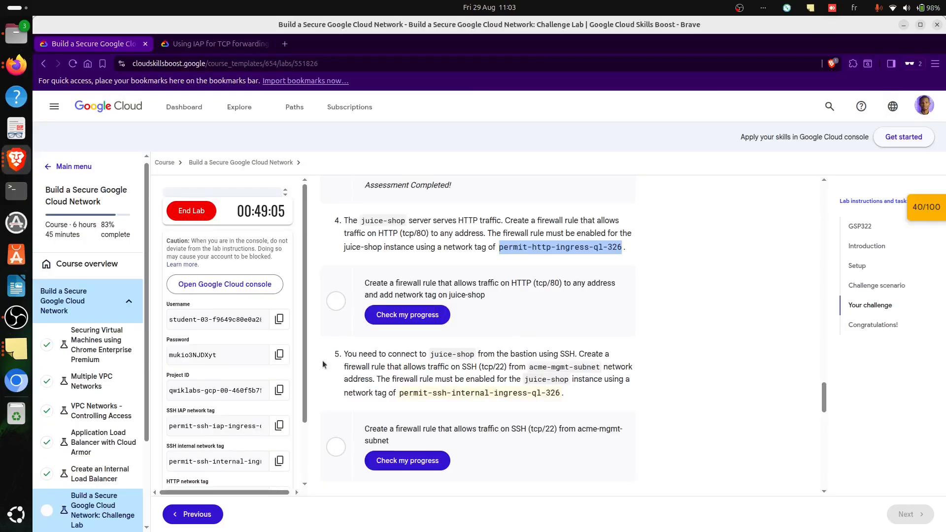
{"action": "left_click", "coordinate": [408, 318]}
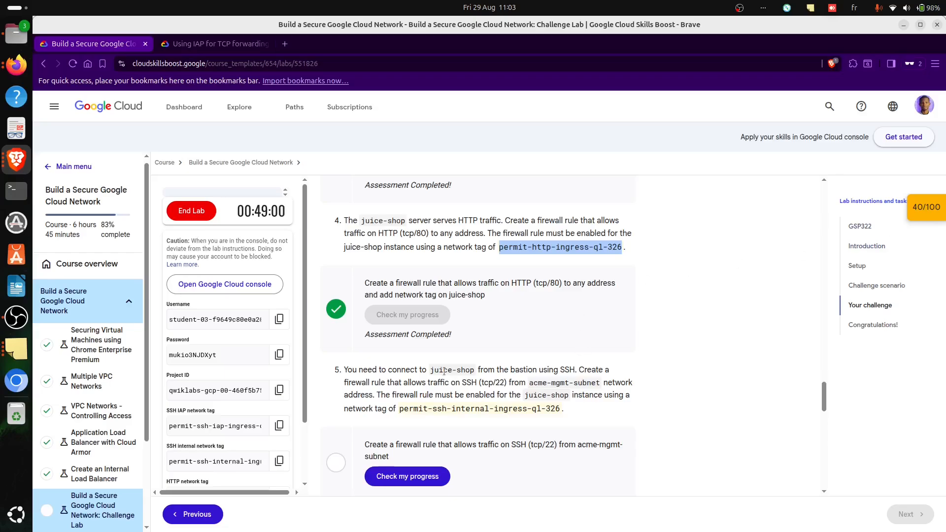
- Read the lab's internal SSH task for juice-shop and start a new VPC firewall rule from the console's firewall policies page
{"action": "scroll", "coordinate": [445, 374], "scroll_direction": "down", "scroll_amount": 3}
{"action": "scroll", "coordinate": [445, 374], "scroll_direction": "down", "scroll_amount": 1}
{"action": "scroll", "coordinate": [445, 374], "scroll_direction": "up", "scroll_amount": 1}
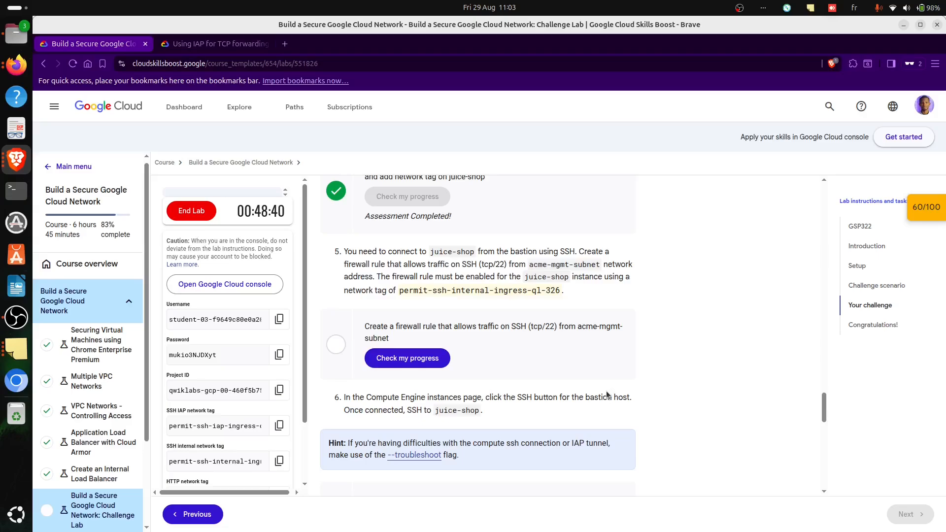
{"action": "key", "text": "alt+Tab"}
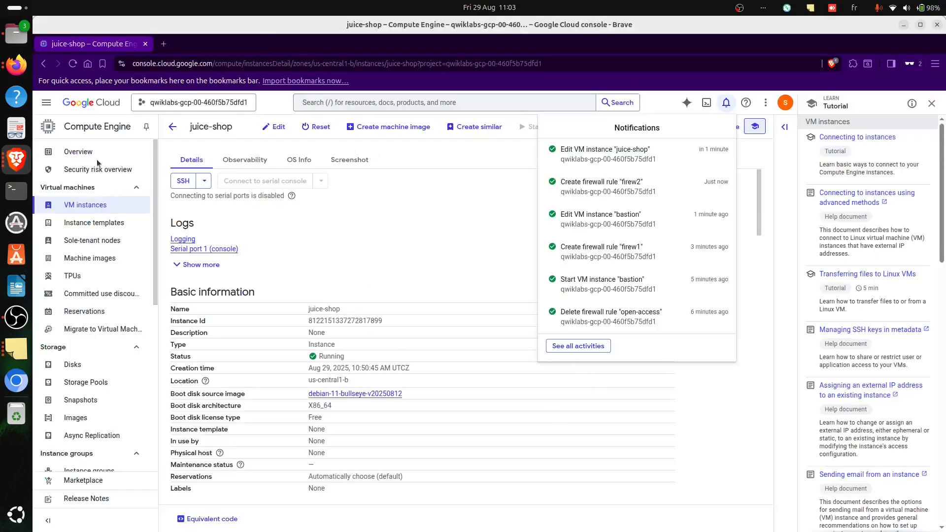
{"action": "left_click", "coordinate": [46, 103]}
{"action": "left_click", "coordinate": [47, 103]}
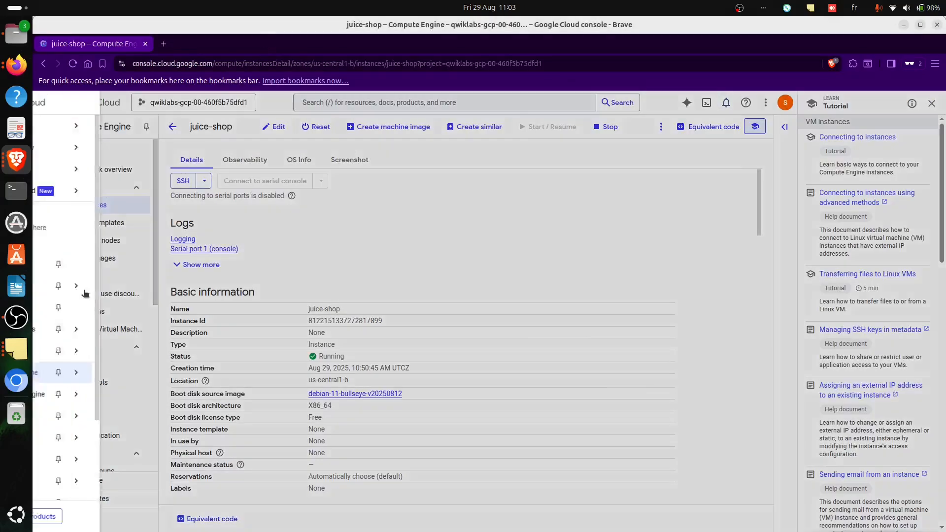
{"action": "scroll", "coordinate": [97, 473], "scroll_direction": "down", "scroll_amount": 2}
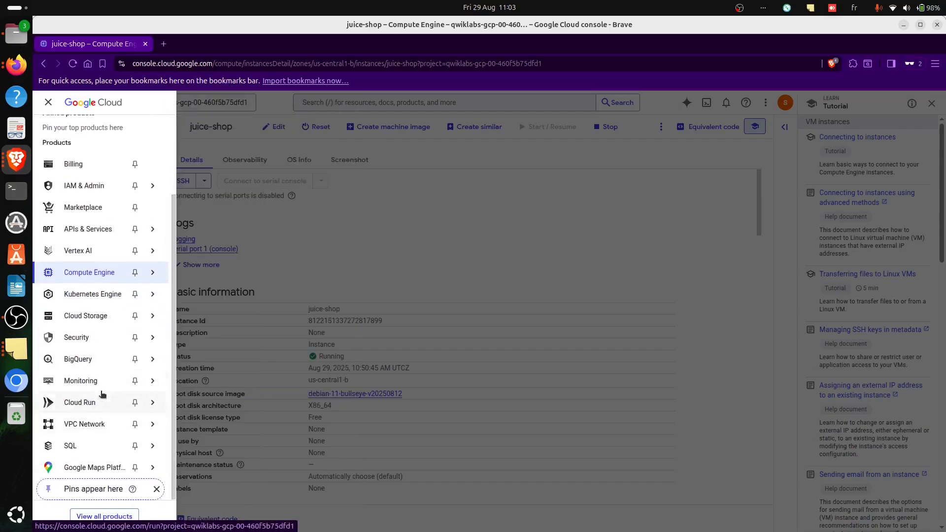
{"action": "mouse_move", "coordinate": [102, 424]}
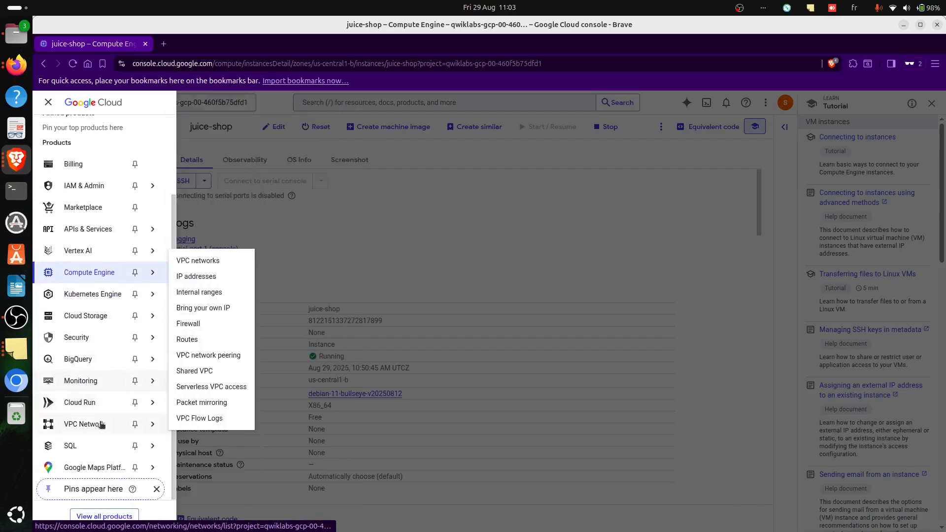
{"action": "left_click", "coordinate": [189, 323]}
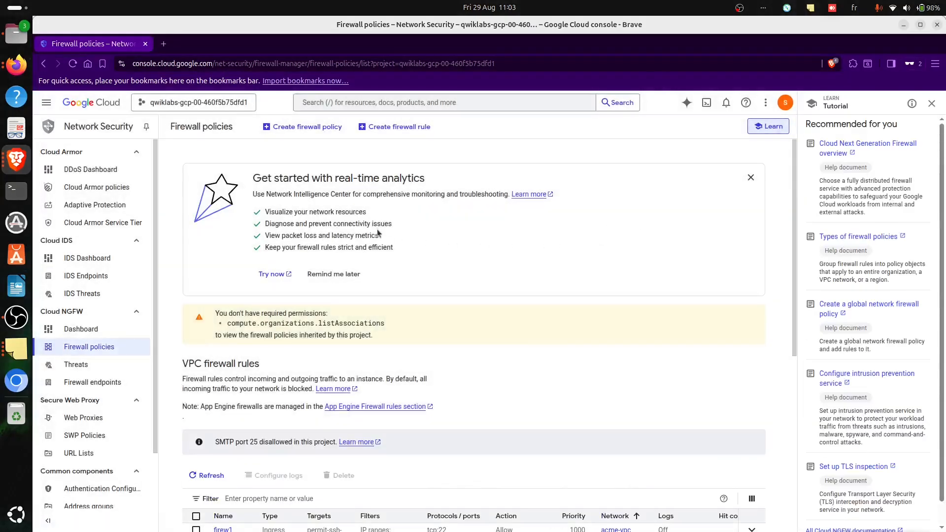
{"action": "left_click", "coordinate": [413, 127]}
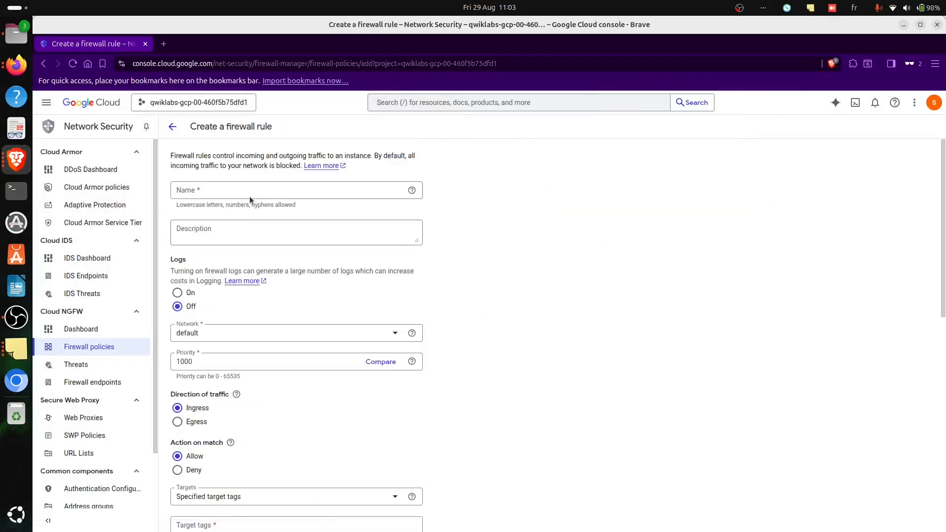
- Name the new firewall rule fw3 and assign it to the acme-vpc network
{"action": "left_click", "coordinate": [294, 198]}
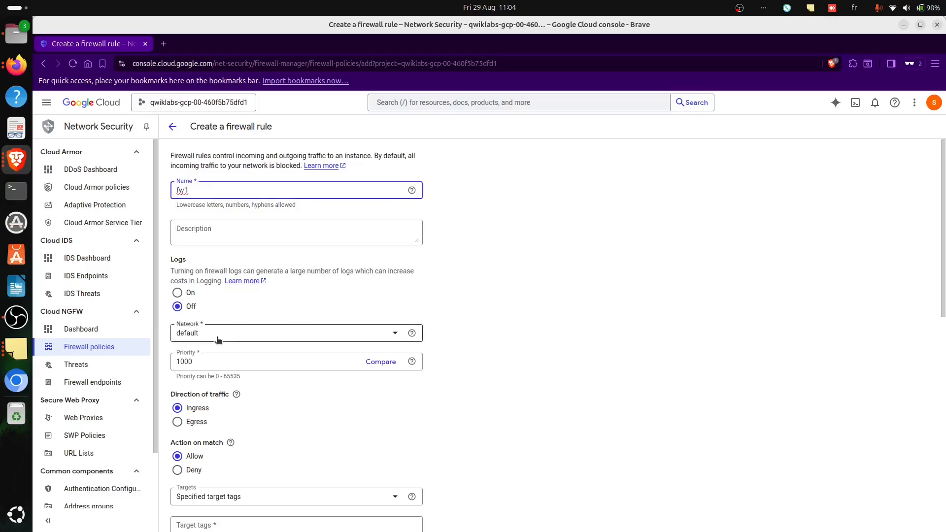
{"action": "type", "text": "fw3"}
{"action": "left_click", "coordinate": [353, 331]}
{"action": "left_click", "coordinate": [232, 370]}
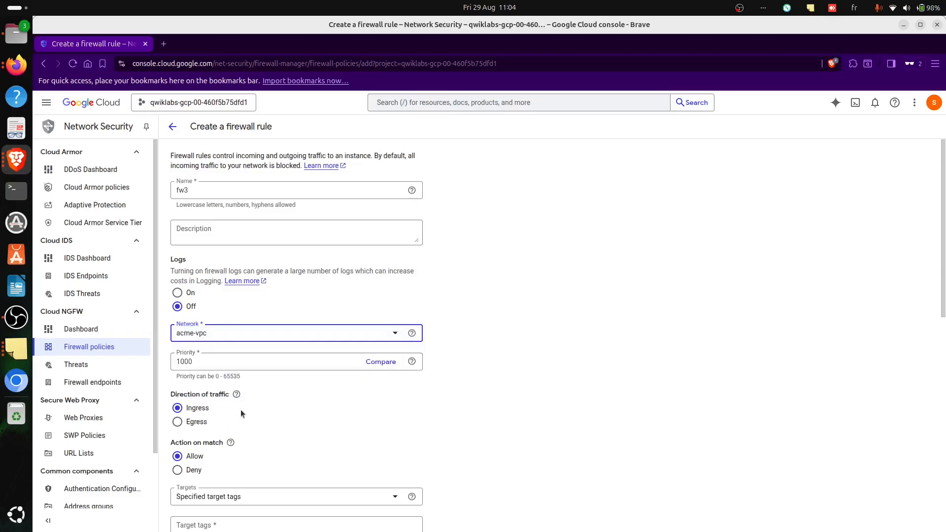
- Set the rule's target tag to permit-ssh-internal-ingress-ql-326, copied from the lab instructions
{"action": "scroll", "coordinate": [241, 413], "scroll_direction": "down", "scroll_amount": 2}
{"action": "key", "text": "alt+Tab"}
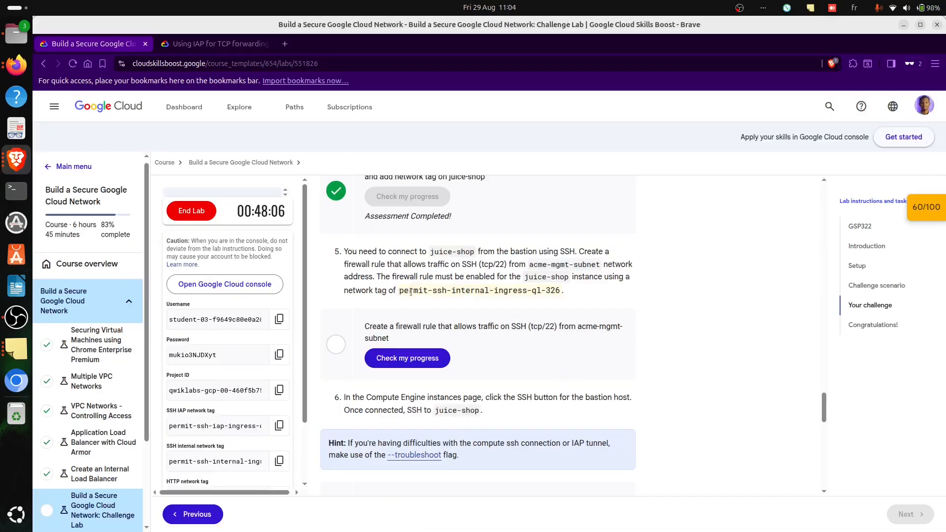
{"action": "left_click_drag", "start_coordinate": [400, 291], "coordinate": [559, 289]}
{"action": "key", "text": "ctrl+c"}
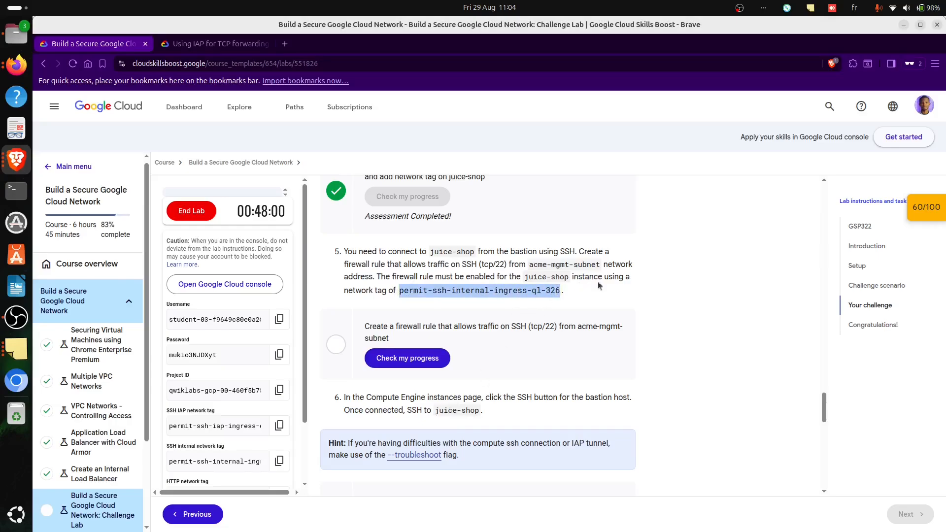
{"action": "key", "text": "alt+Tab"}
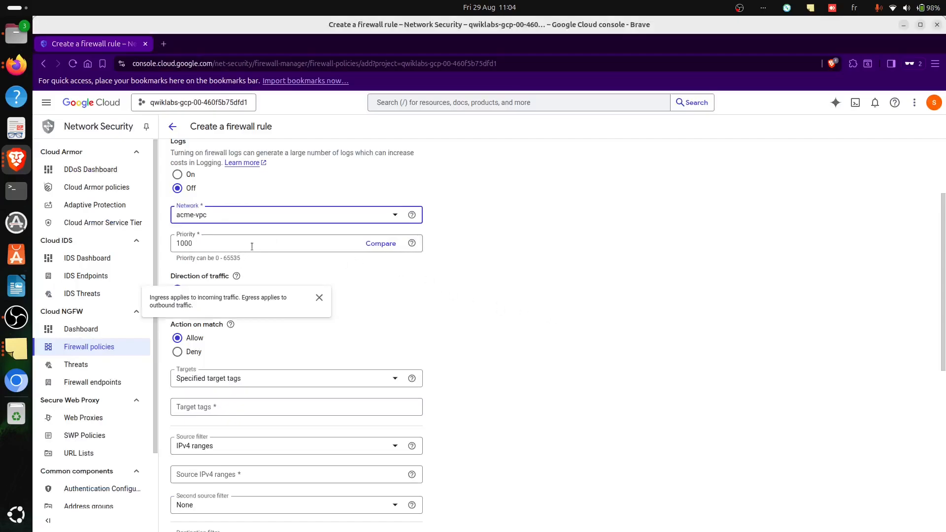
{"action": "left_click", "coordinate": [225, 407]}
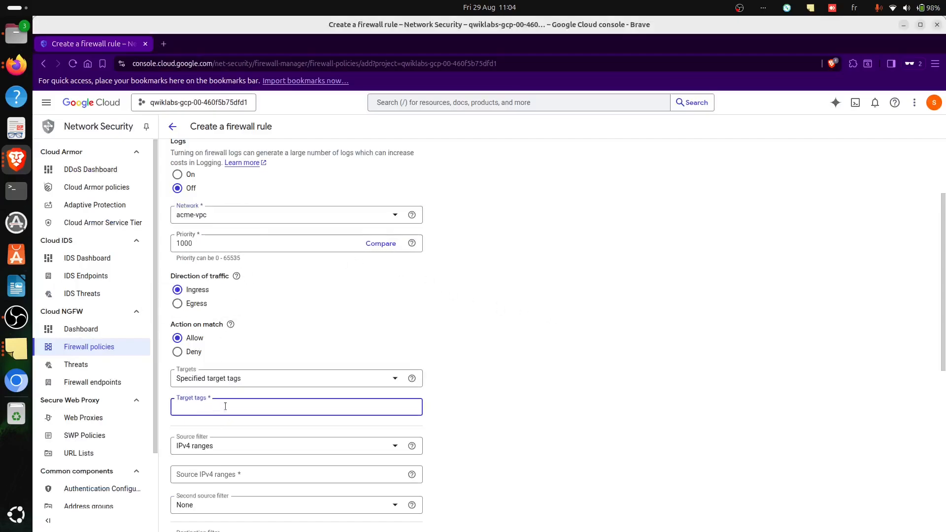
{"action": "key", "text": "ctrl+v"}
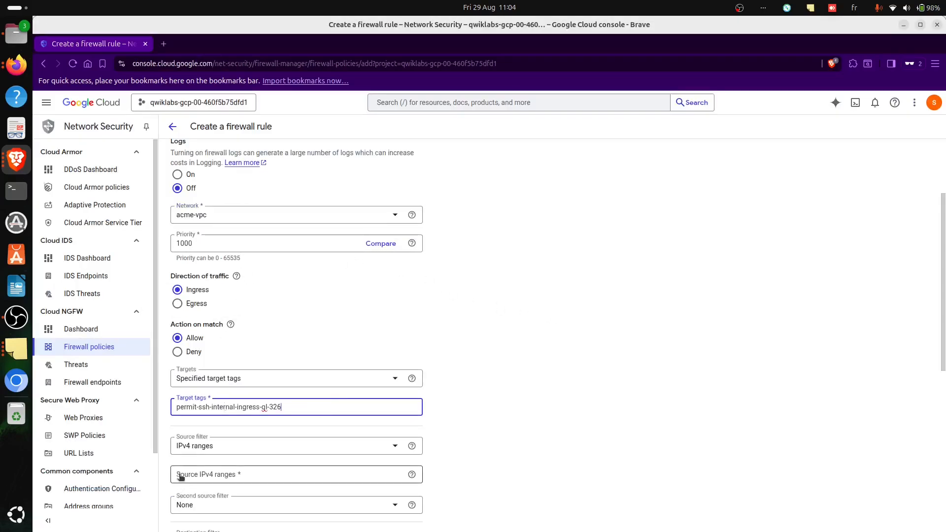
- Recheck the lab's source subnet requirement, then open the acme-vpc network details from the VPC networks list in a separate browser tab
{"action": "left_click", "coordinate": [233, 478]}
{"action": "key", "text": "alt+Tab"}
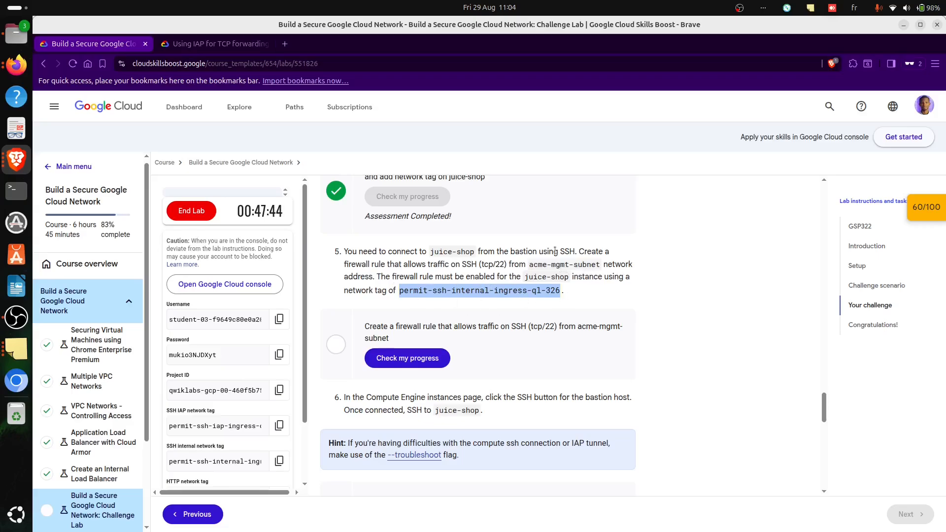
{"action": "key", "text": "alt+Tab"}
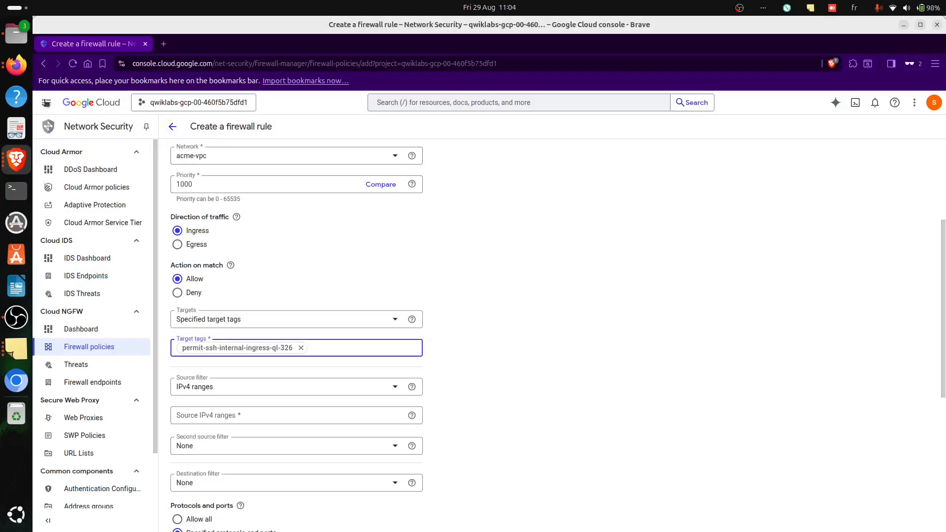
{"action": "left_click", "coordinate": [49, 104]}
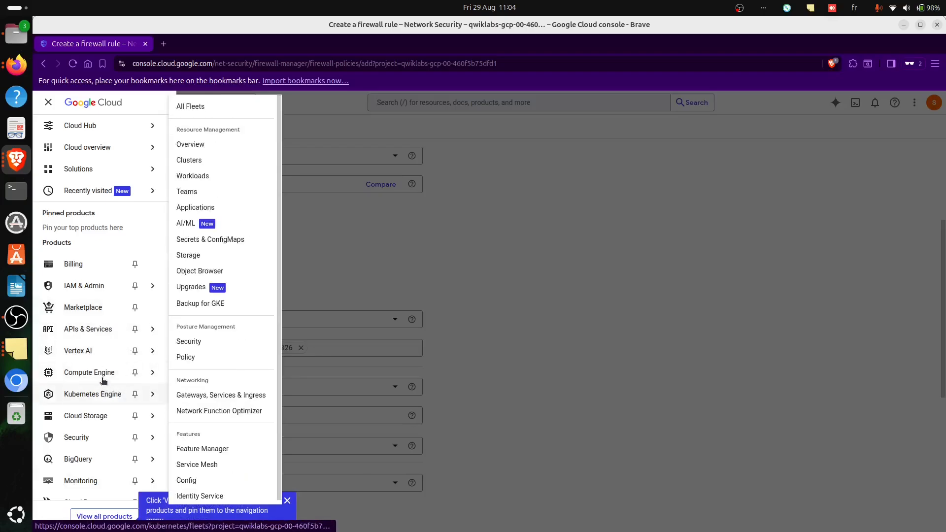
{"action": "scroll", "coordinate": [100, 463], "scroll_direction": "down", "scroll_amount": 2}
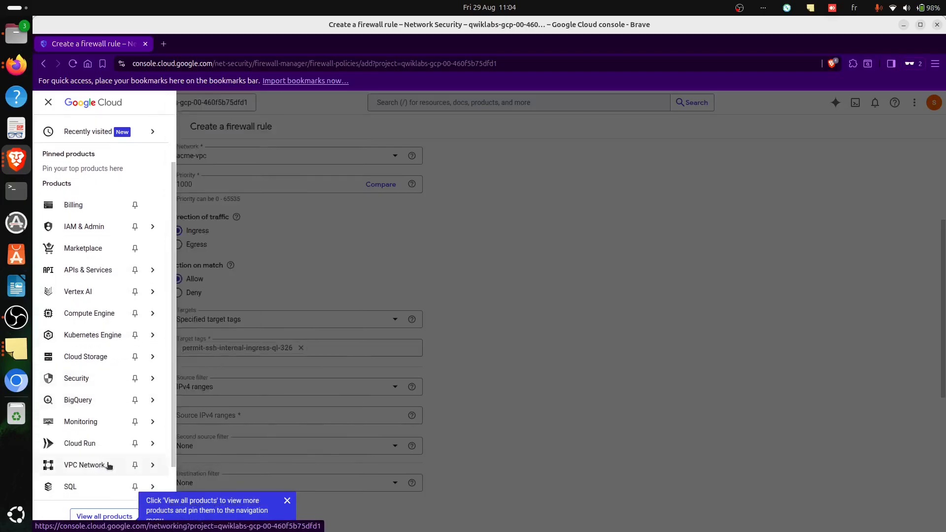
{"action": "mouse_move", "coordinate": [148, 465]}
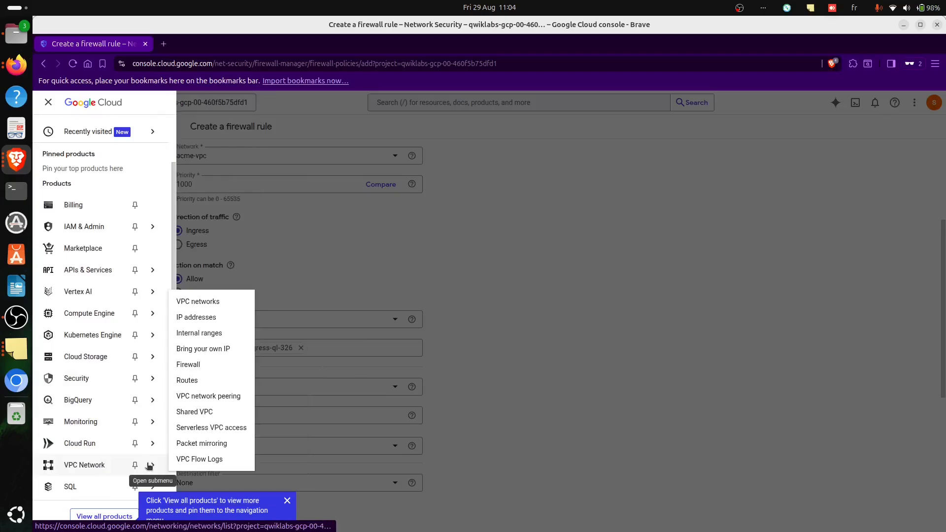
{"action": "right_click", "coordinate": [221, 309]}
{"action": "left_click", "coordinate": [231, 316]}
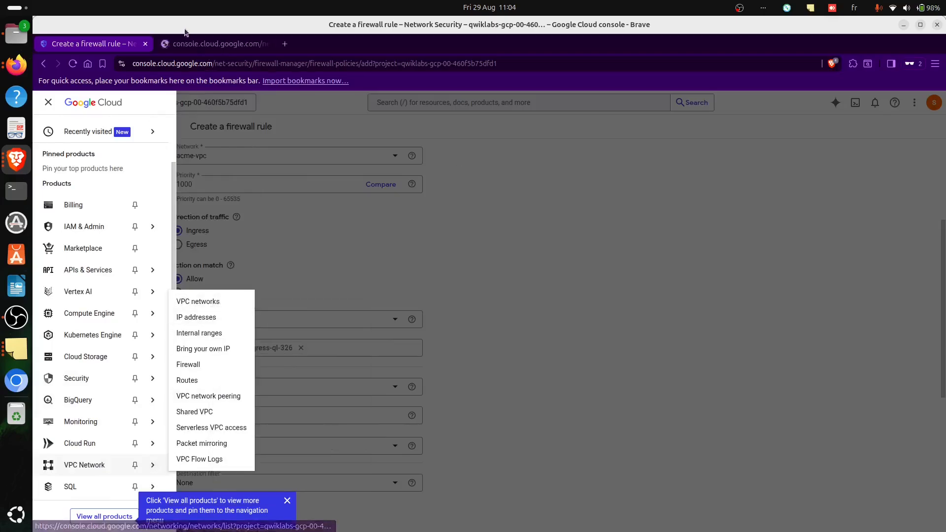
{"action": "left_click", "coordinate": [189, 44]}
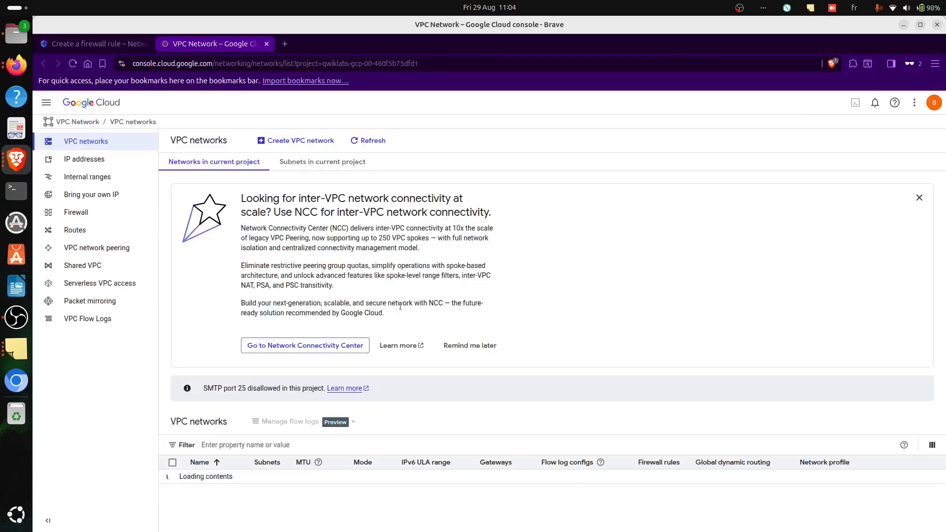
{"action": "mouse_move", "coordinate": [334, 462]}
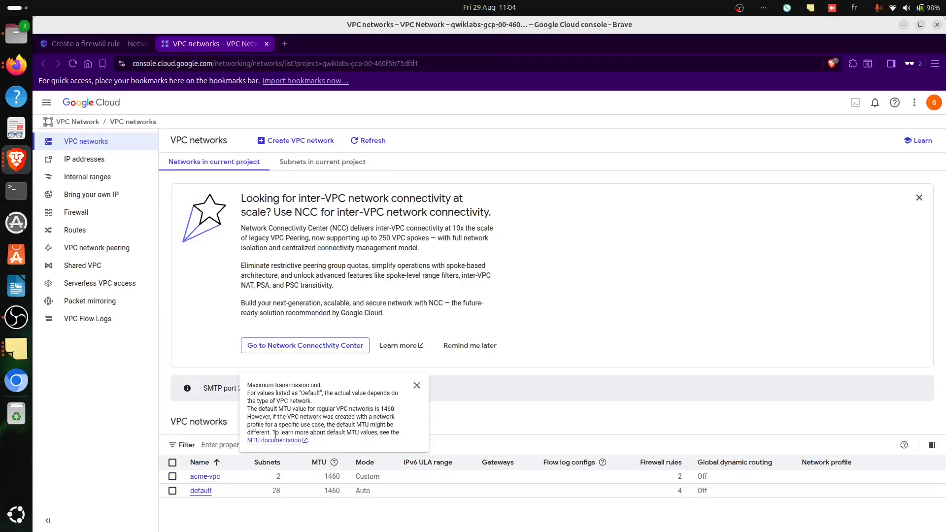
{"action": "left_click", "coordinate": [205, 478]}
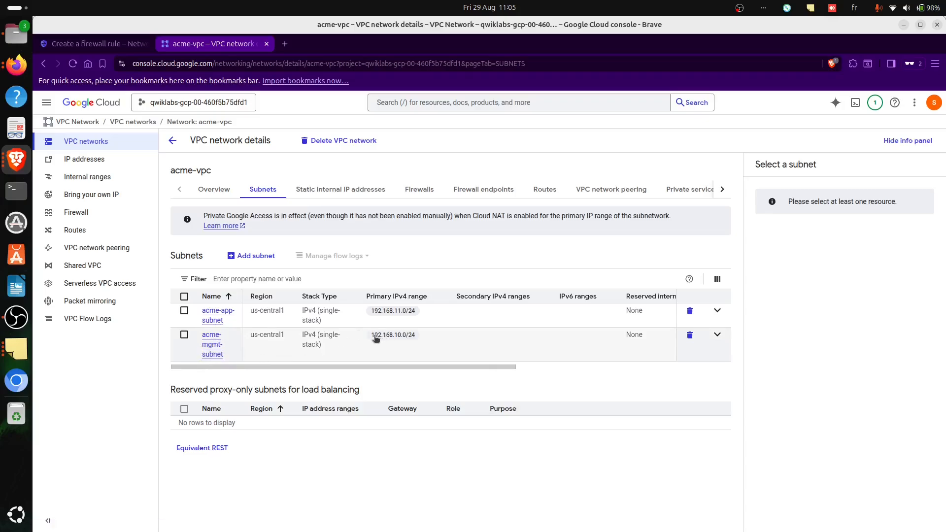
- Copy acme-mgmt-subnet's primary range 192.168.10.0/24 and enter it as the firewall rule's source IPv4 range
{"action": "left_click_drag", "start_coordinate": [371, 338], "coordinate": [416, 341]}
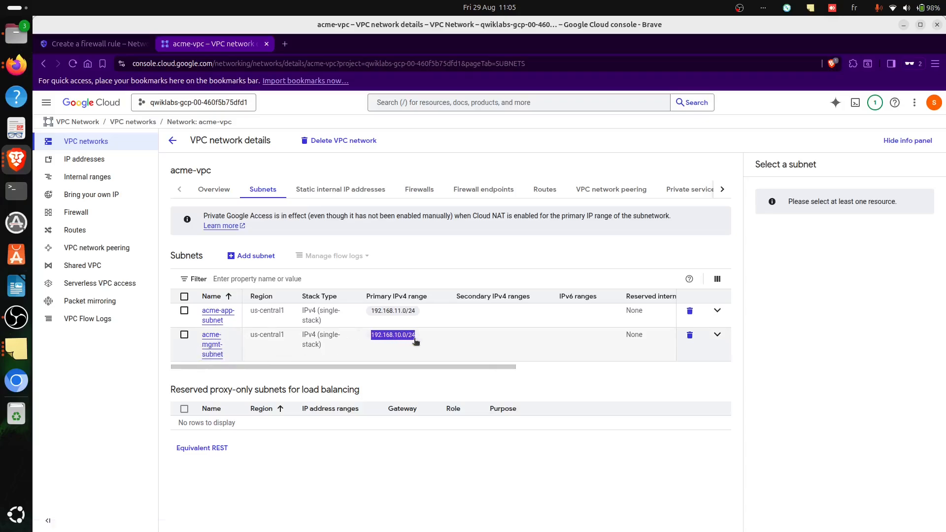
{"action": "key", "text": "ctrl+c"}
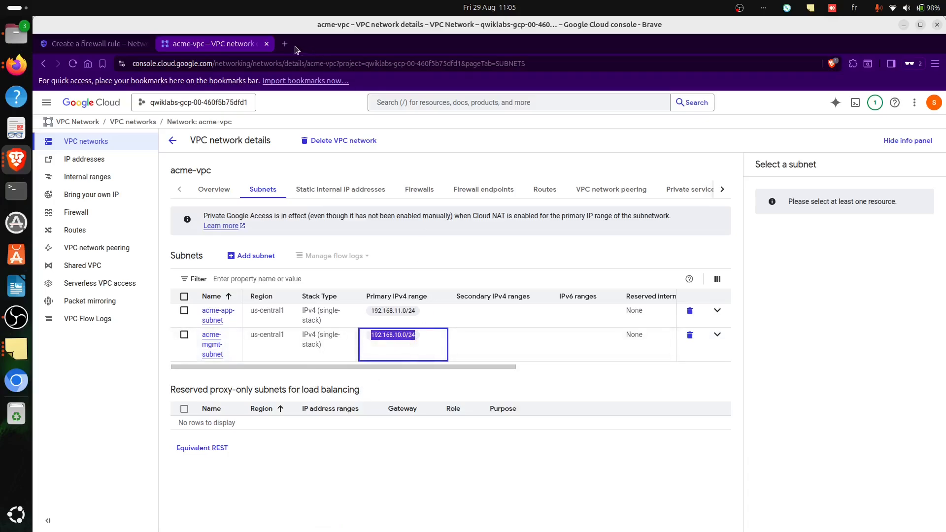
{"action": "left_click", "coordinate": [93, 44]}
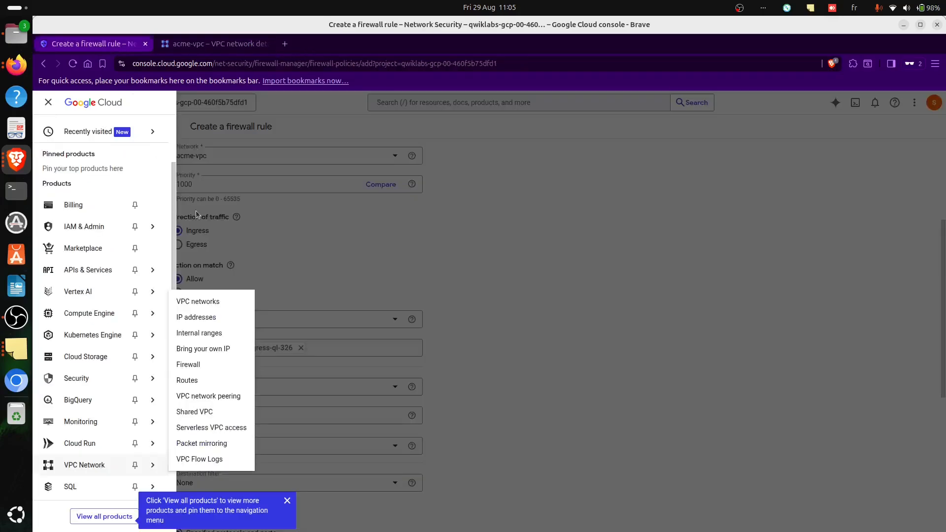
{"action": "left_click", "coordinate": [473, 277]}
{"action": "left_click", "coordinate": [222, 418]}
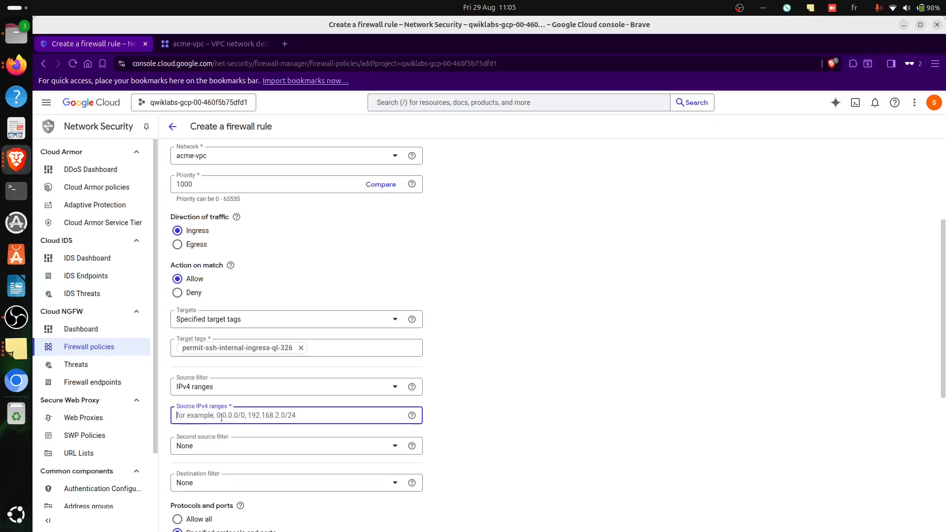
{"action": "key", "text": "ctrl+v"}
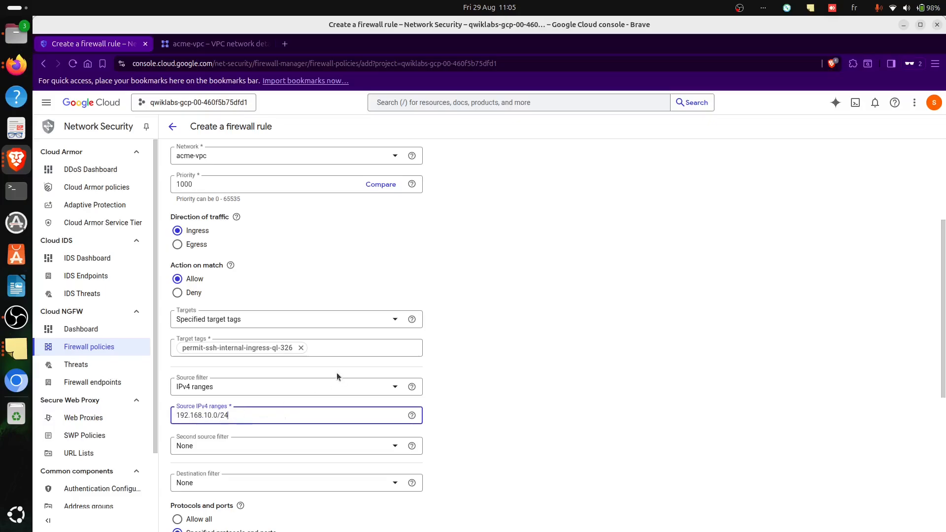
- Allow TCP port 22 in the rule, checking it against the lab task, and create the firewall rule
{"action": "scroll", "coordinate": [289, 415], "scroll_direction": "down", "scroll_amount": 6}
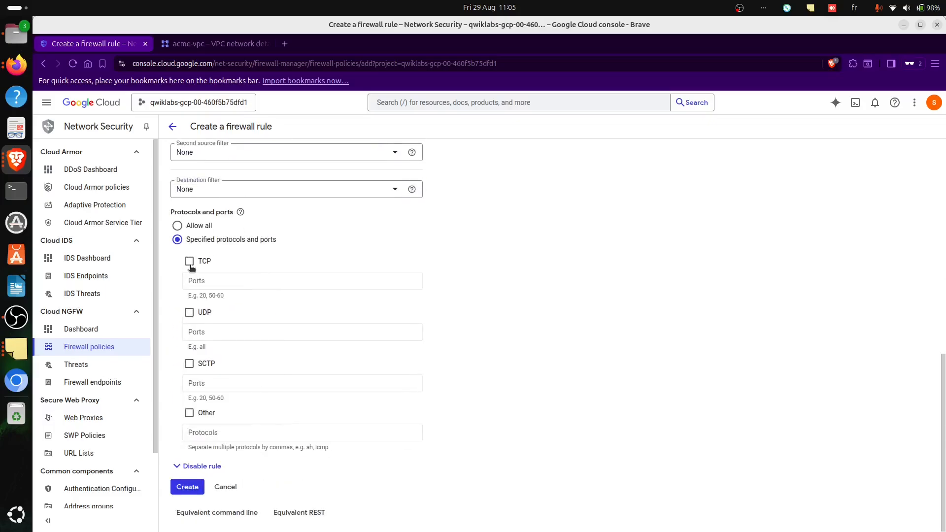
{"action": "left_click", "coordinate": [189, 261]}
{"action": "left_click", "coordinate": [231, 278]}
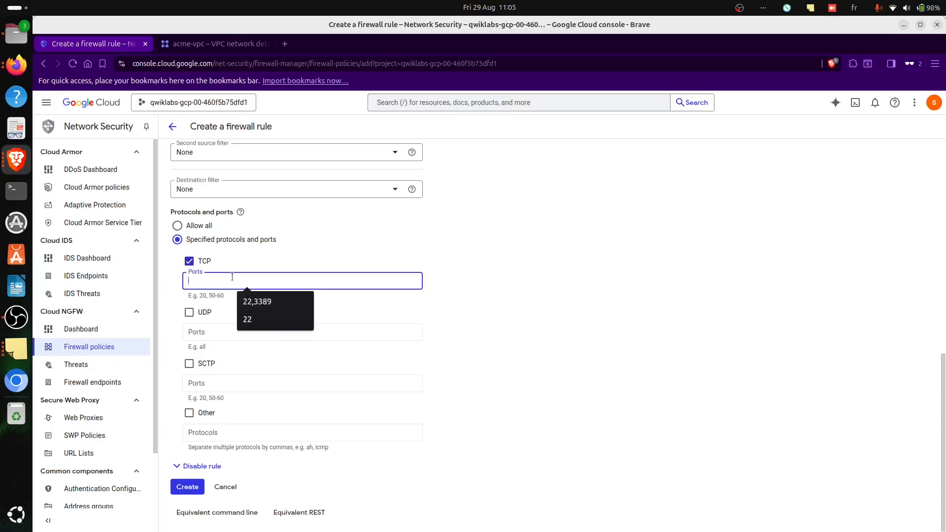
{"action": "key", "text": "alt+Tab"}
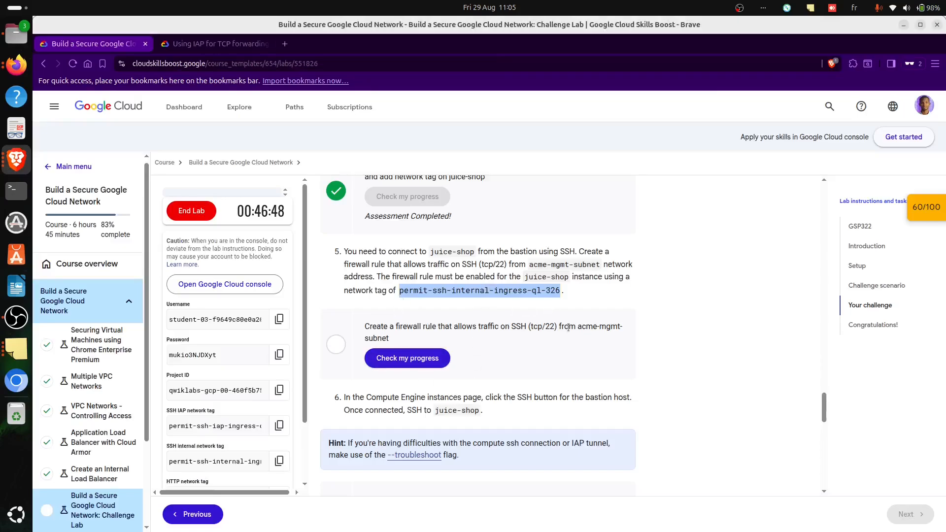
{"action": "key", "text": "alt+Tab"}
{"action": "left_click", "coordinate": [191, 486]}
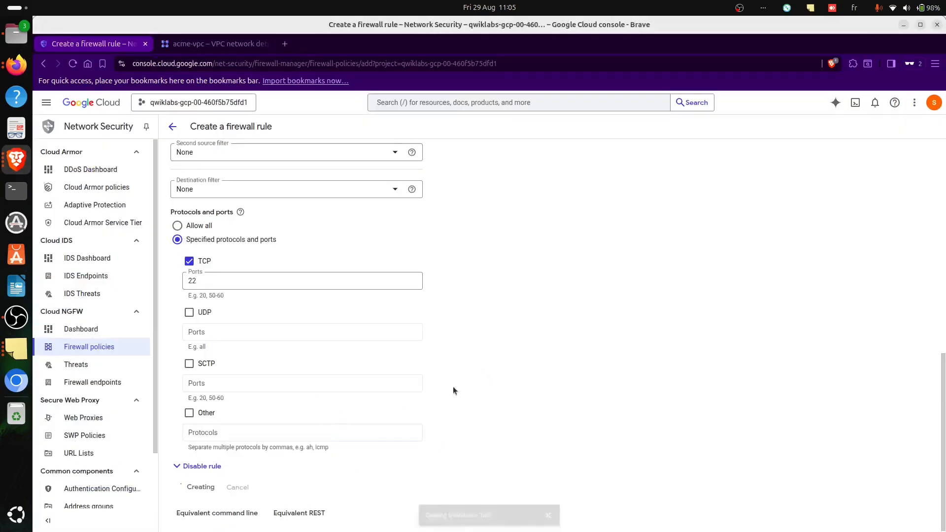
- Check the creation status of firewall rule fw3 in the VPC firewall rules list and the console notifications
{"action": "key", "text": "alt+Tab"}
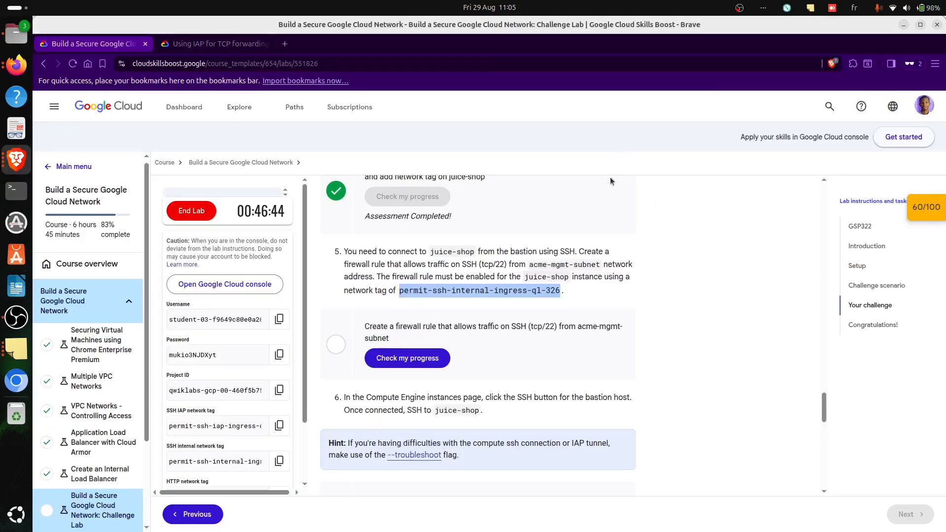
{"action": "key", "text": "alt+Tab"}
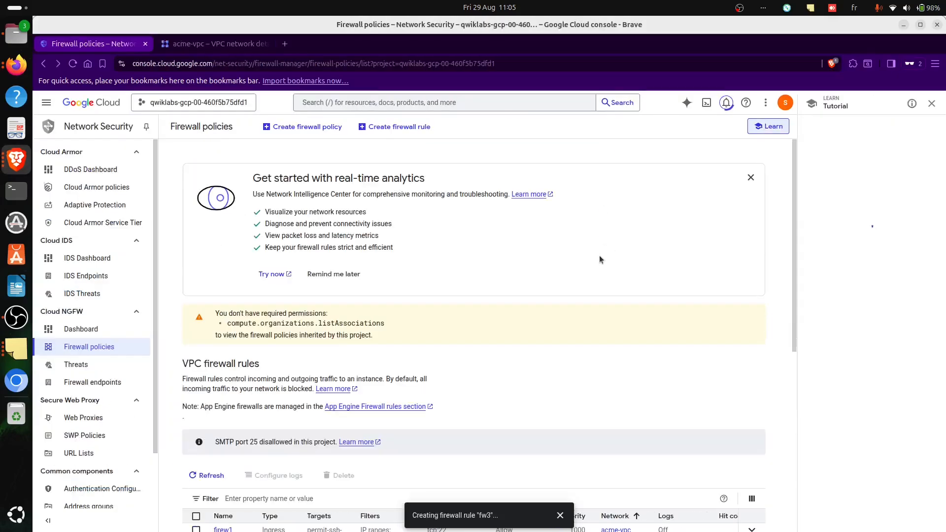
{"action": "scroll", "coordinate": [448, 491], "scroll_direction": "down", "scroll_amount": 2}
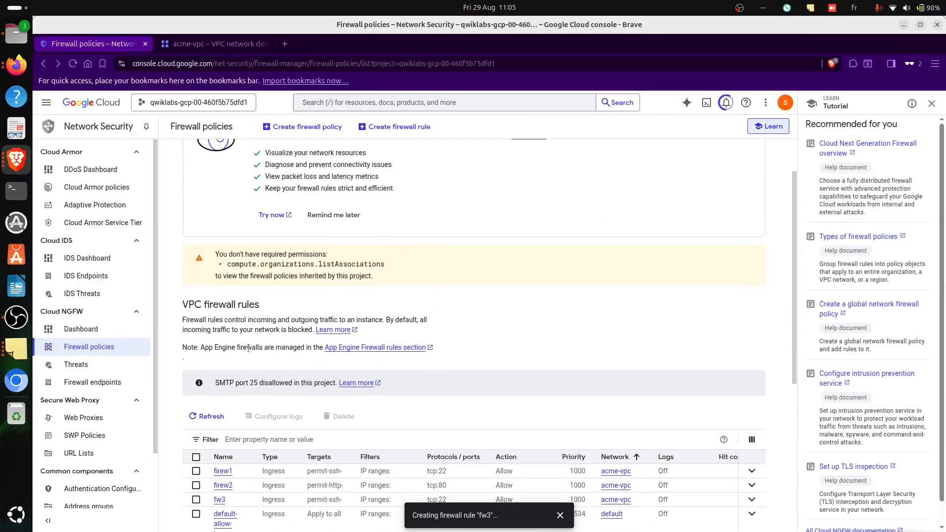
{"action": "left_click", "coordinate": [727, 103]}
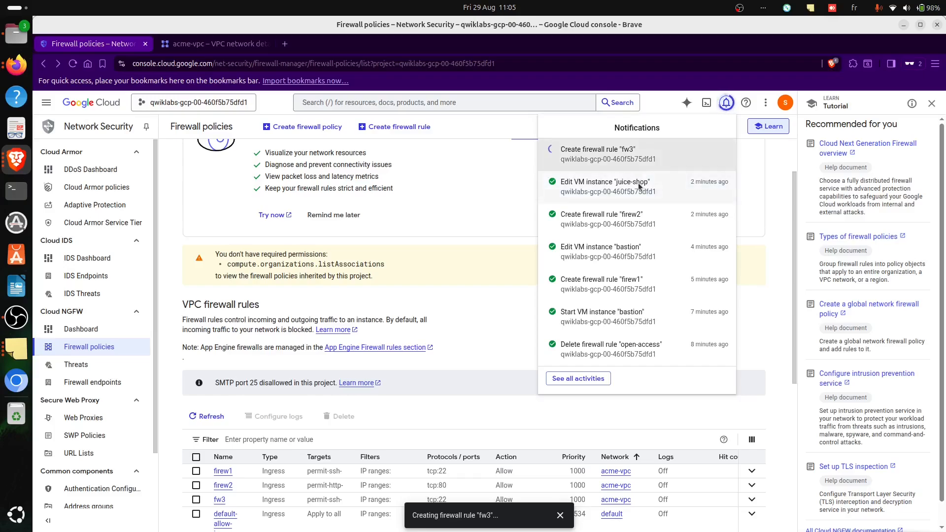
- Copy the network tag permit-ssh-internal-ingress-ql-326 from the lab instructions again and return to the Google Cloud console
{"action": "key", "text": "alt+Tab"}
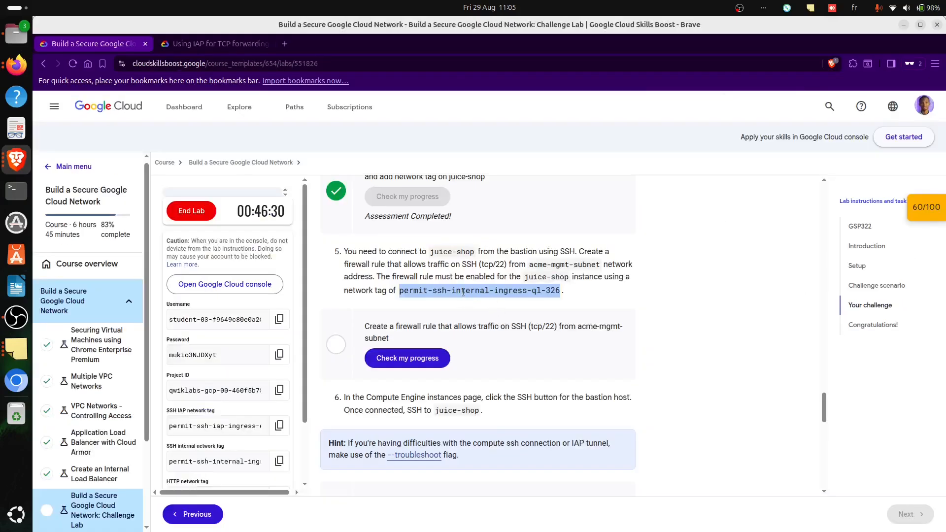
{"action": "right_click", "coordinate": [490, 301]}
{"action": "left_click", "coordinate": [493, 302]}
{"action": "key", "text": "alt+Tab"}
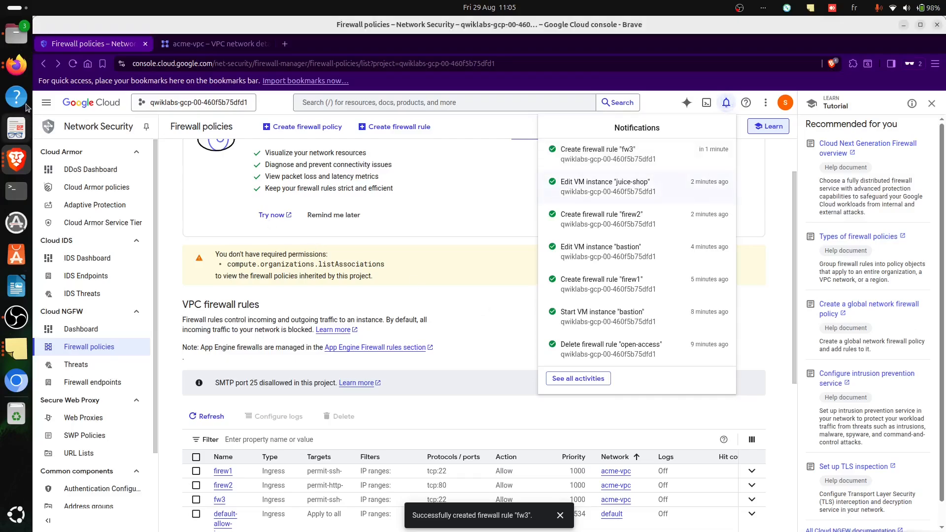
- Open the juice-shop VM instance from the Compute Engine instances list for editing
{"action": "left_click", "coordinate": [47, 104]}
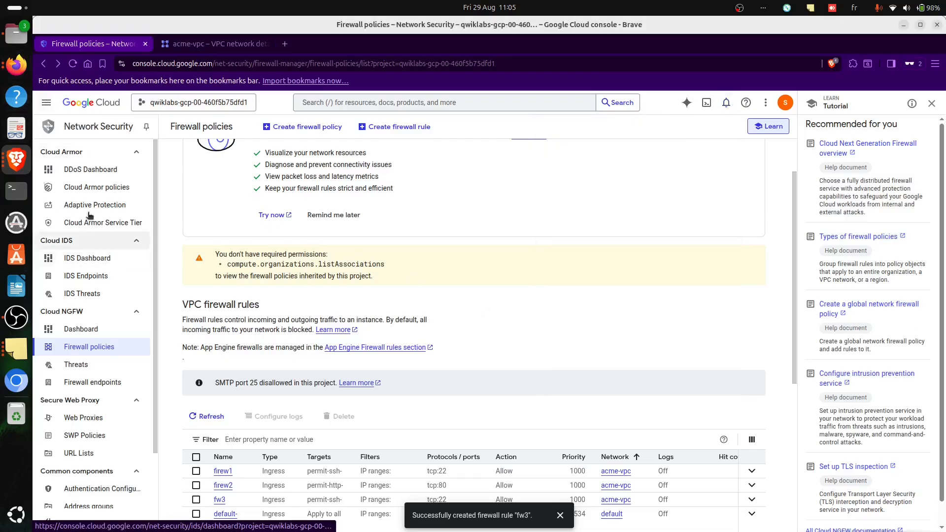
{"action": "left_click", "coordinate": [47, 103]}
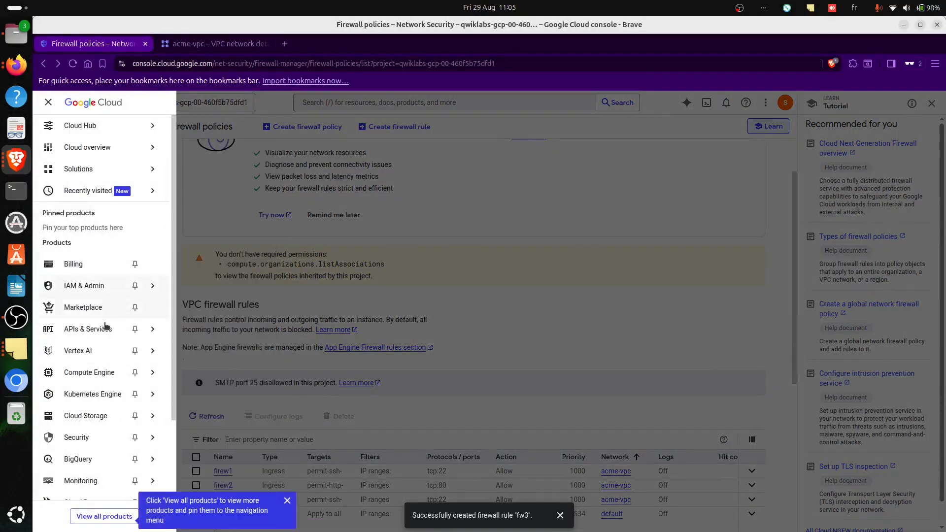
{"action": "mouse_move", "coordinate": [133, 391]}
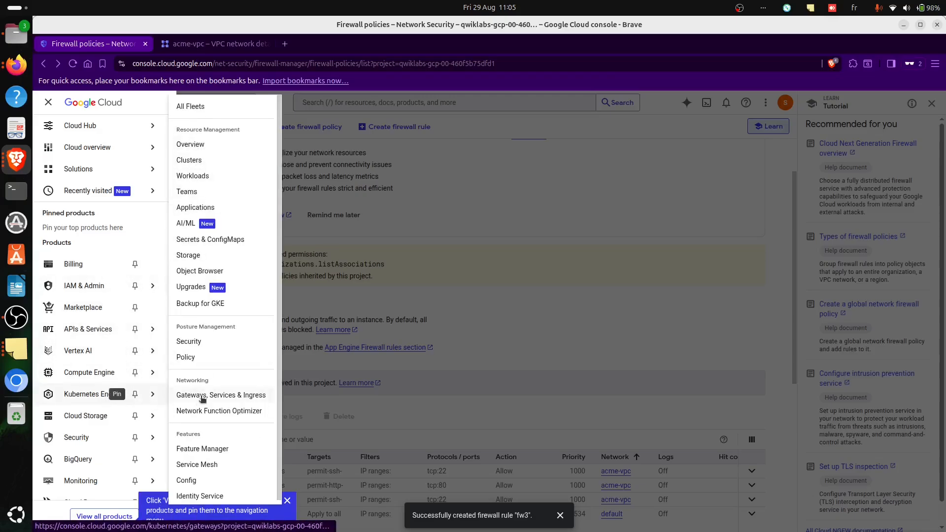
{"action": "mouse_move", "coordinate": [135, 373]}
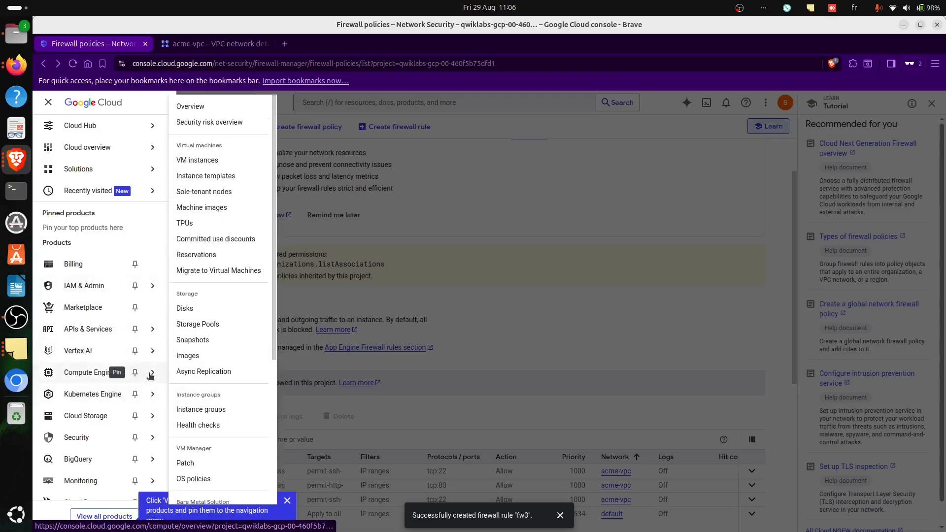
{"action": "left_click", "coordinate": [214, 161]}
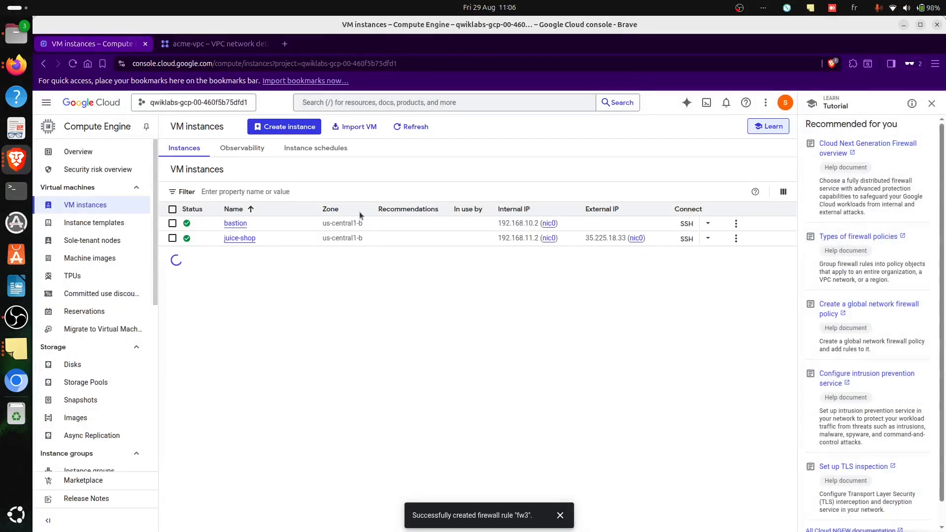
{"action": "left_click", "coordinate": [240, 238]}
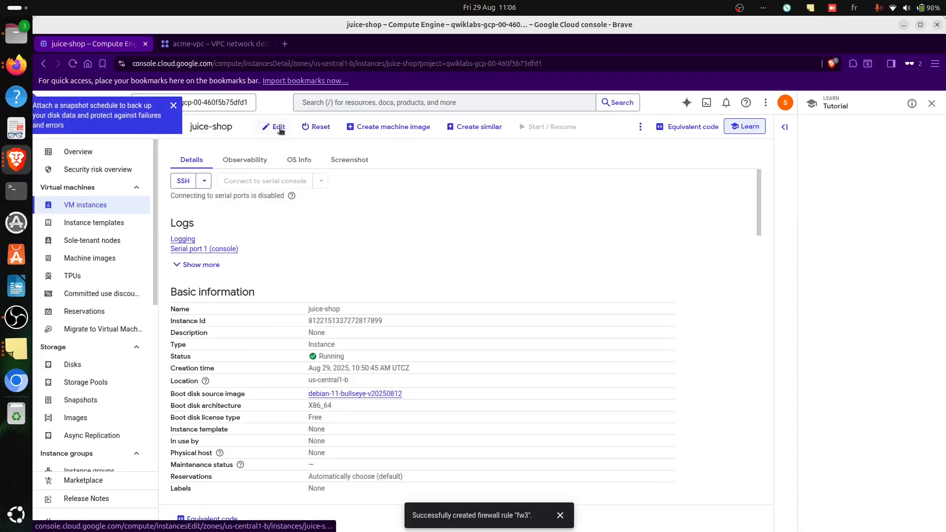
{"action": "left_click", "coordinate": [274, 127]}
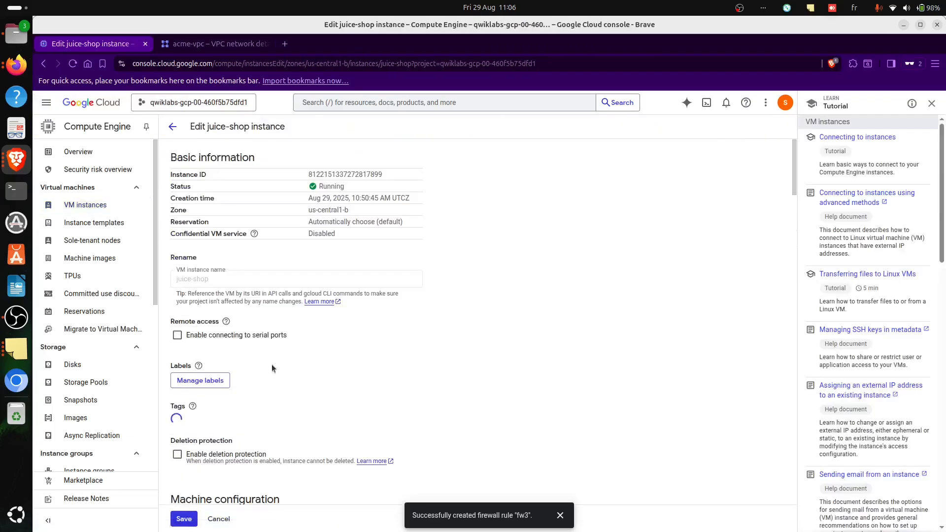
- Add the network tag permit-ssh-internal-ingress-ql-326 to juice-shop and save the instance
{"action": "scroll", "coordinate": [271, 363], "scroll_direction": "down", "scroll_amount": 20}
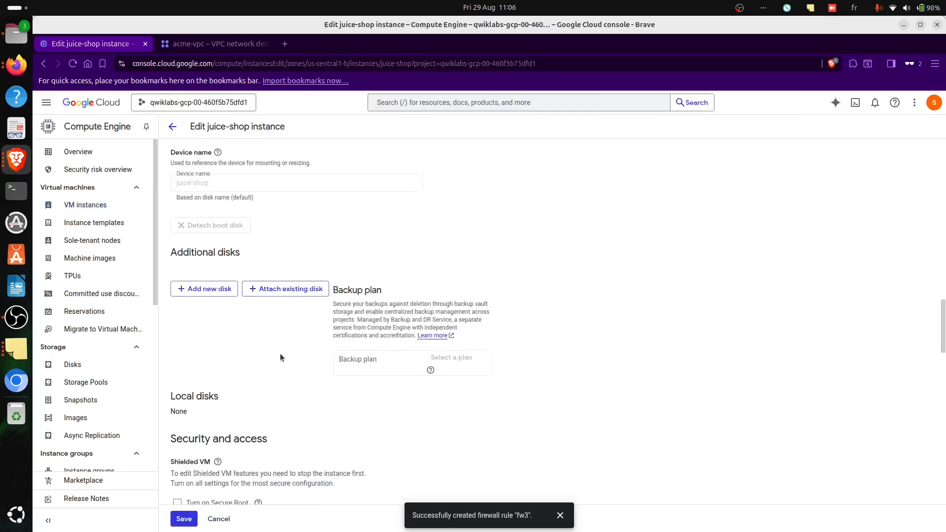
{"action": "scroll", "coordinate": [280, 353], "scroll_direction": "up", "scroll_amount": 6}
{"action": "left_click", "coordinate": [369, 252]}
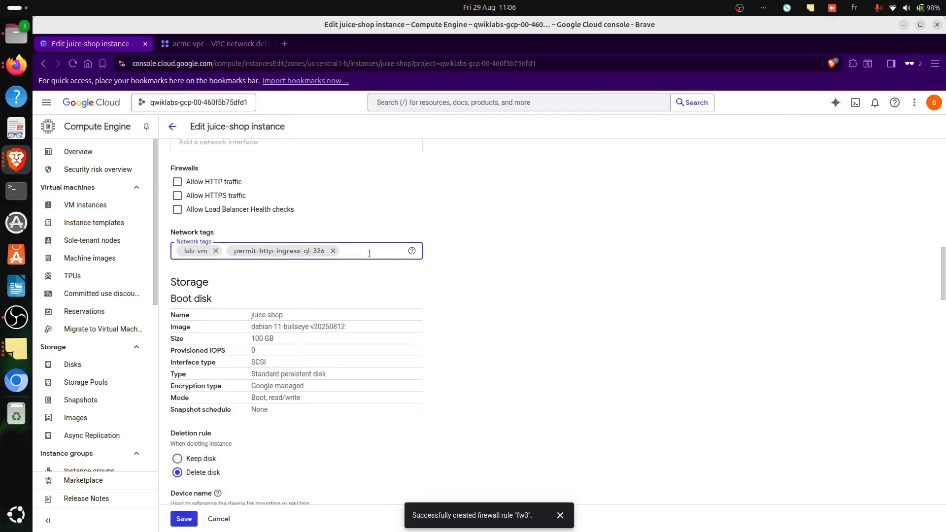
{"action": "key", "text": "ctrl+v"}
{"action": "key", "text": "Return"}
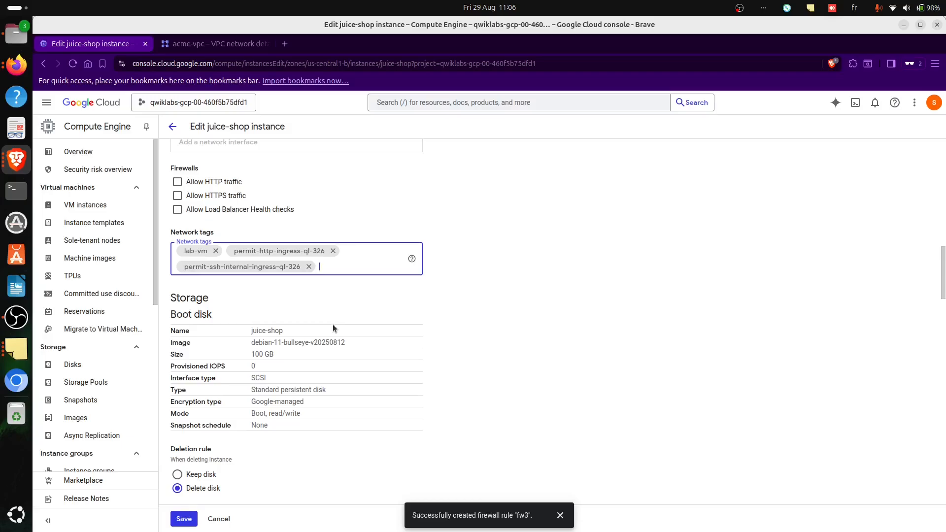
{"action": "left_click", "coordinate": [182, 521]}
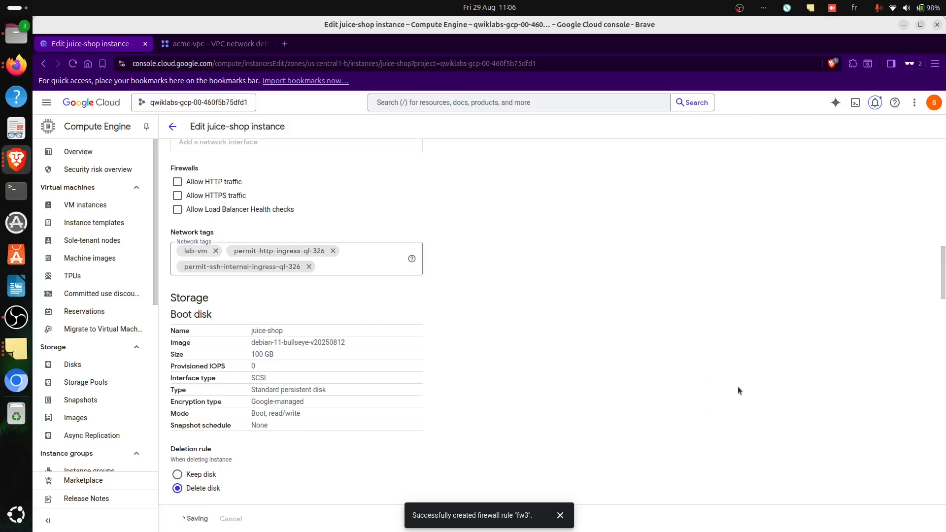
- Check the status of the juice-shop tag edit in the console notifications
{"action": "key", "text": "alt+Tab"}
{"action": "key", "text": "alt+Tab"}
{"action": "left_click", "coordinate": [877, 103]}
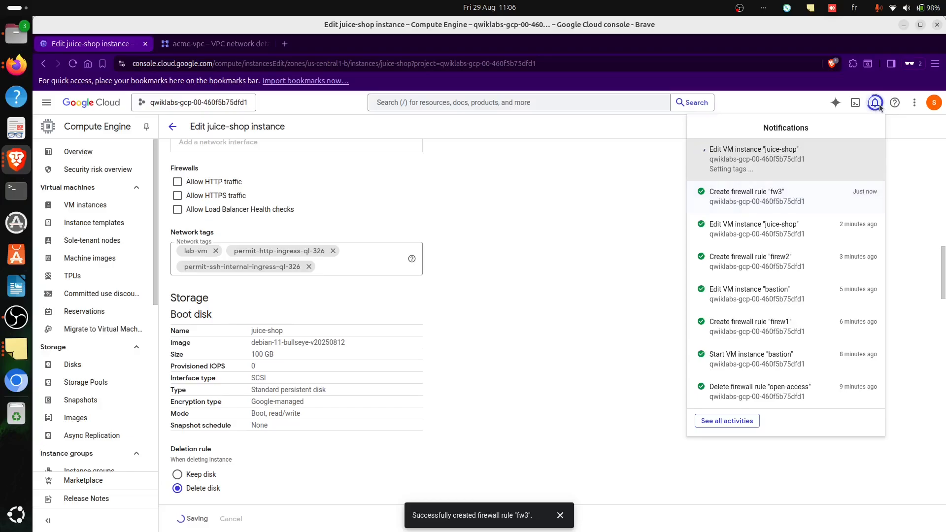
{"action": "left_click", "coordinate": [880, 107]}
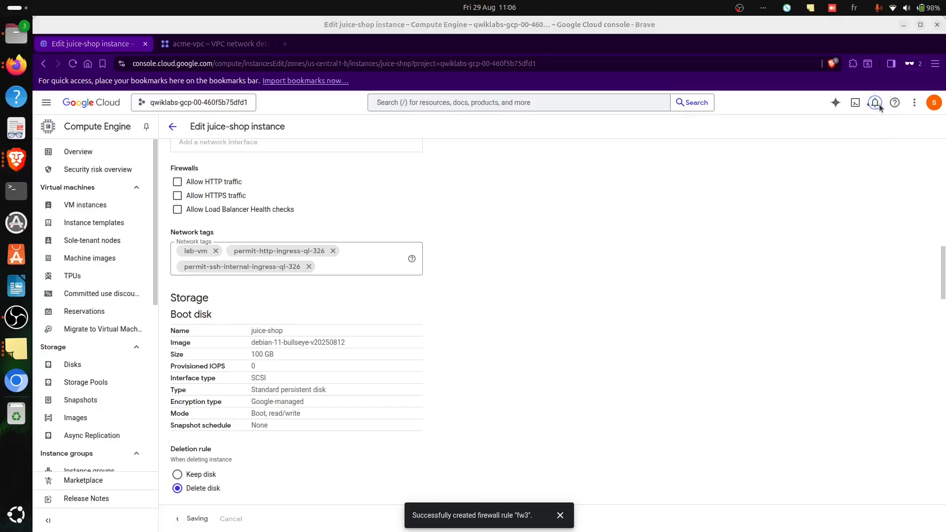
{"action": "key", "text": "alt+Tab"}
{"action": "key", "text": "alt+Tab"}
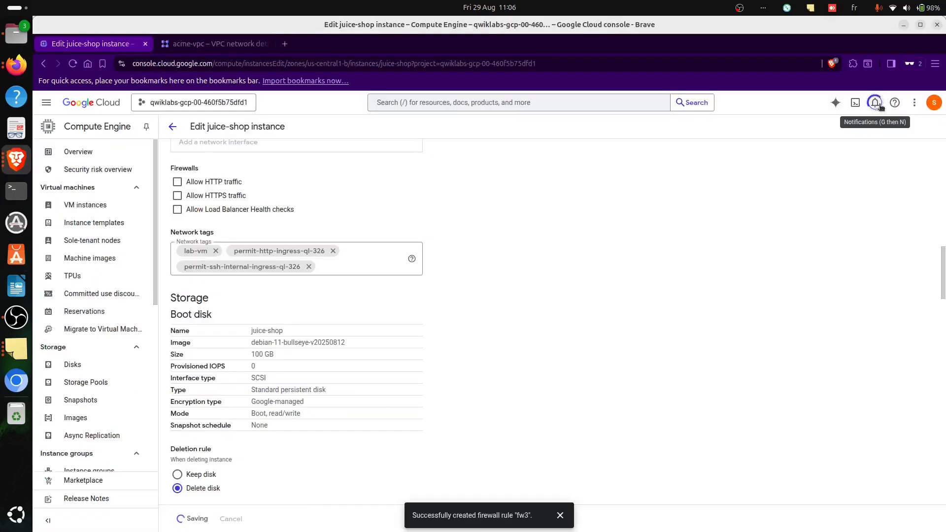
- Return to the Compute Engine VM instances list
{"action": "left_click", "coordinate": [47, 104]}
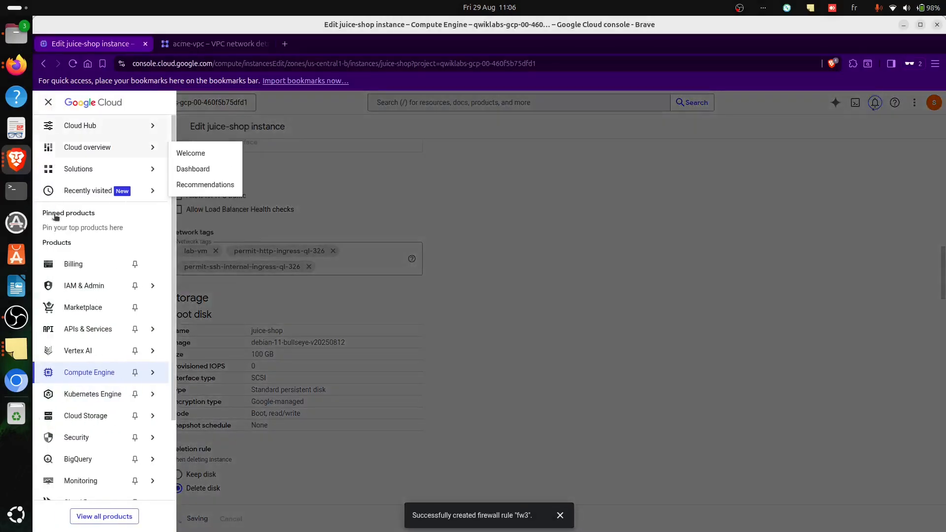
{"action": "mouse_move", "coordinate": [152, 372]}
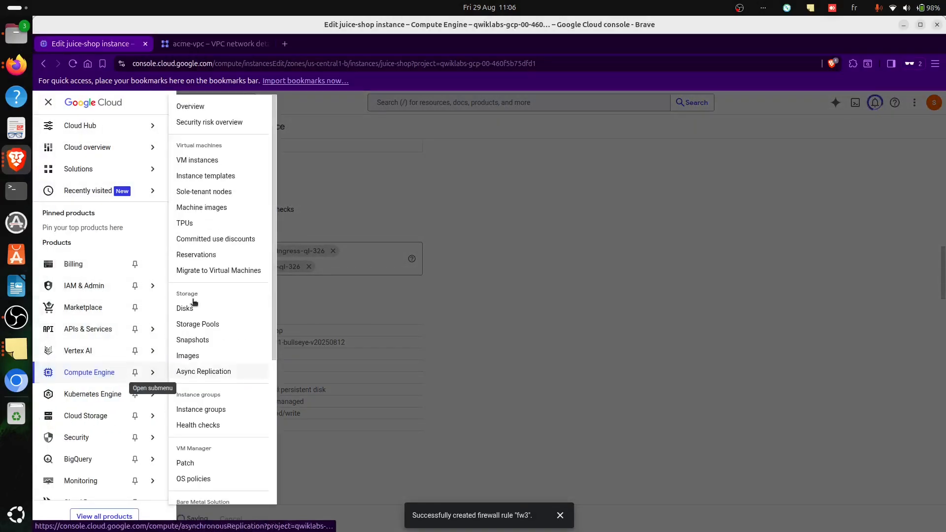
{"action": "left_click", "coordinate": [202, 161]}
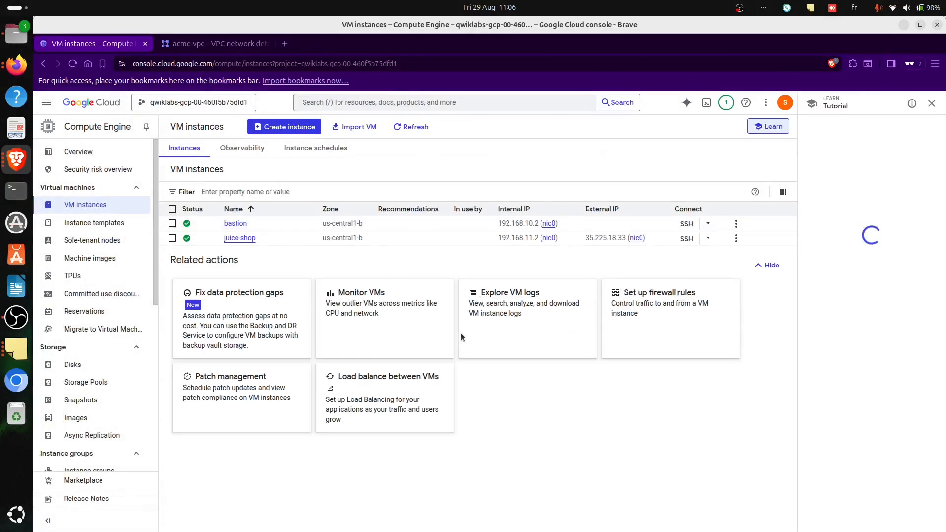
- Switch to the lab instructions and check progress on the SSH (tcp/22) firewall rule from acme-mgmt-subnet
{"action": "key", "text": "alt+Tab"}
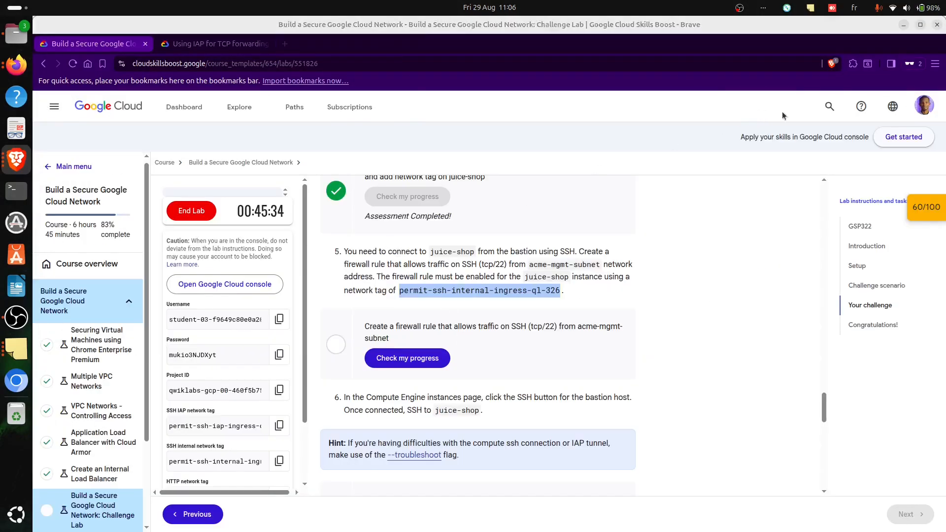
{"action": "key", "text": "alt+Tab"}
{"action": "key", "text": "alt+Tab"}
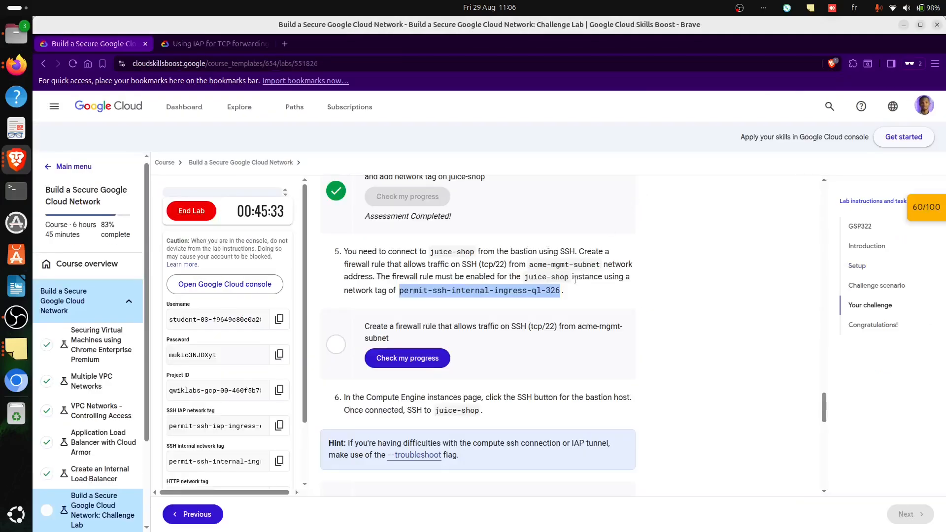
{"action": "left_click", "coordinate": [423, 359]}
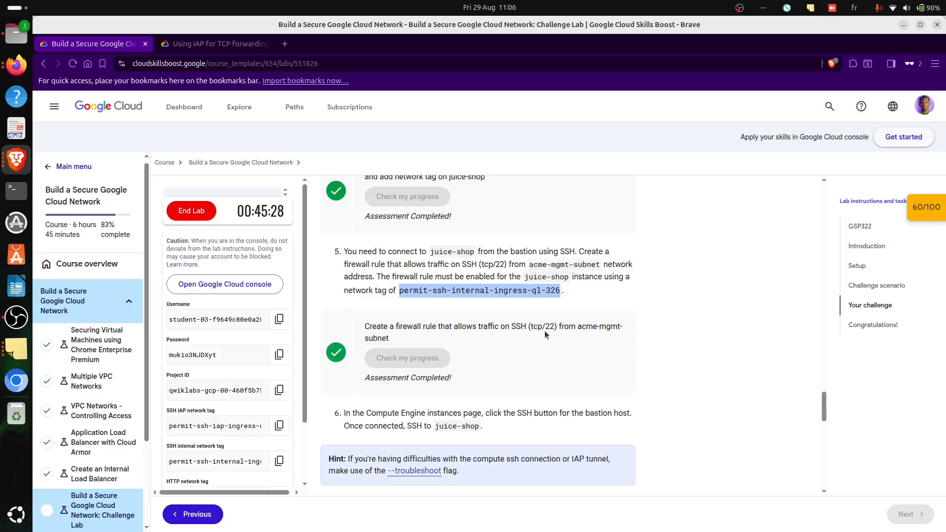
- Read lab task 6 and run the progress check for SSH to bastion via IAP and juice-shop via bastion
{"action": "scroll", "coordinate": [545, 330], "scroll_direction": "down", "scroll_amount": 5}
{"action": "scroll", "coordinate": [428, 308], "scroll_direction": "up", "scroll_amount": 2}
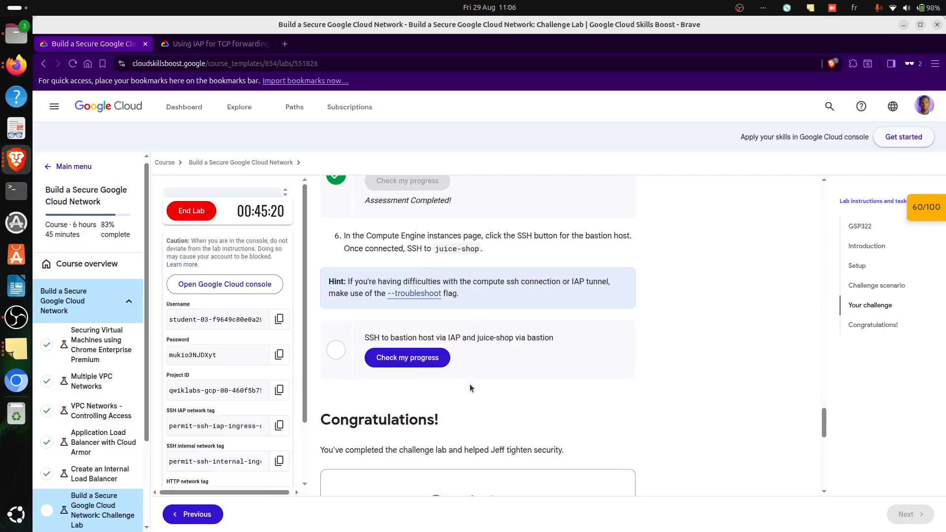
{"action": "left_click", "coordinate": [434, 364]}
{"action": "scroll", "coordinate": [369, 250], "scroll_direction": "up", "scroll_amount": 1}
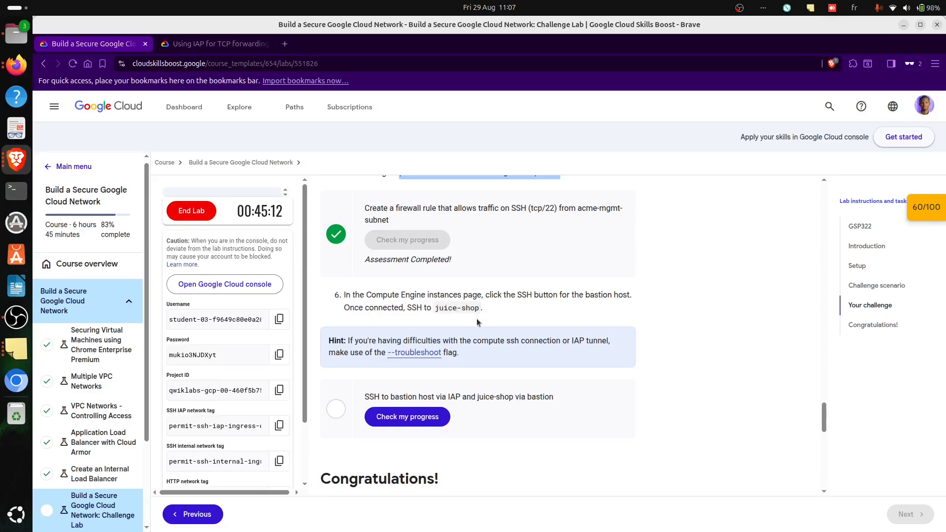
- Switch to the Google Cloud console, open a browser SSH session to the bastion host, and authorize the connection
{"action": "key", "text": "alt+Tab"}
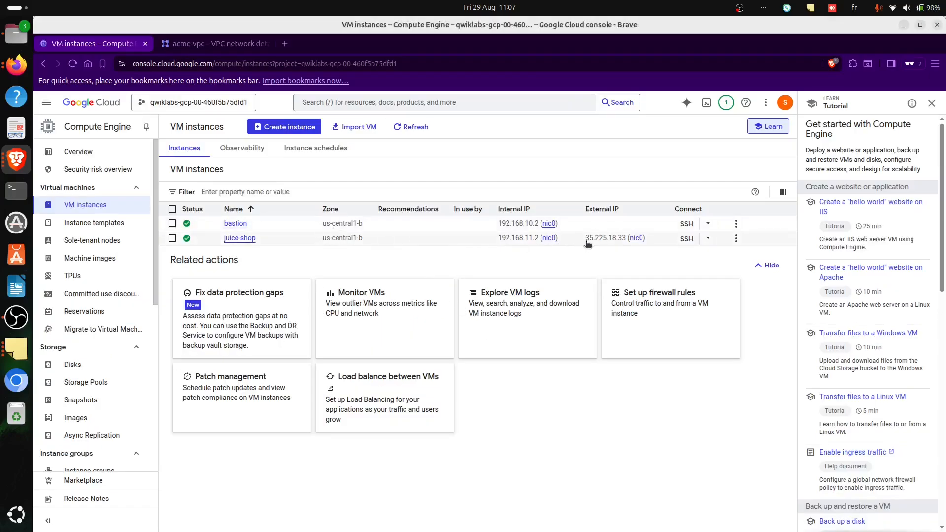
{"action": "left_click", "coordinate": [686, 224]}
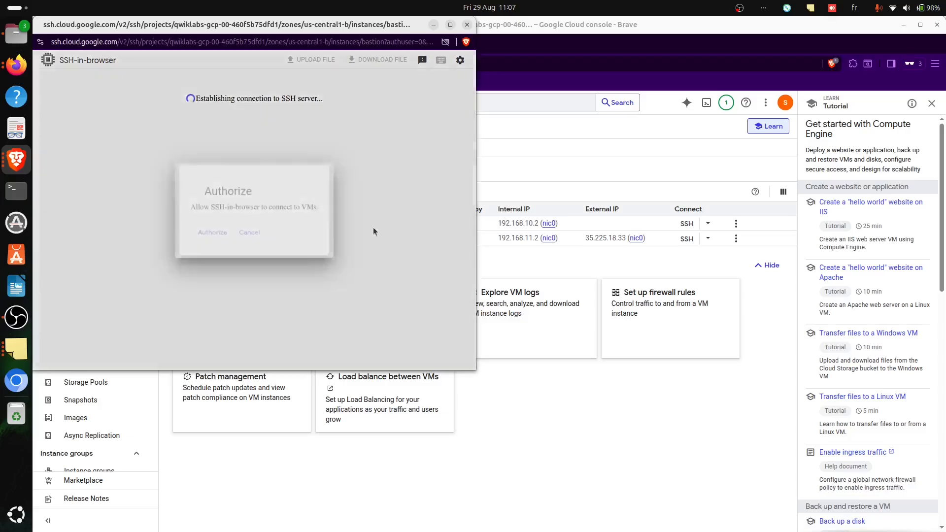
{"action": "left_click", "coordinate": [209, 234]}
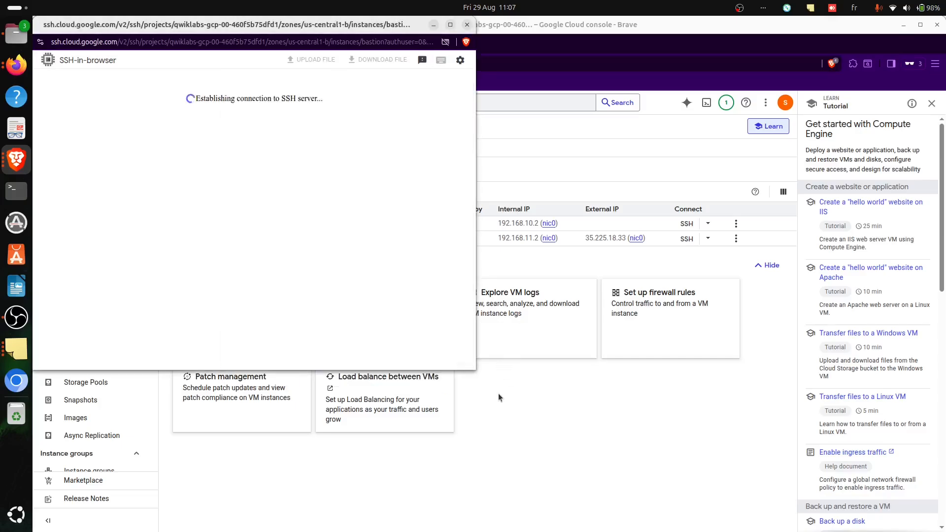
{"action": "key", "text": "alt+Tab"}
{"action": "key", "text": "alt+Tab"}
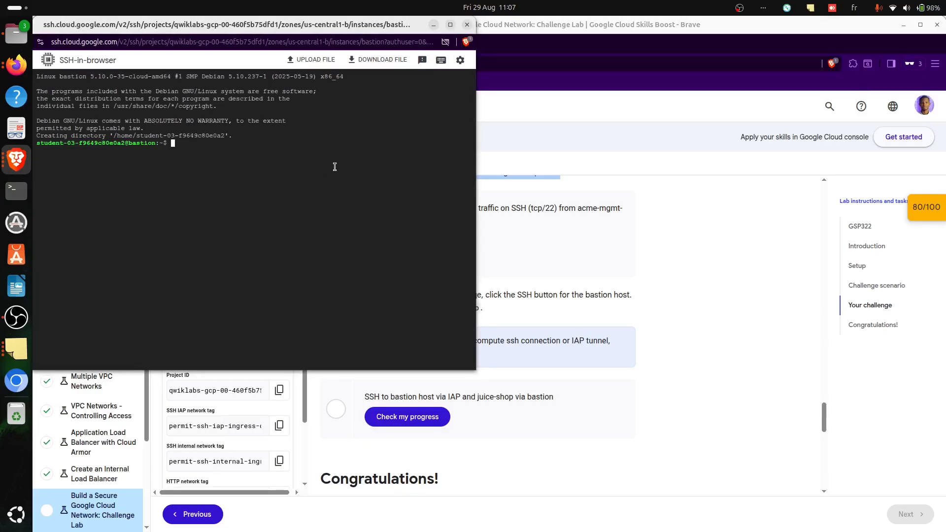
- Run gcloud compute ssh juice-shop --internal-ip in the bastion session, checking the instance name against the VM instances list
{"action": "type", "text": "gcloud compute ssh juice-shop"}
{"action": "key", "text": "alt+Tab"}
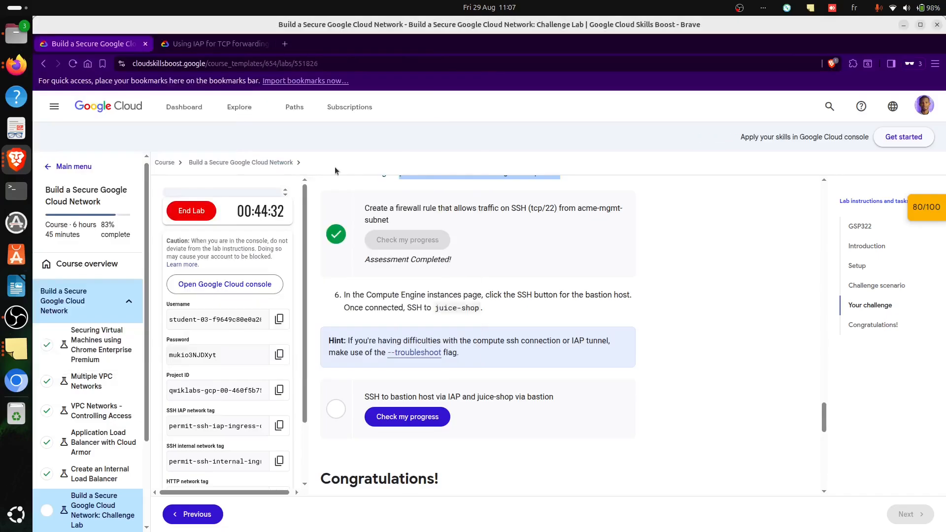
{"action": "key", "text": "alt+Tab"}
{"action": "key", "text": "alt+Tab"}
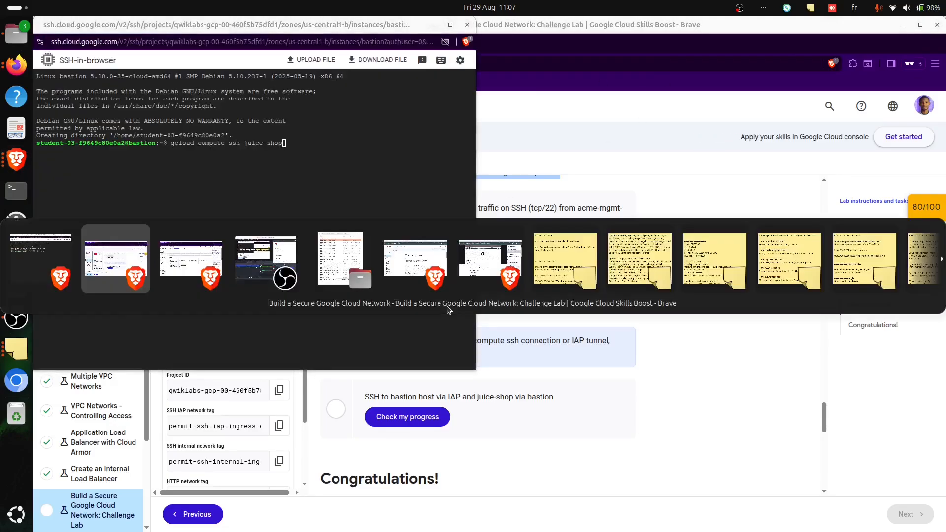
{"action": "key", "text": "alt+Tab"}
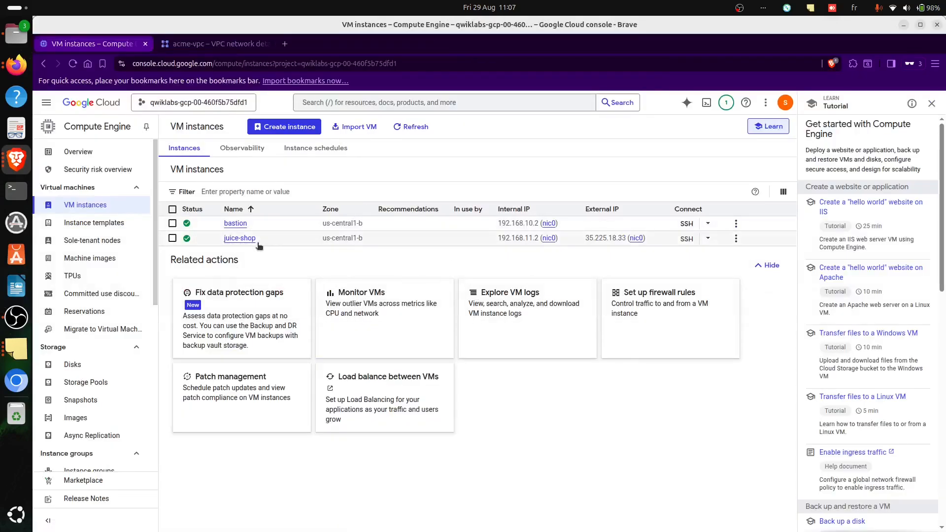
{"action": "key", "text": "alt+Tab"}
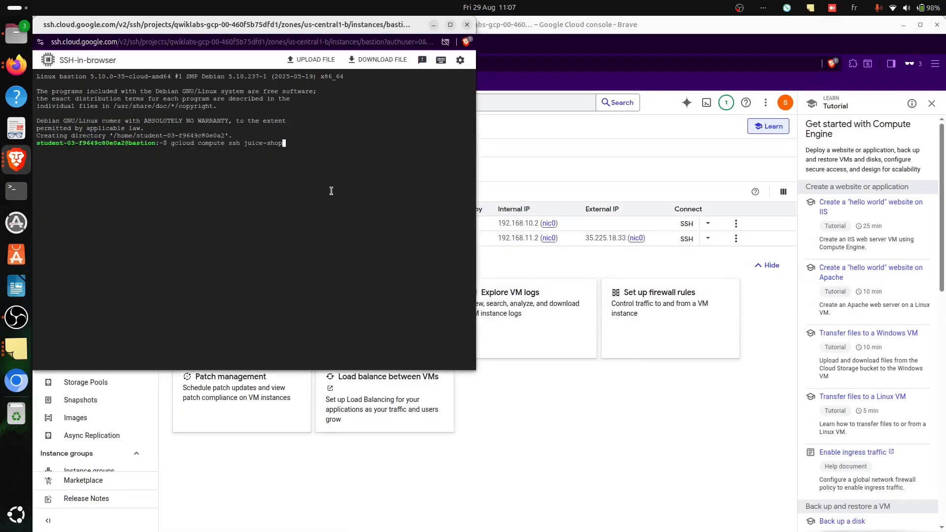
{"action": "type", "text": "--internal-ip"}
{"action": "key", "text": "Return"}
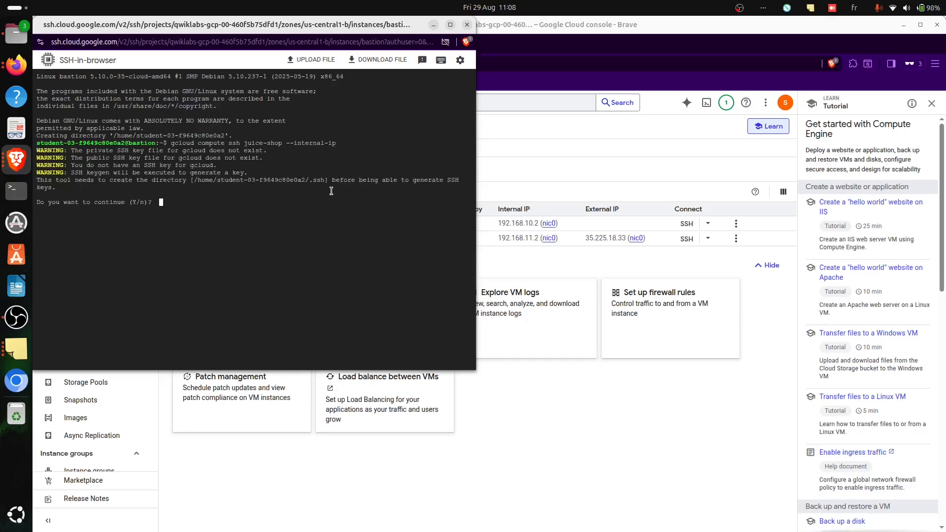
- Confirm generating the SSH key with an empty passphrase and accept zone us-central1-b for juice-shop to connect
{"action": "type", "text": "Y"}
{"action": "key", "text": "Return"}
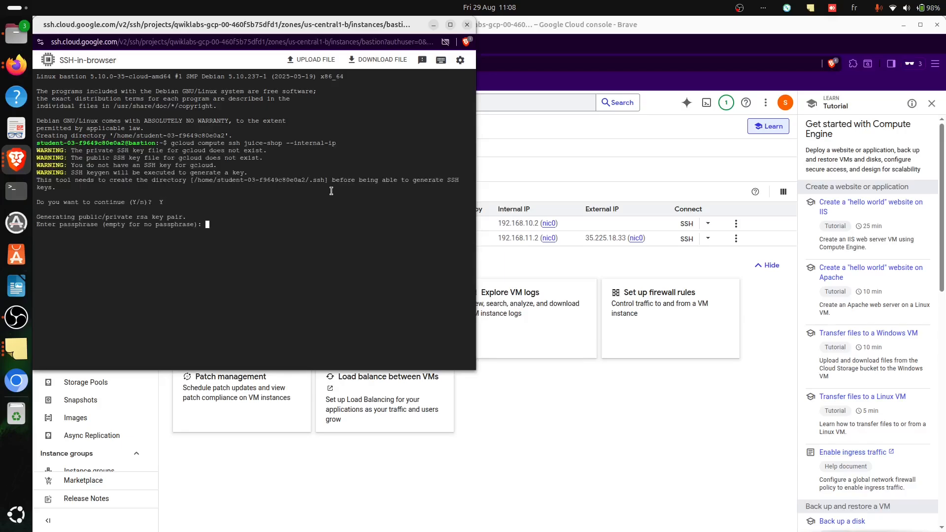
{"action": "key", "text": "Return"}
{"action": "key", "text": "Return"}
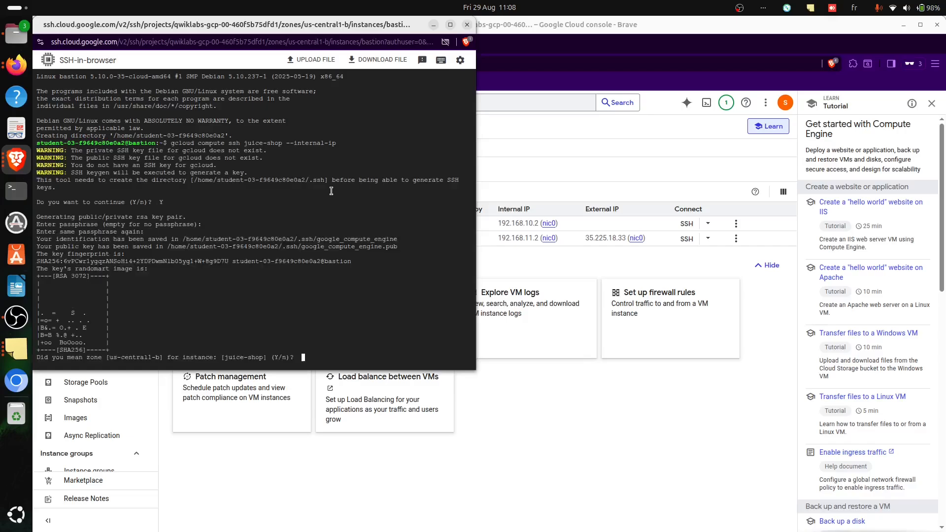
{"action": "type", "text": "Y"}
{"action": "key", "text": "Return"}
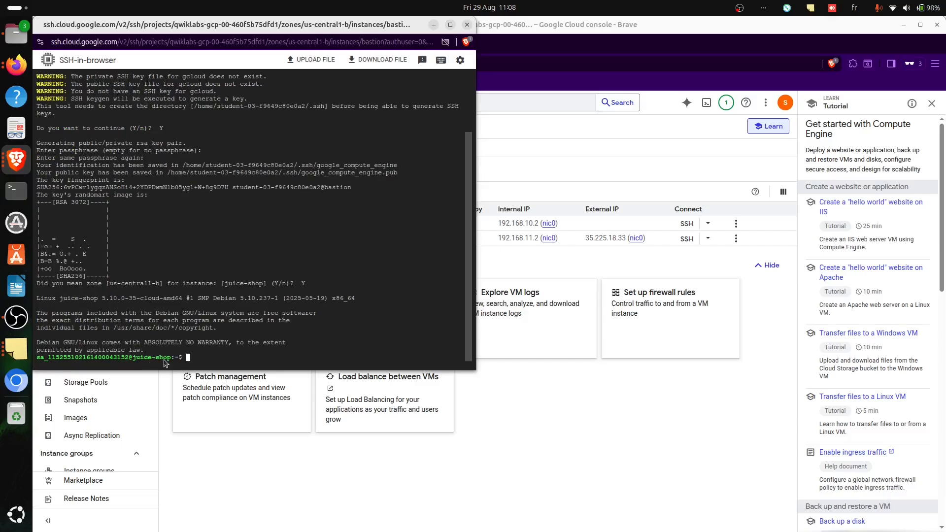
- Switch back to the lab page and check the progress of SSH to bastion host via IAP and juice-shop via bastion
{"action": "key", "text": "alt+Tab"}
{"action": "key", "text": "alt+Tab"}
{"action": "key", "text": "alt+Tab"}
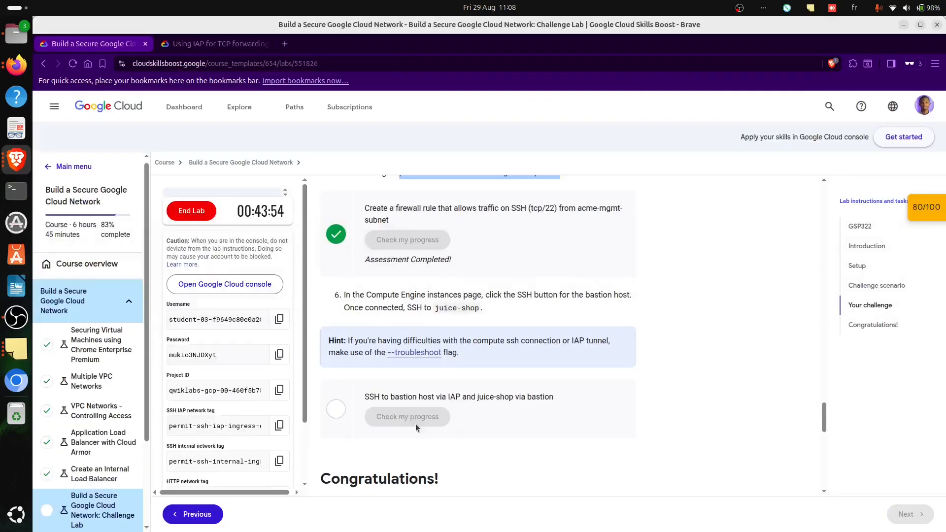
{"action": "left_click", "coordinate": [415, 423]}
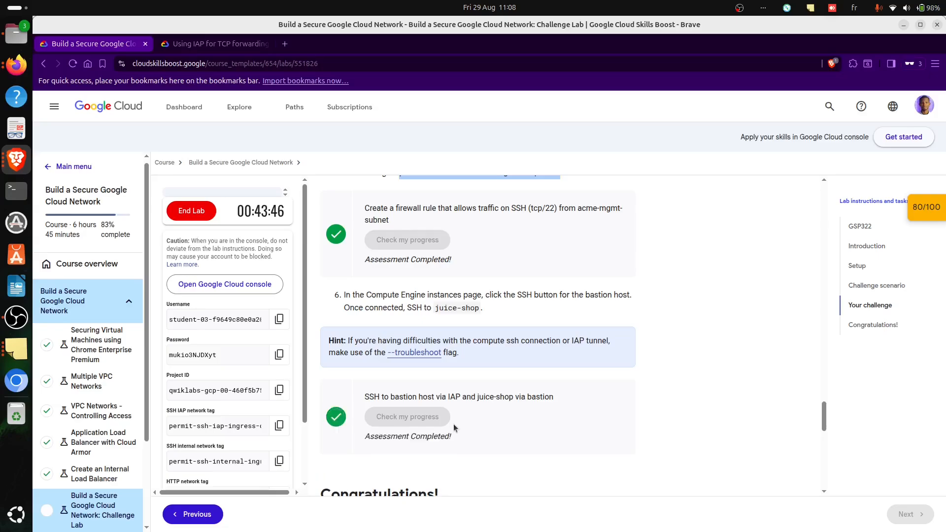
- Open the Checkpoints list, recheck the SSH to bastion host and juice-shop checkpoint, review the checkpoint scores, and collapse the list
{"action": "left_click", "coordinate": [930, 215]}
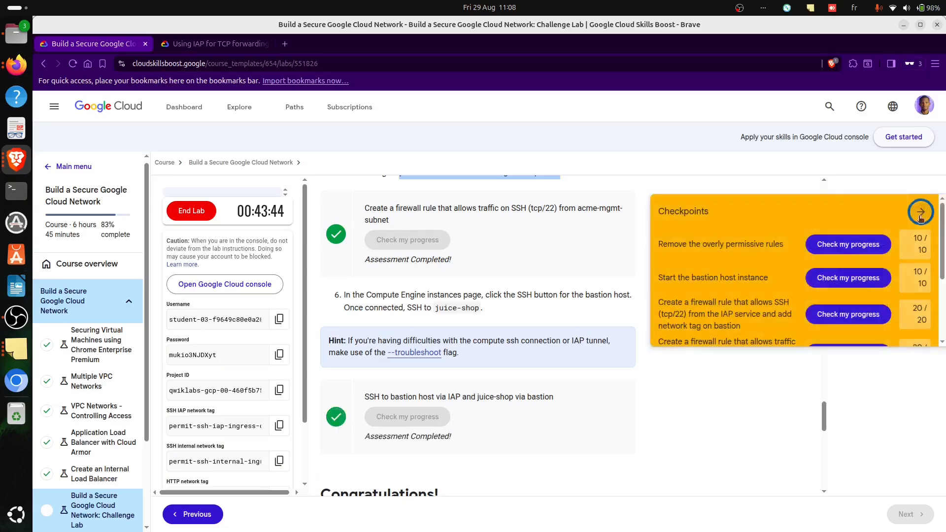
{"action": "scroll", "coordinate": [844, 331], "scroll_direction": "down", "scroll_amount": 3}
{"action": "left_click", "coordinate": [847, 323]}
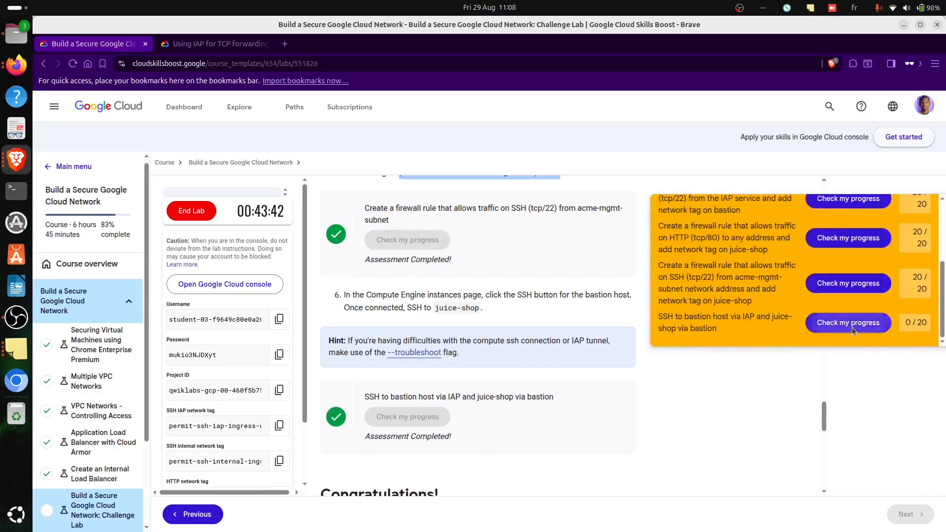
{"action": "scroll", "coordinate": [454, 427], "scroll_direction": "down", "scroll_amount": 5}
{"action": "scroll", "coordinate": [455, 427], "scroll_direction": "up", "scroll_amount": 3}
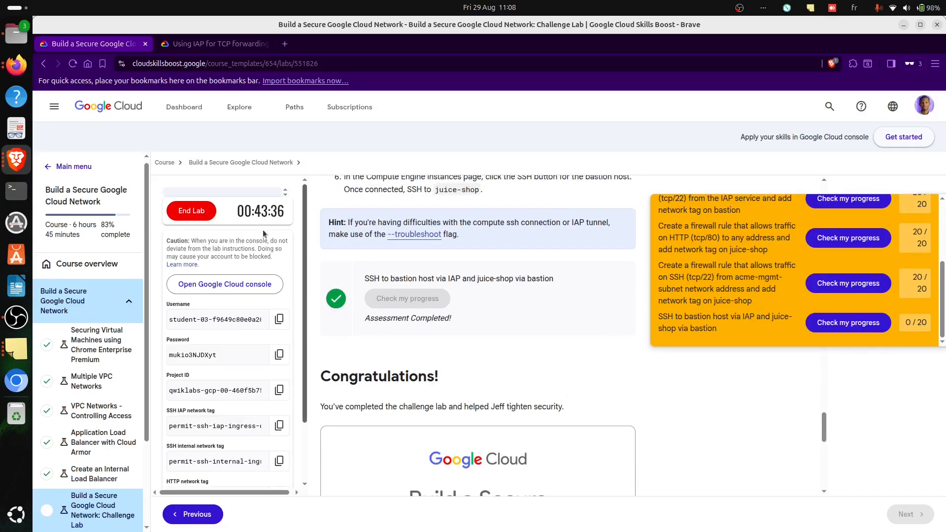
{"action": "scroll", "coordinate": [877, 218], "scroll_direction": "up", "scroll_amount": 5}
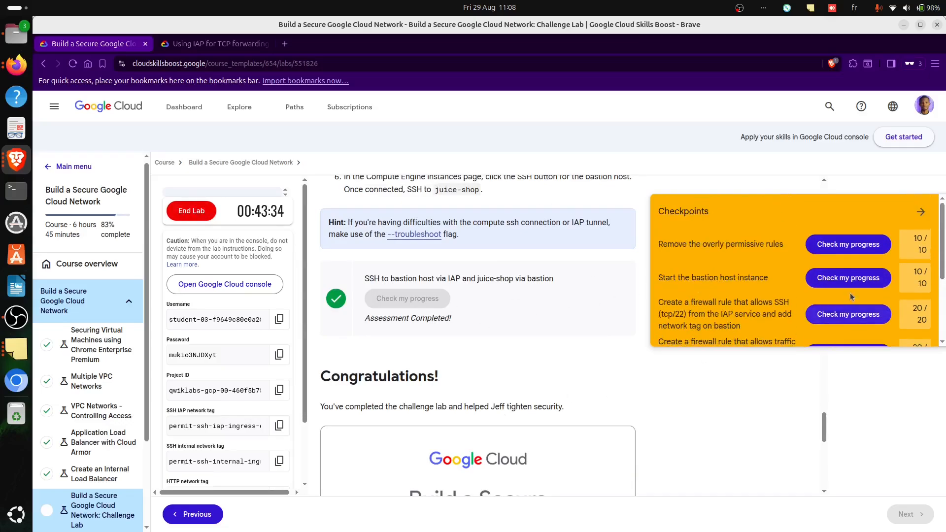
{"action": "left_click", "coordinate": [921, 212]}
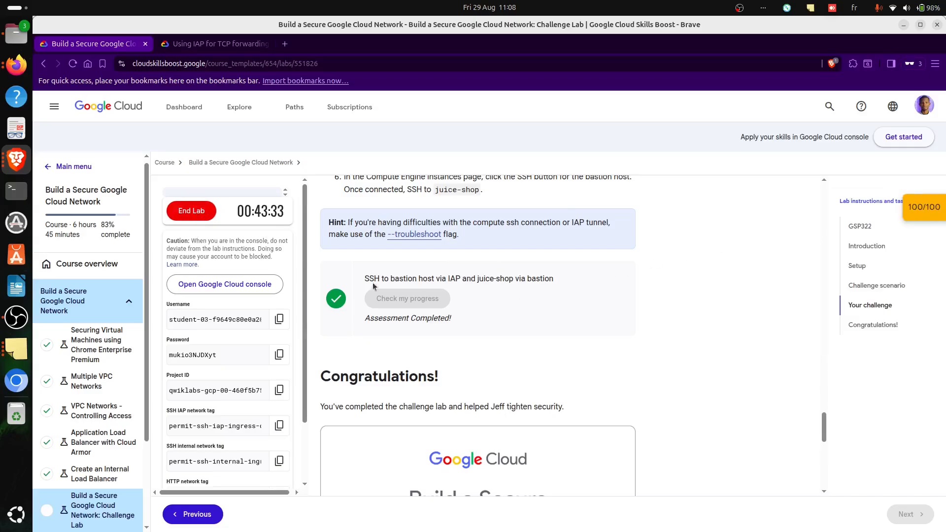
- End the Build a Secure Google Cloud Network challenge lab and confirm ending it
{"action": "left_click", "coordinate": [194, 212]}
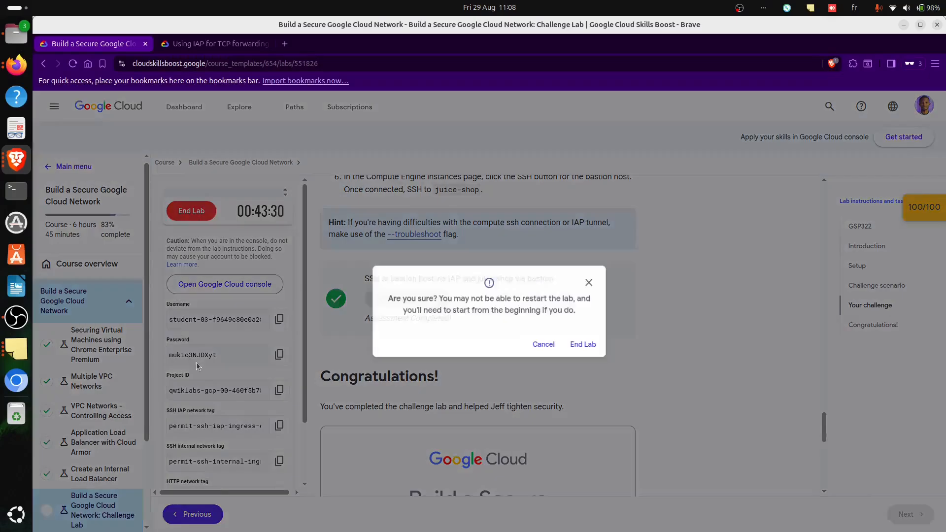
{"action": "left_click", "coordinate": [589, 347]}
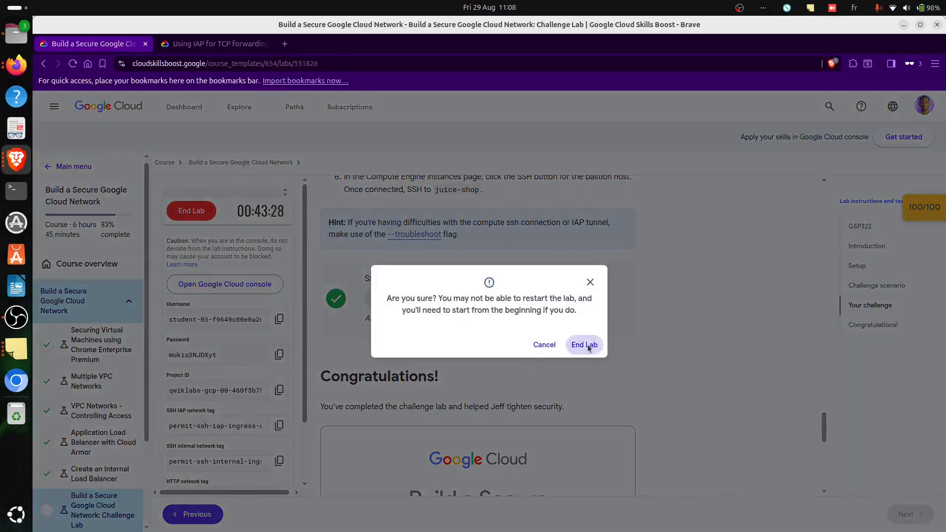